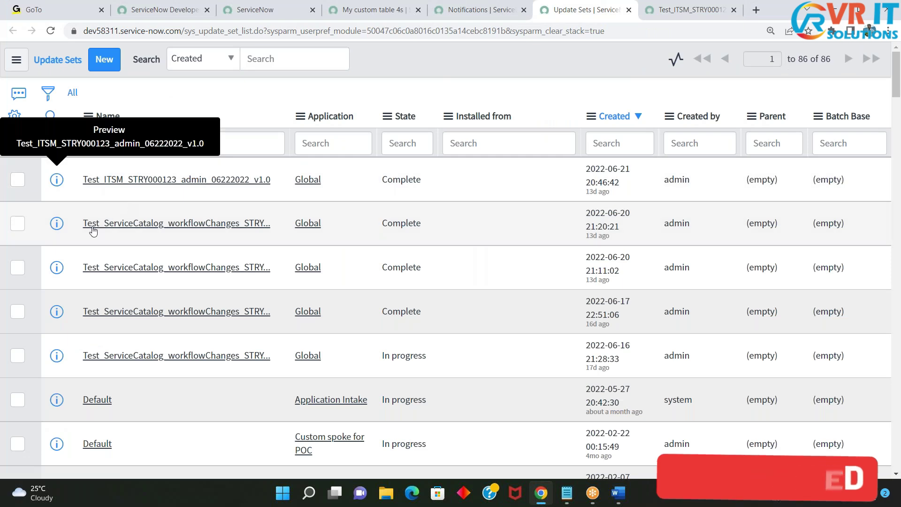
# Open the update set Test_ServiceCatalog_workflowChanges_STRY000123_admin_06212022_v1.1 in a new tab and close the tab of the previously opened update set
pyautogui.rightClick(57, 224)
pyautogui.click(73, 234)
pyautogui.click(709, 12)
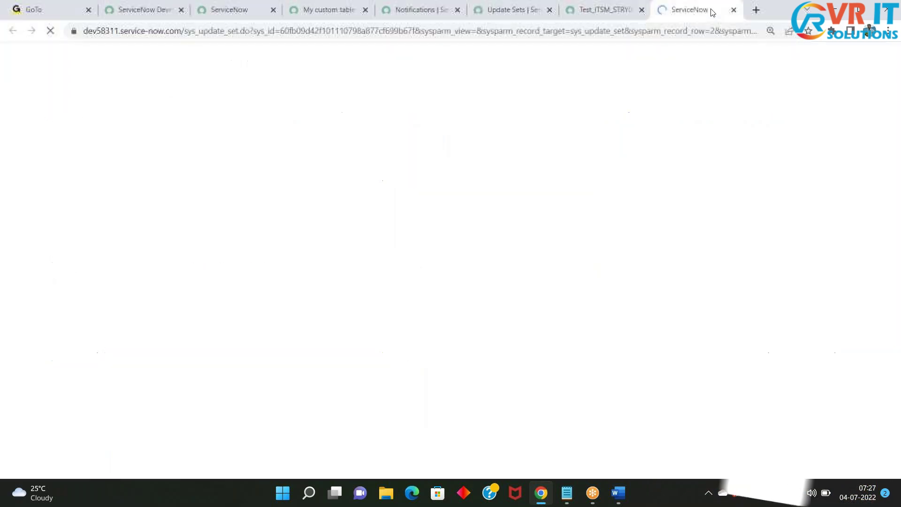
pyautogui.click(642, 10)
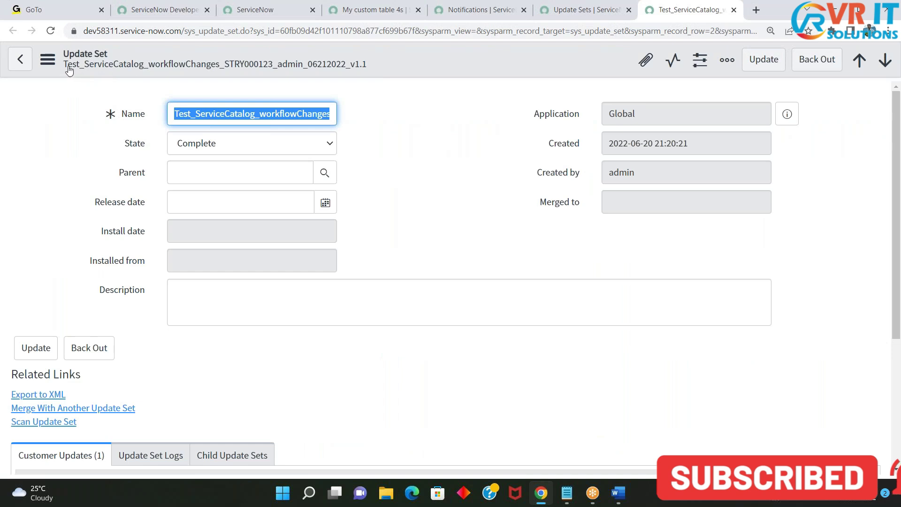
# Examine the update set's name against the naming convention in the Notepad notes, and review its Customer Updates list
pyautogui.moveTo(67, 69); pyautogui.dragTo(184, 69)
pyautogui.click(399, 65)
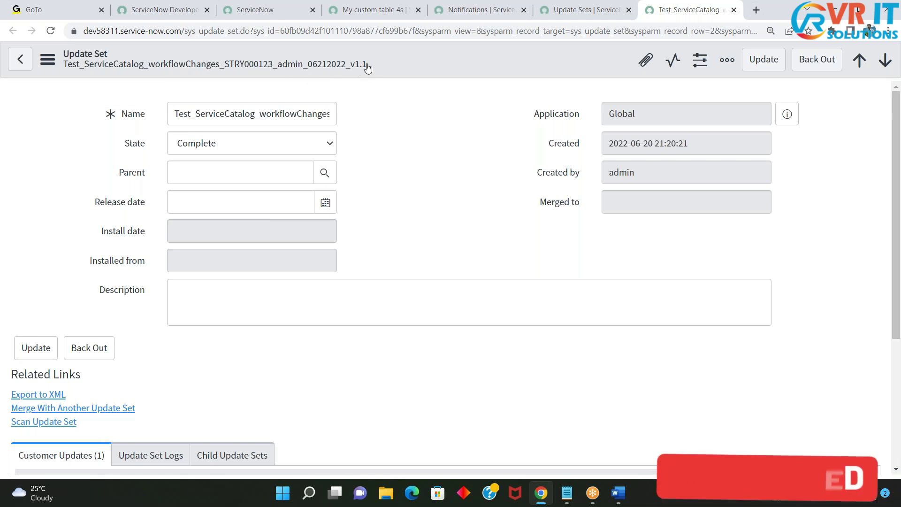
pyautogui.click(450, 173)
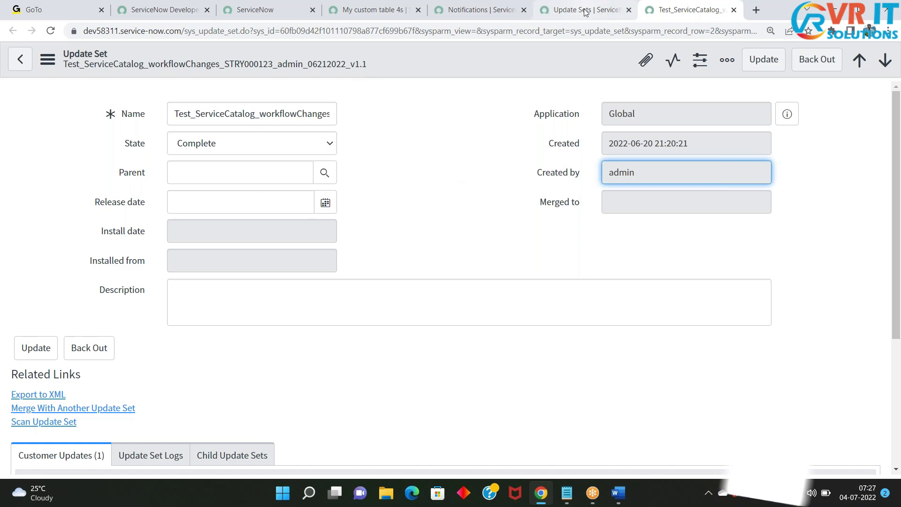
pyautogui.hotkey('alt', 'Tab')
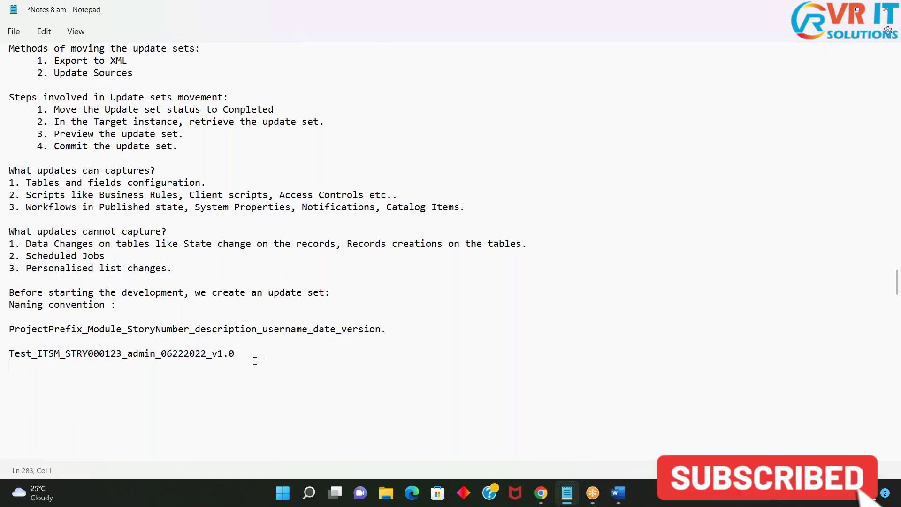
pyautogui.moveTo(253, 362); pyautogui.dragTo(98, 359)
pyautogui.hotkey('alt', 'Tab')
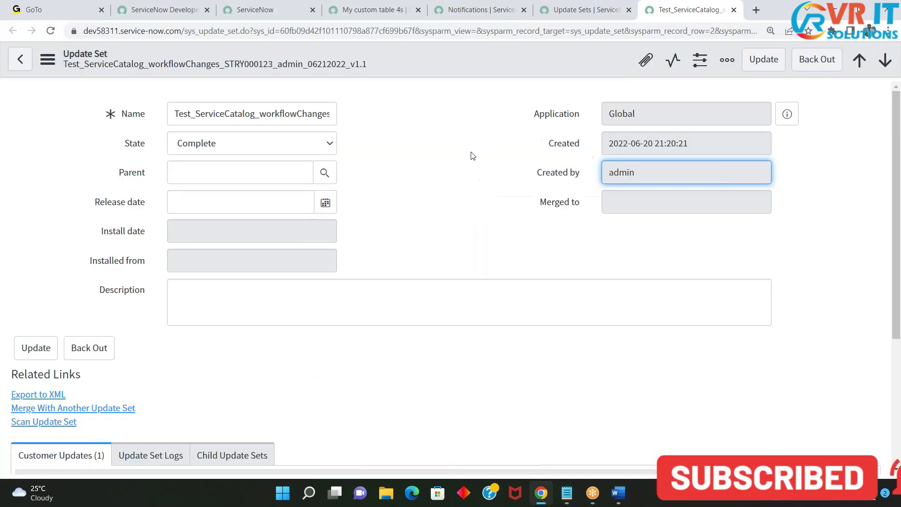
pyautogui.scroll(-4, 439, 255)
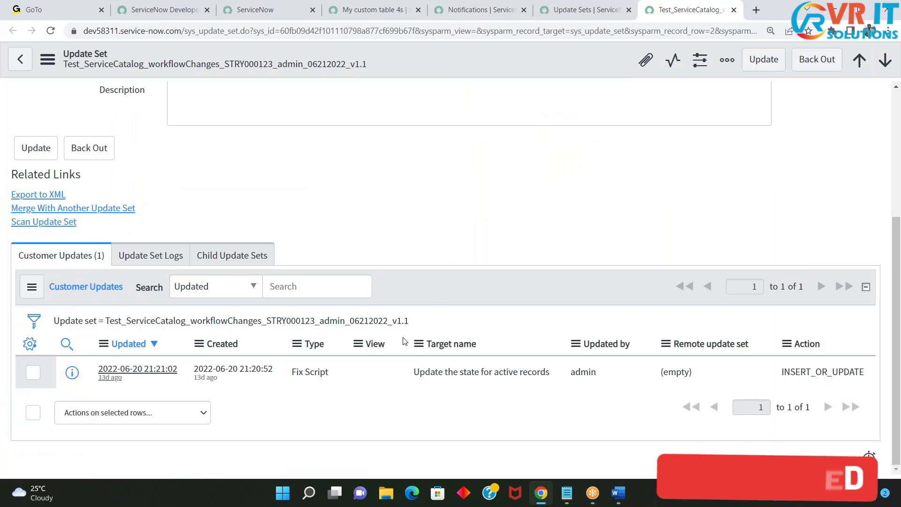
pyautogui.scroll(4, 235, 229)
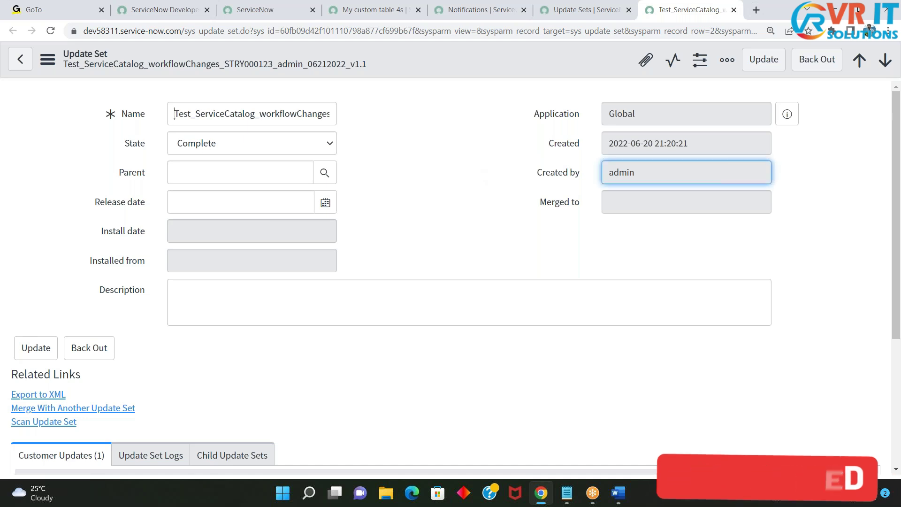
pyautogui.moveTo(173, 114); pyautogui.dragTo(419, 105)
pyautogui.click(493, 165)
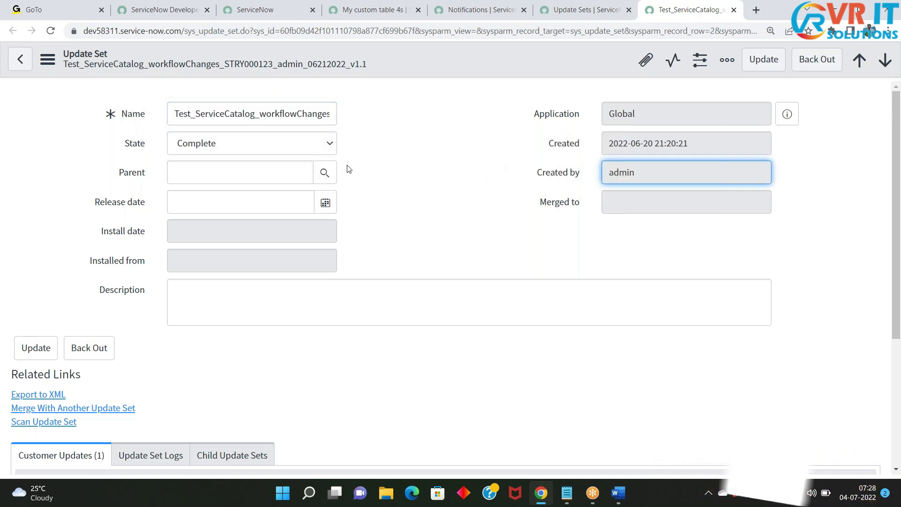
# Review the update set's state options, switch the state to In progress and return it to Complete
pyautogui.click(285, 146)
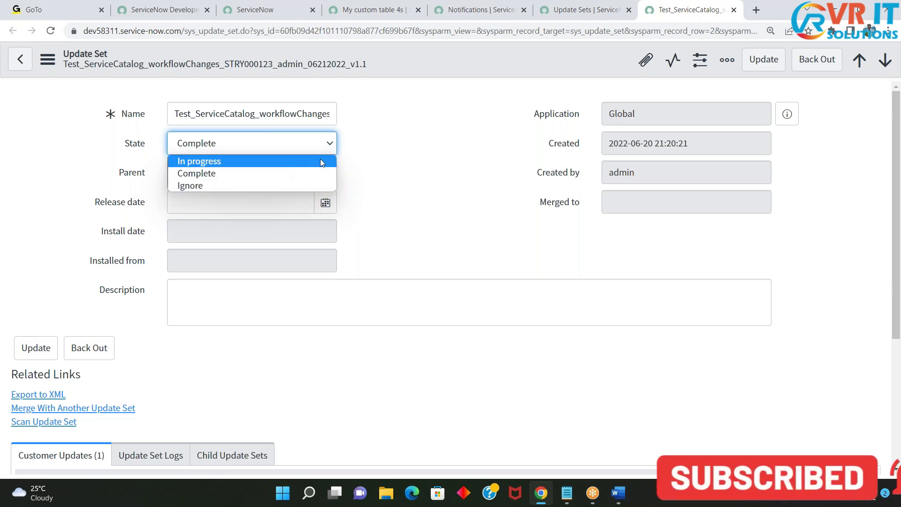
pyautogui.click(392, 161)
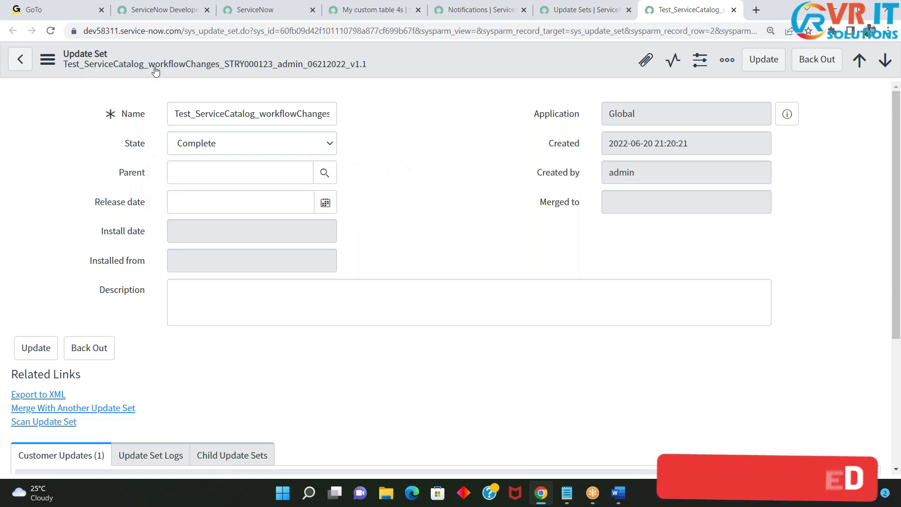
pyautogui.click(449, 146)
pyautogui.moveTo(130, 145); pyautogui.dragTo(226, 148)
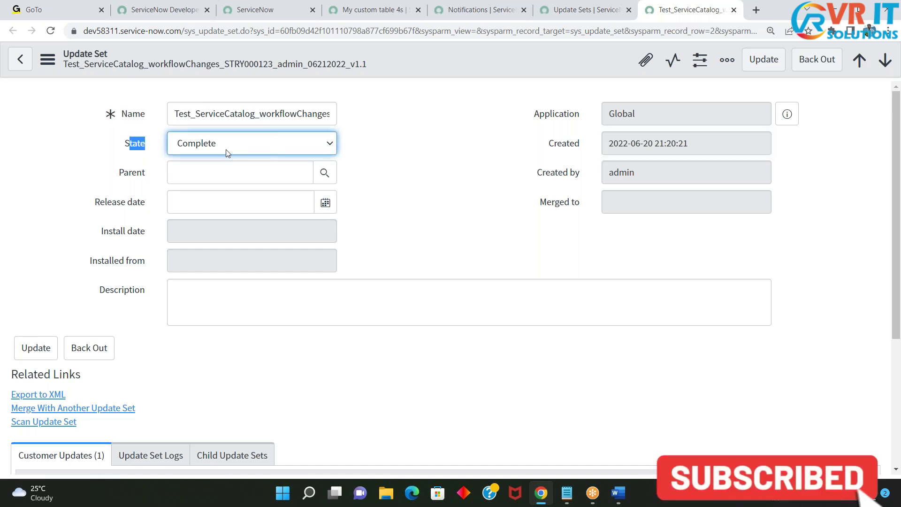
pyautogui.click(225, 148)
pyautogui.click(223, 172)
pyautogui.click(237, 153)
pyautogui.click(238, 159)
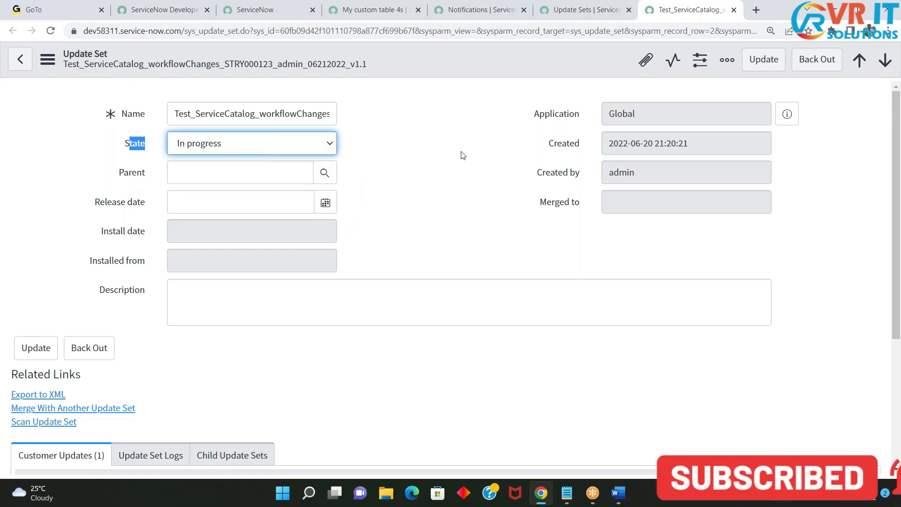
pyautogui.click(463, 154)
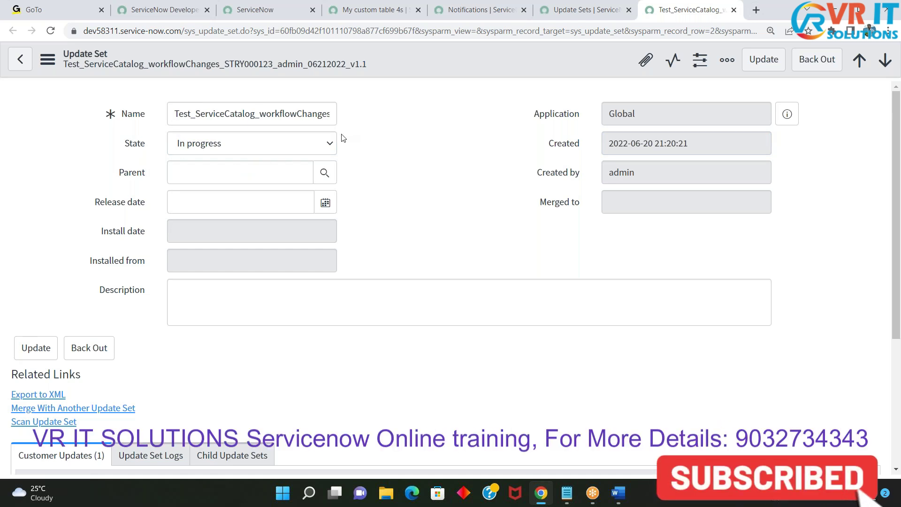
pyautogui.click(323, 144)
pyautogui.click(272, 175)
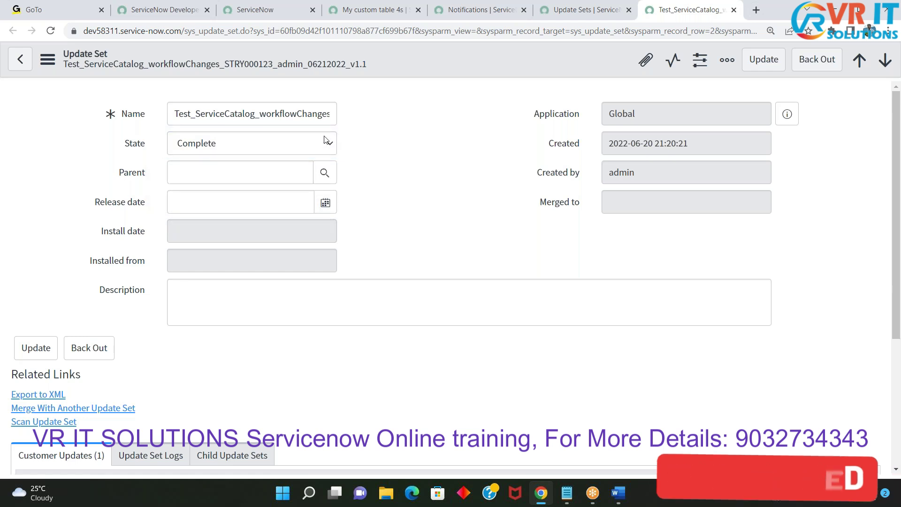
# Set the update set's state to In progress
pyautogui.click(292, 150)
pyautogui.click(277, 151)
pyautogui.click(270, 150)
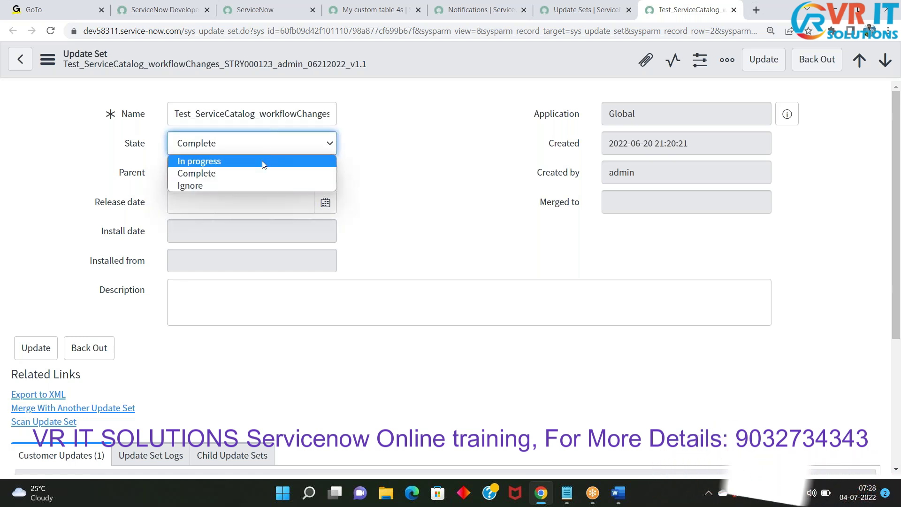
pyautogui.click(262, 160)
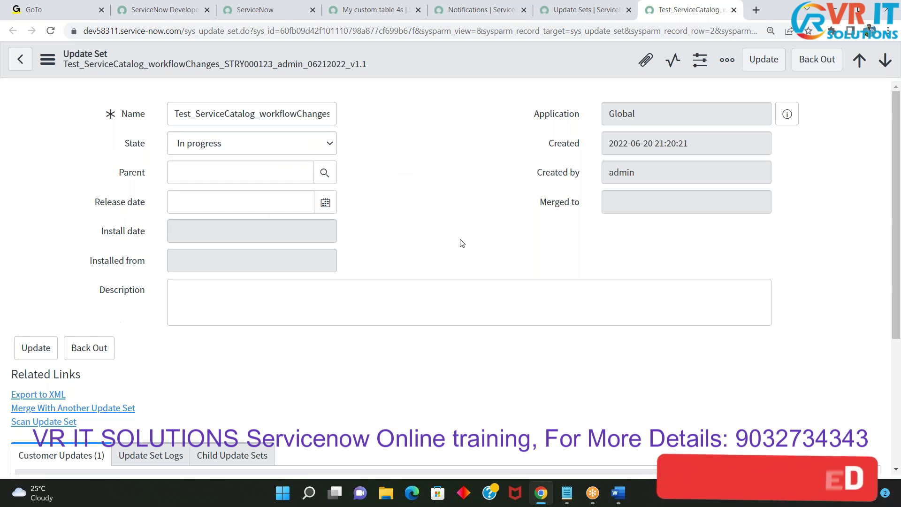
# Examine the update set's Description, Name and Created fields and its Customer Updates list
pyautogui.moveTo(102, 297); pyautogui.dragTo(145, 295)
pyautogui.click(263, 292)
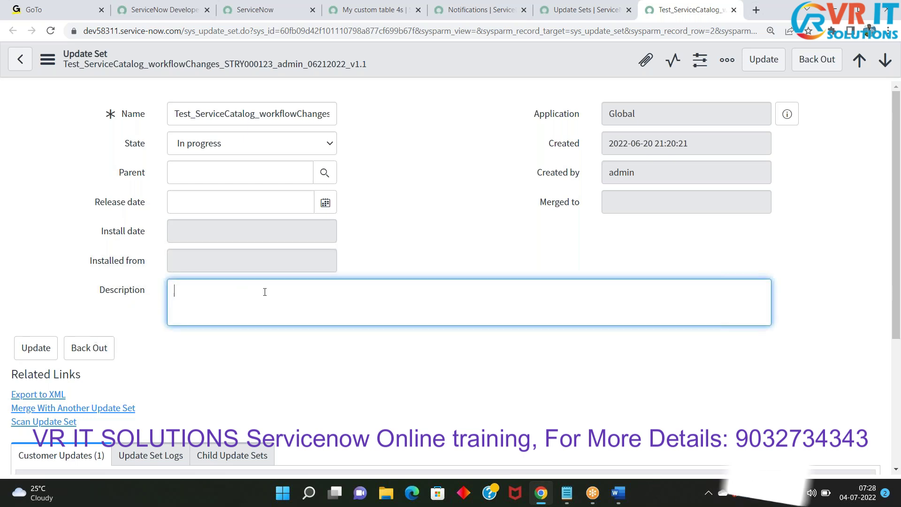
pyautogui.moveTo(173, 113); pyautogui.dragTo(429, 114)
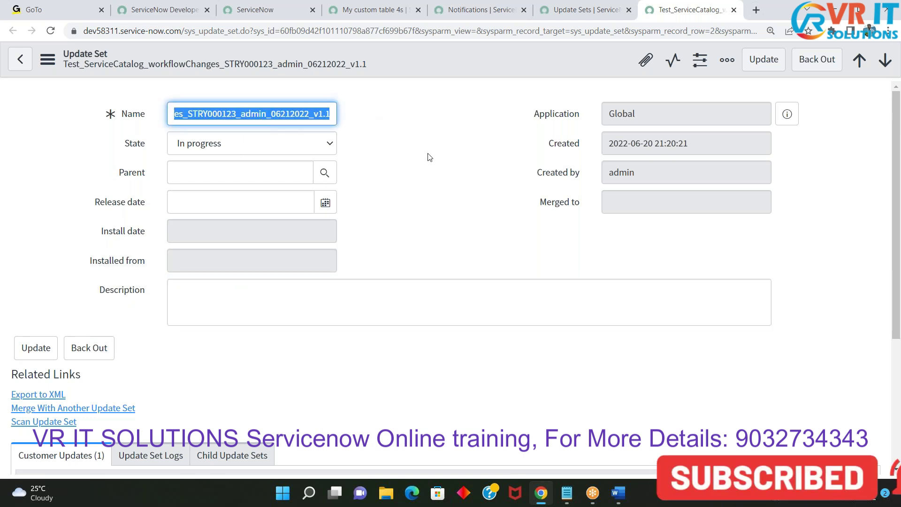
pyautogui.click(226, 293)
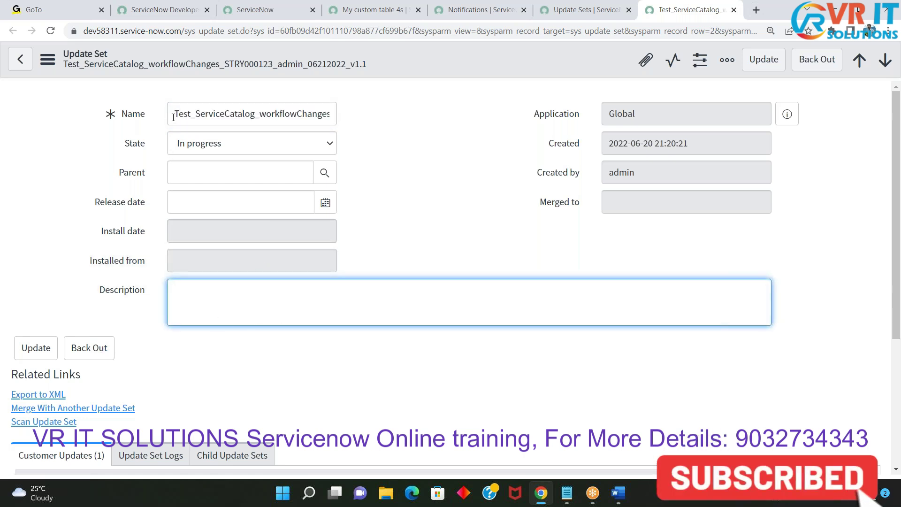
pyautogui.moveTo(173, 113); pyautogui.dragTo(422, 139)
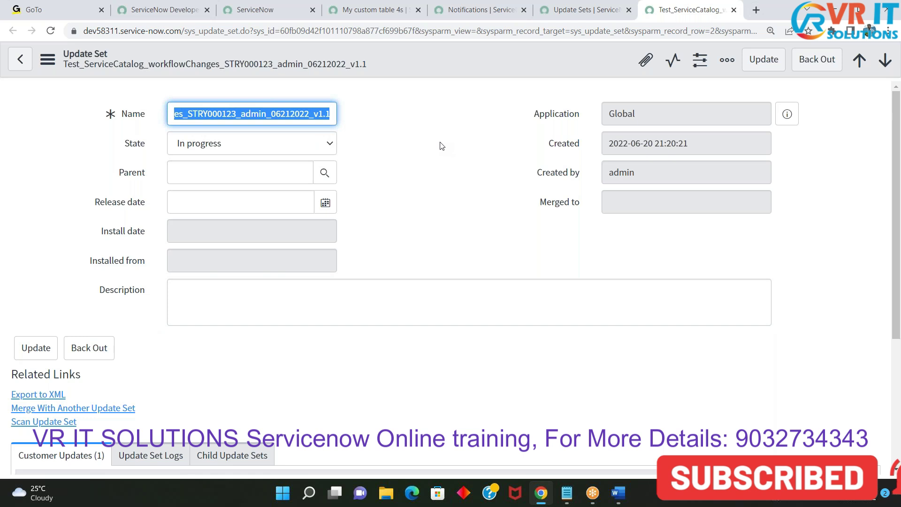
pyautogui.click(439, 146)
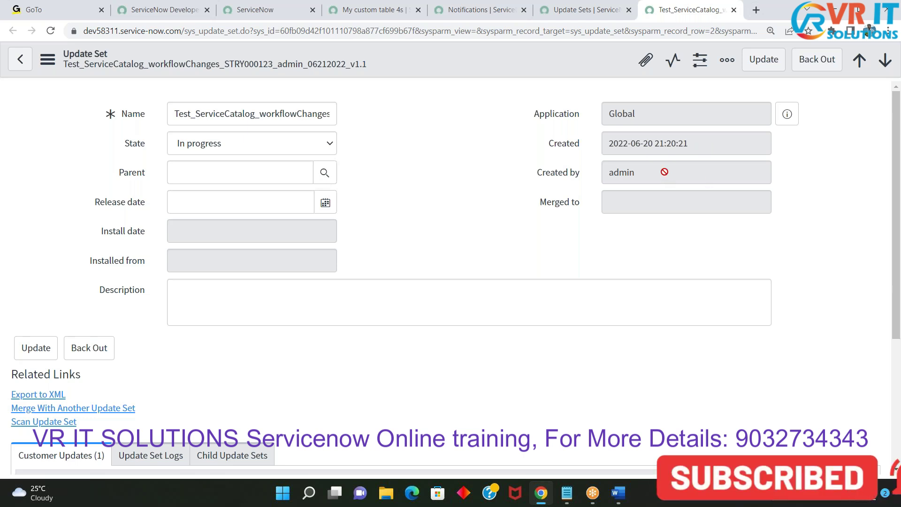
pyautogui.hotkey('shift', 'Tab')
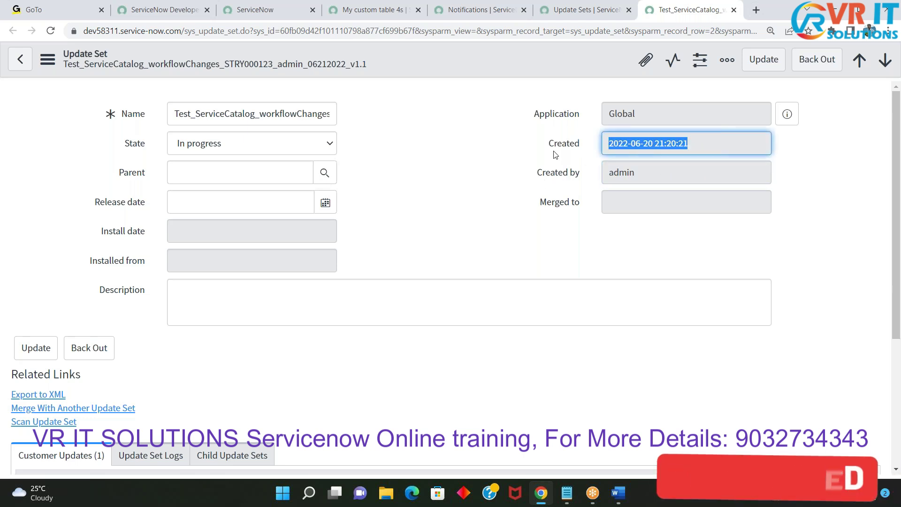
pyautogui.click(446, 167)
pyautogui.scroll(-4, 476, 201)
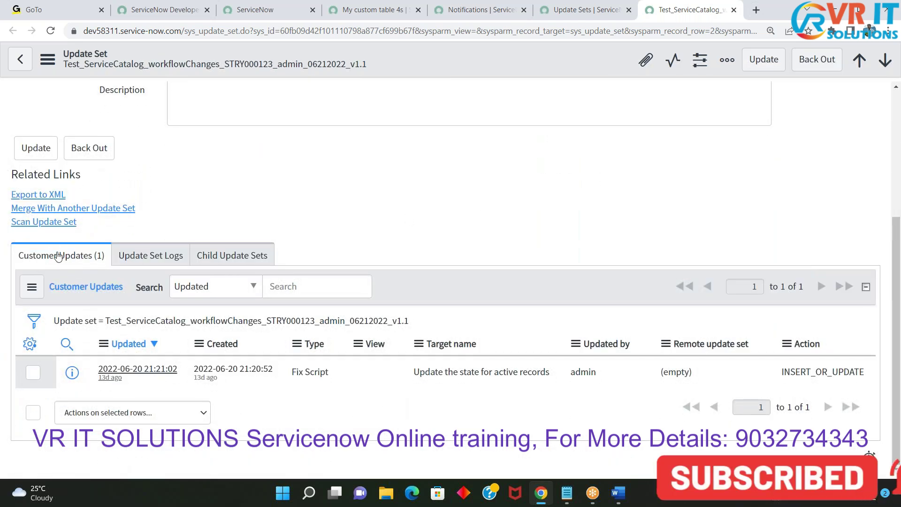
# Save the update set record with its changed state and stay on its form
pyautogui.scroll(4, 432, 212)
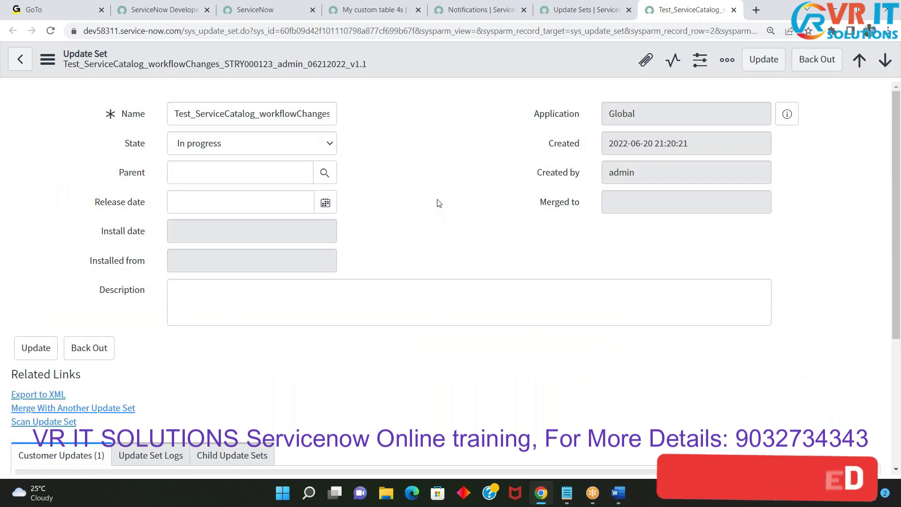
pyautogui.rightClick(424, 66)
pyautogui.click(446, 77)
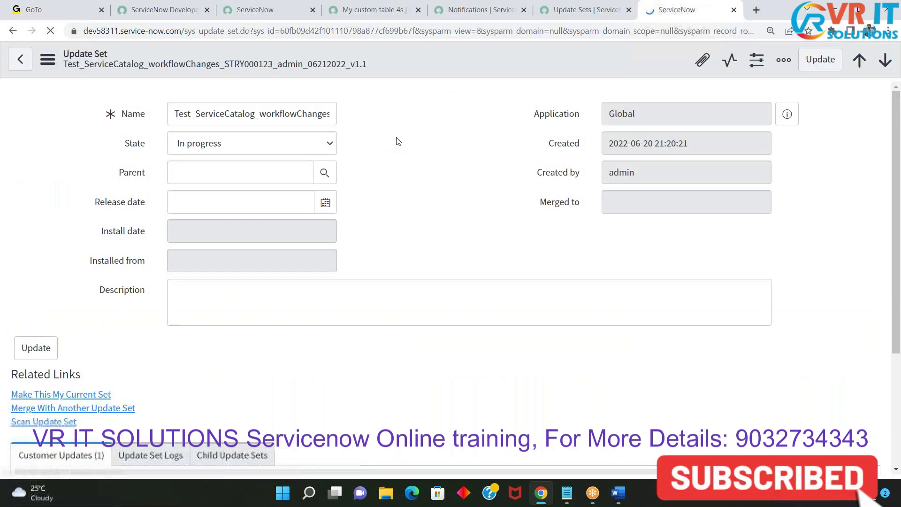
# Examine the Customer Updates list of the saved update set, focusing on the type of the captured update
pyautogui.scroll(-4, 502, 176)
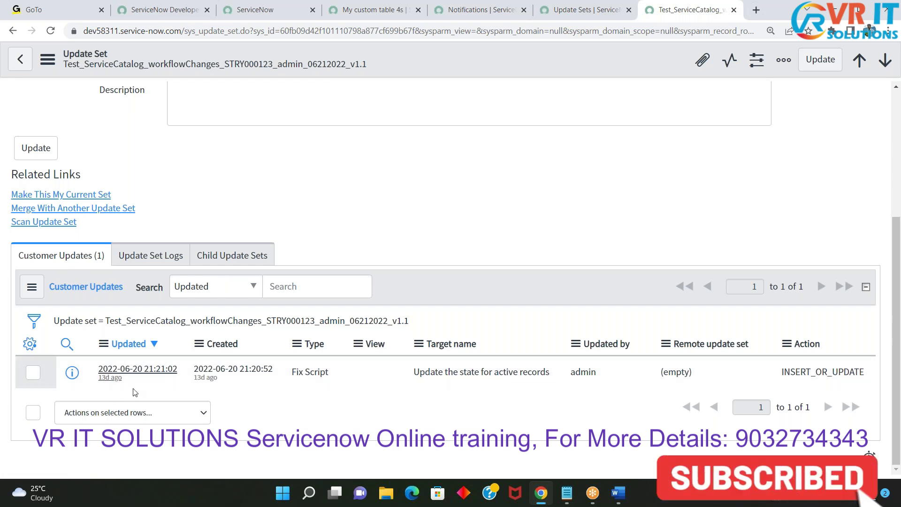
pyautogui.scroll(4, 174, 387)
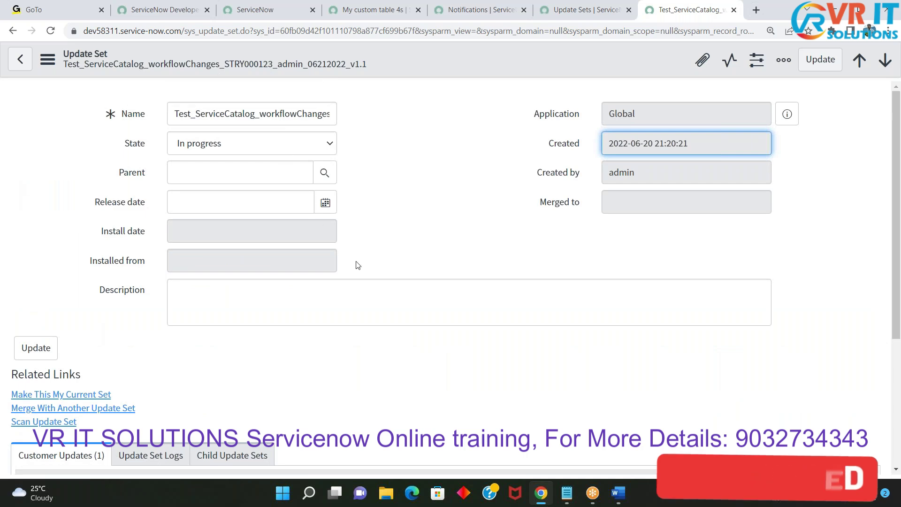
pyautogui.scroll(-4, 366, 282)
pyautogui.moveTo(330, 373); pyautogui.dragTo(289, 368)
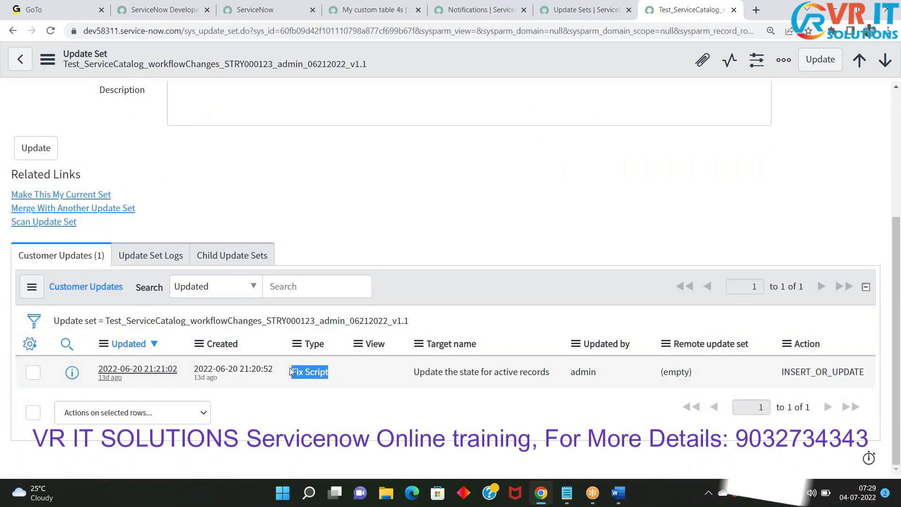
pyautogui.click(336, 375)
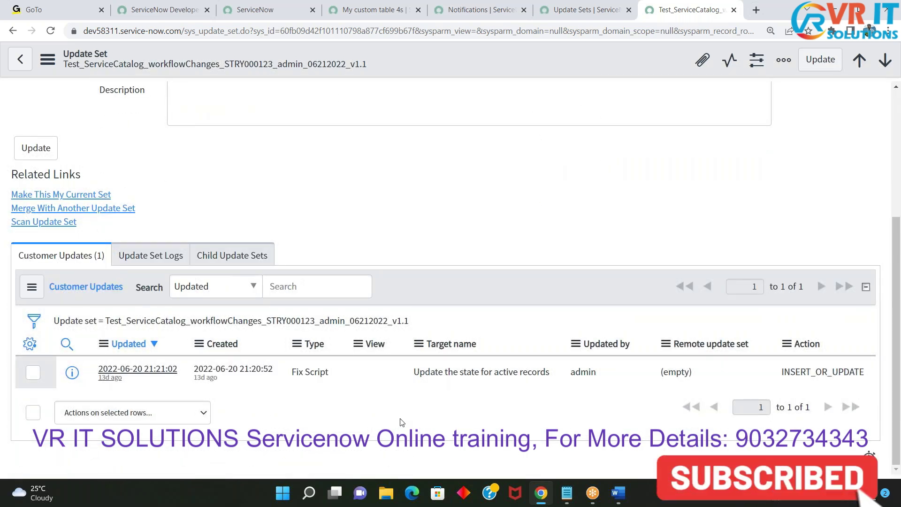
pyautogui.moveTo(299, 371); pyautogui.dragTo(257, 405)
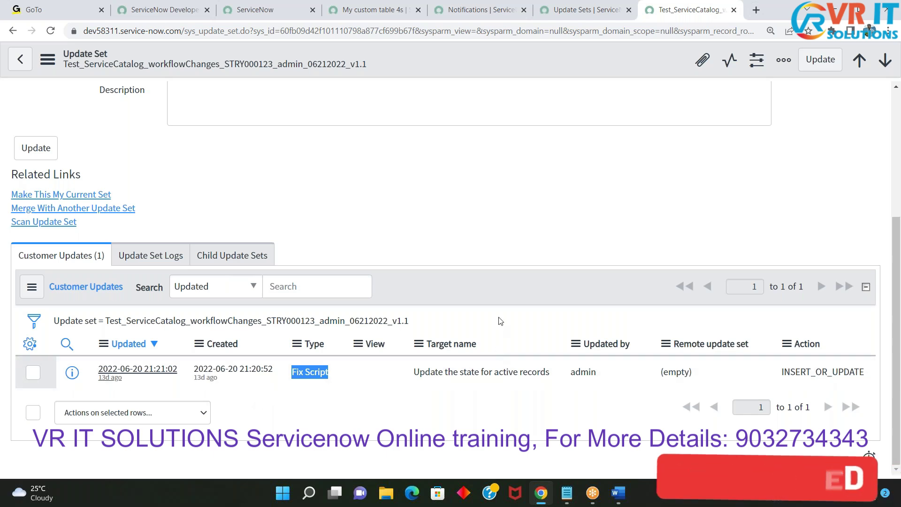
pyautogui.scroll(1, 497, 319)
pyautogui.scroll(-1, 501, 324)
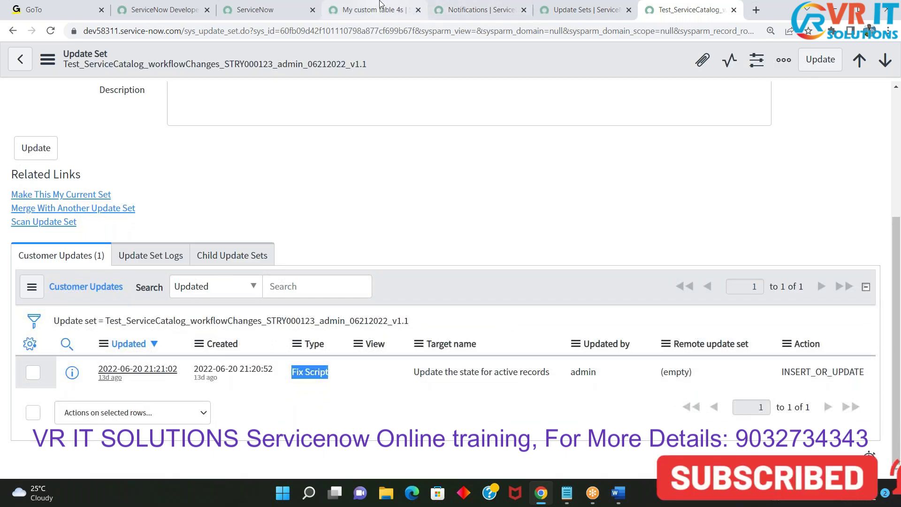
# Look over the Notifications and My custom table 4s lists, and return to the Update Sets list
pyautogui.click(474, 9)
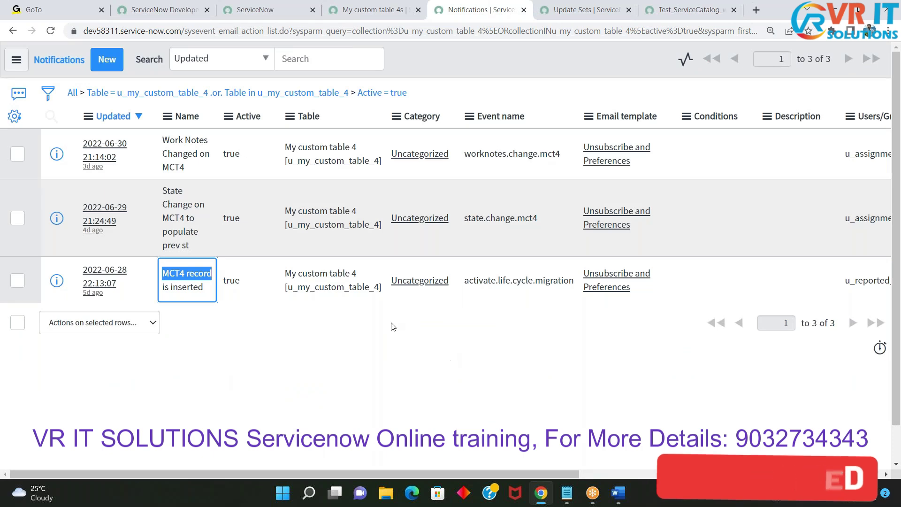
pyautogui.click(373, 10)
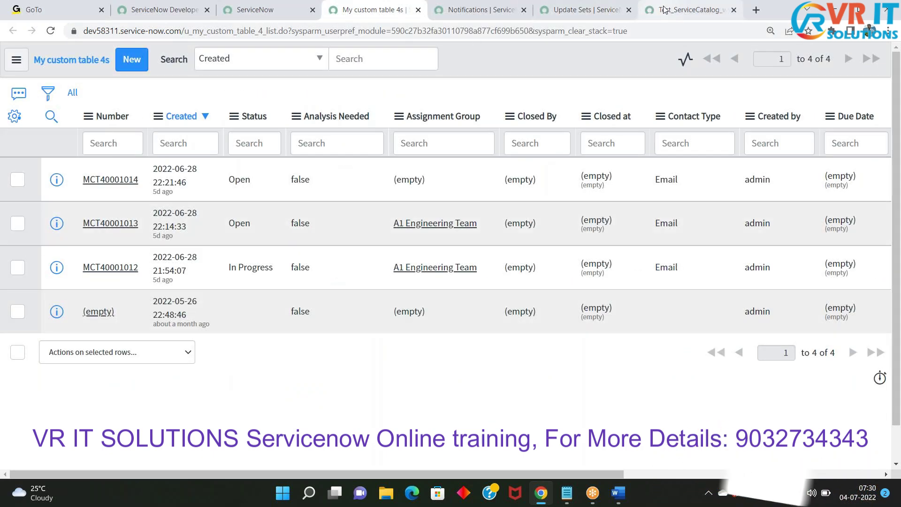
pyautogui.click(585, 9)
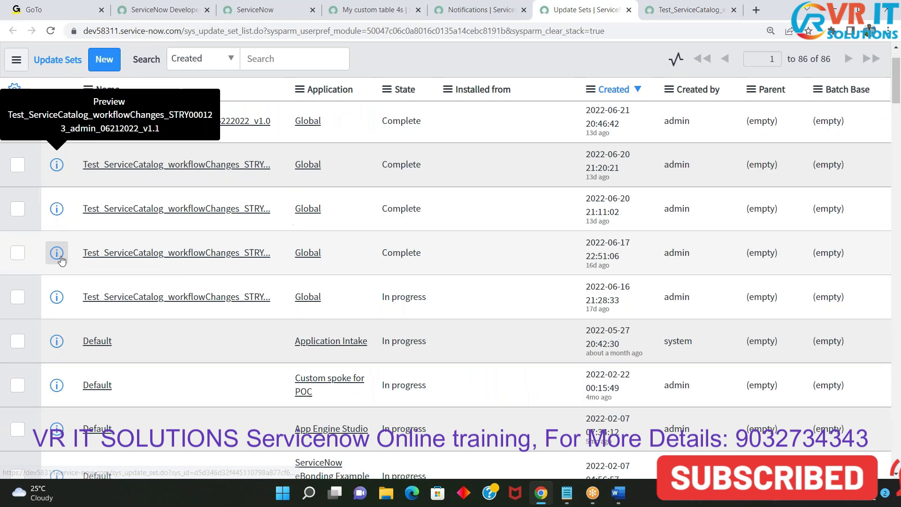
# Open the update set Test_ServiceCatalog_workflowChanges_STRY000122_admin_06172022_v1.0 in a new browser tab and examine its customer update's type and target name
pyautogui.rightClick(57, 254)
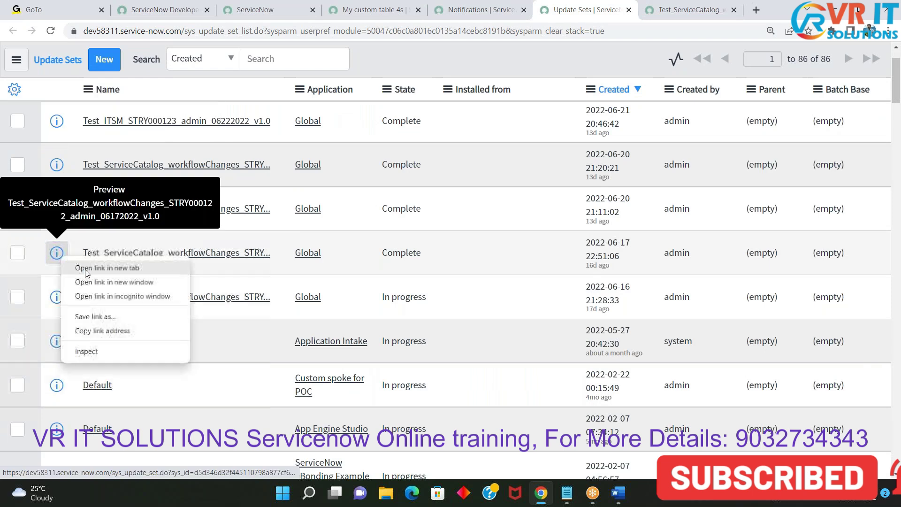
pyautogui.click(87, 268)
pyautogui.click(596, 9)
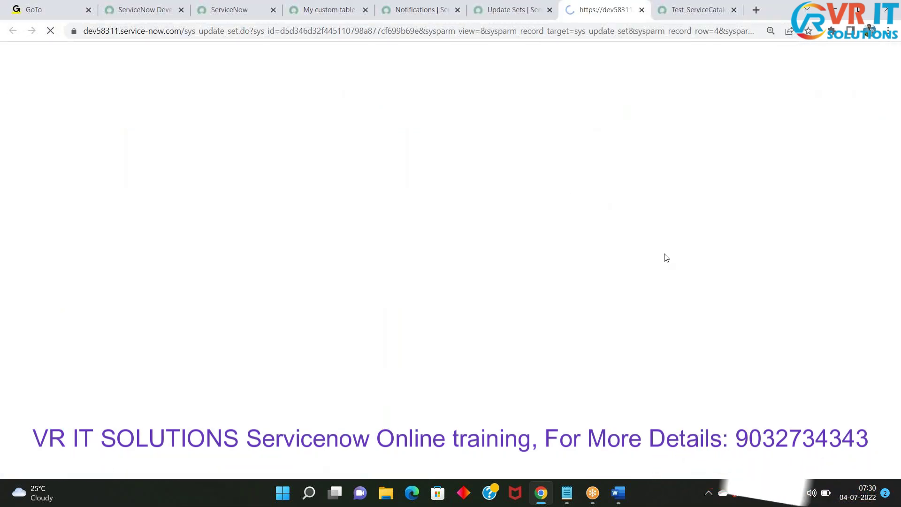
pyautogui.scroll(-3, 635, 283)
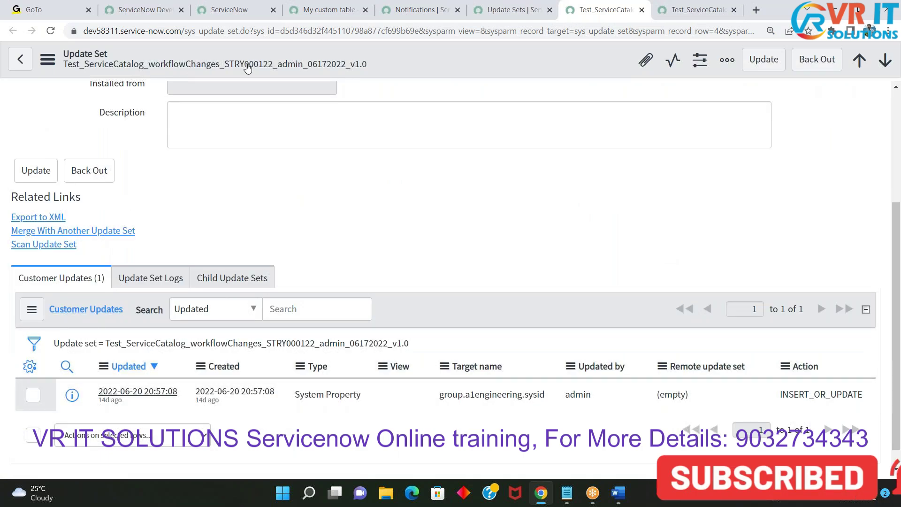
pyautogui.moveTo(297, 385); pyautogui.dragTo(294, 389)
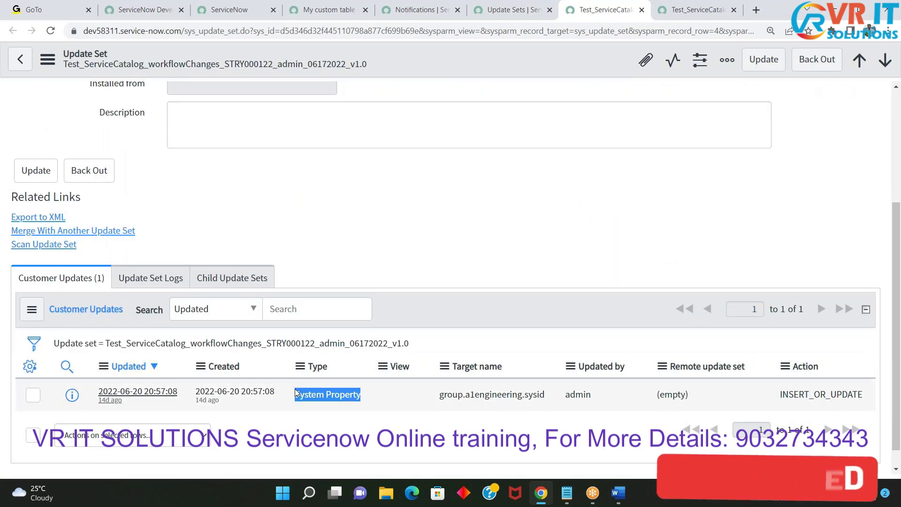
pyautogui.moveTo(475, 391); pyautogui.dragTo(439, 393)
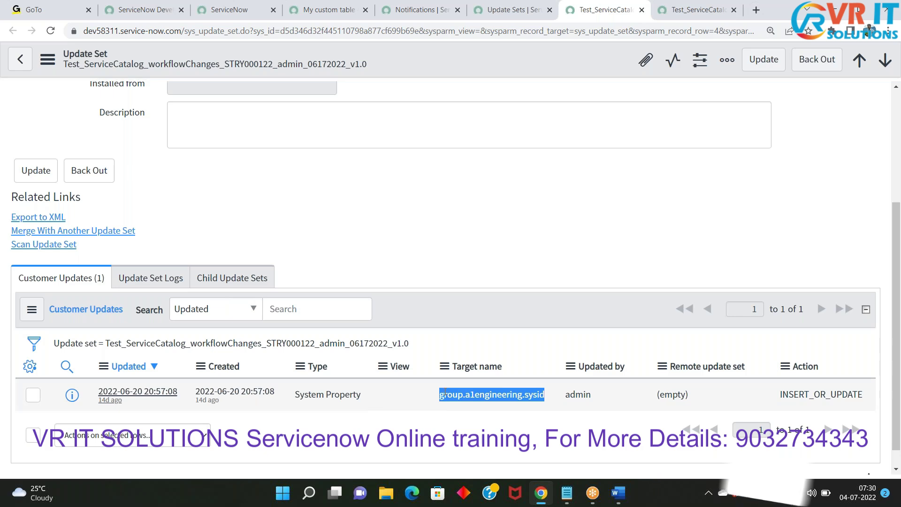
# From the Update Sets list, open Test_ServiceCatalog_workflowChanges_STRY000123_admin_06212022_v1.0 in a new browser tab and view its Customer Updates
pyautogui.click(497, 15)
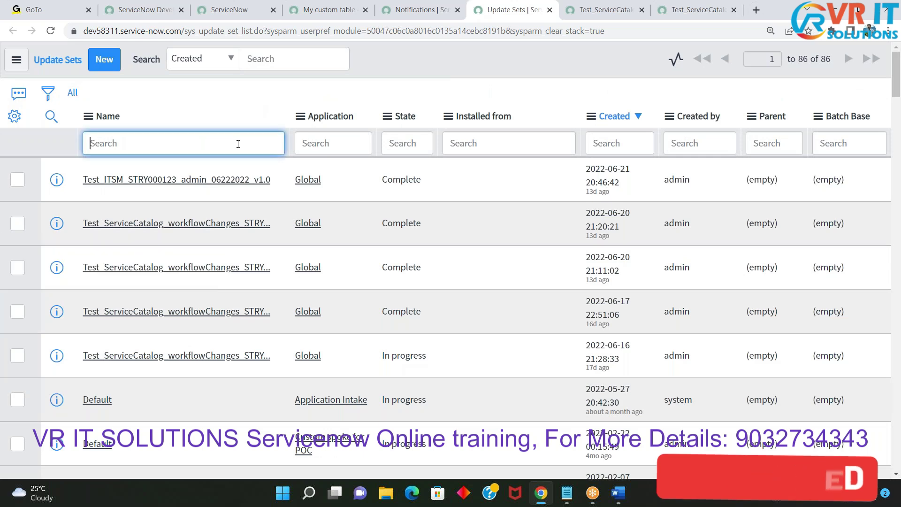
pyautogui.rightClick(57, 275)
pyautogui.click(78, 285)
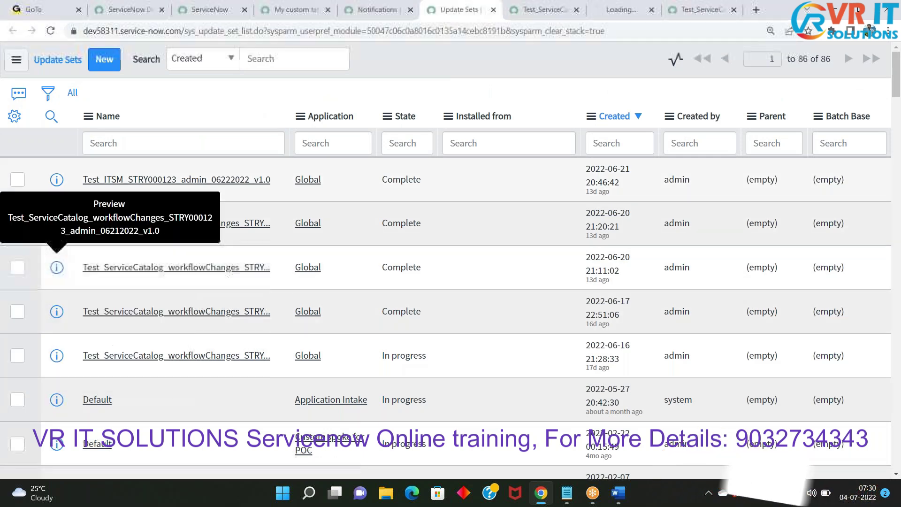
pyautogui.click(620, 9)
pyautogui.scroll(-4, 556, 241)
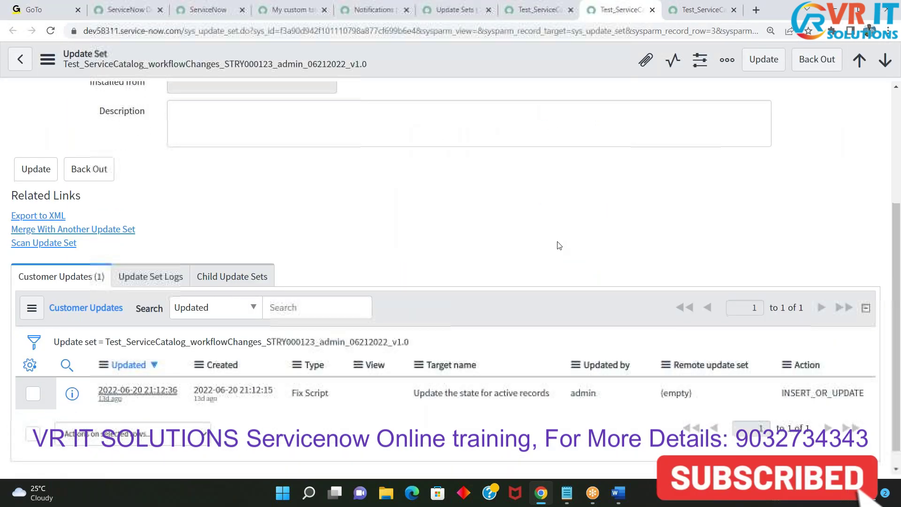
# From the Update Sets list, open Test_ServiceCatalog_workflowChanges_STRY000123_admin_06212022_v1.1 in a new browser tab and view its Customer Updates
pyautogui.click(446, 9)
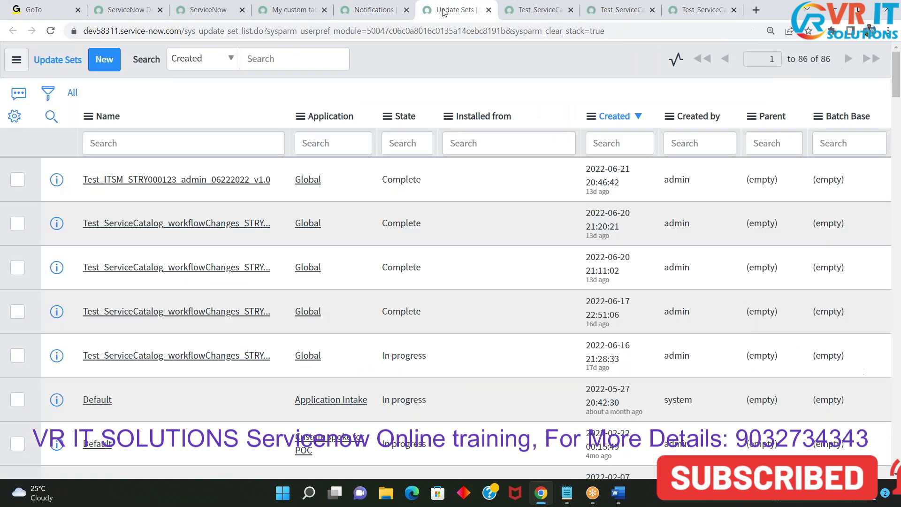
pyautogui.click(477, 221)
pyautogui.rightClick(59, 231)
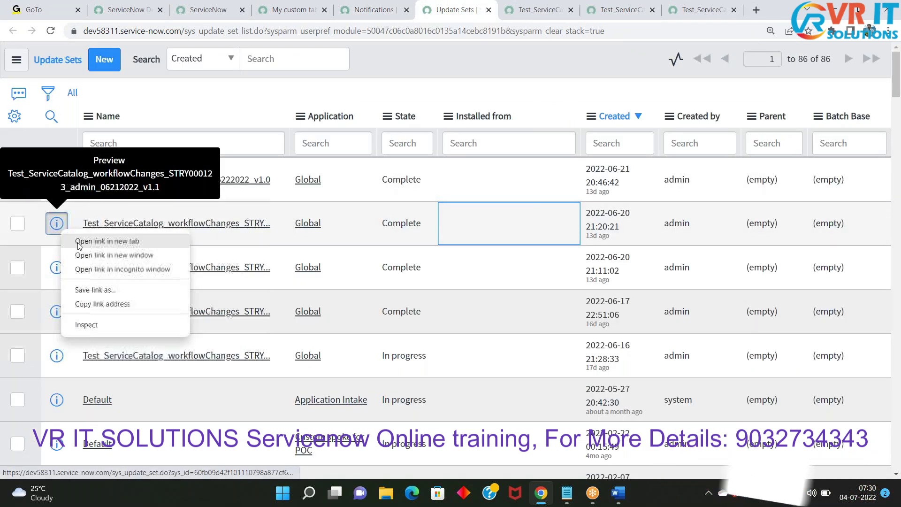
pyautogui.click(94, 239)
pyautogui.click(631, 10)
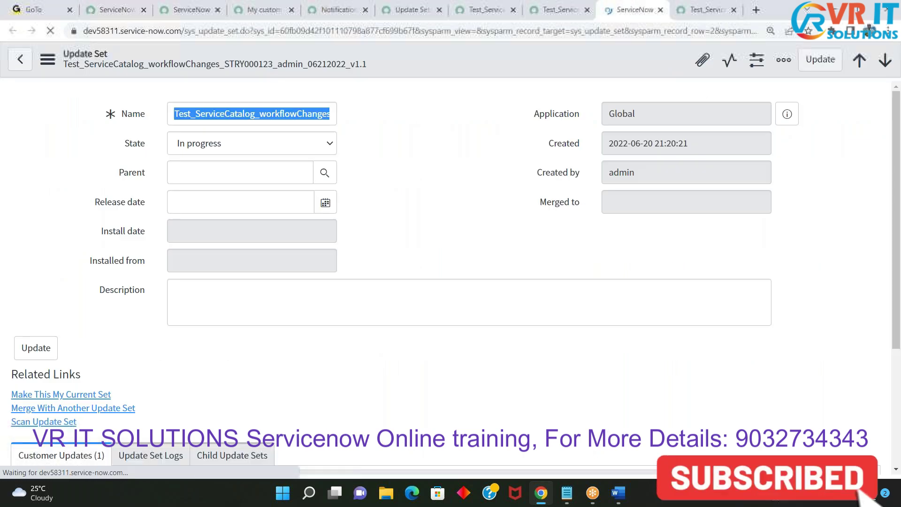
pyautogui.scroll(-4, 509, 242)
# From the Update Sets list, open Test_ITSM_STRY000123_admin_06222022_v1.0 in a new browser tab and go to its Customer Updates
pyautogui.click(413, 10)
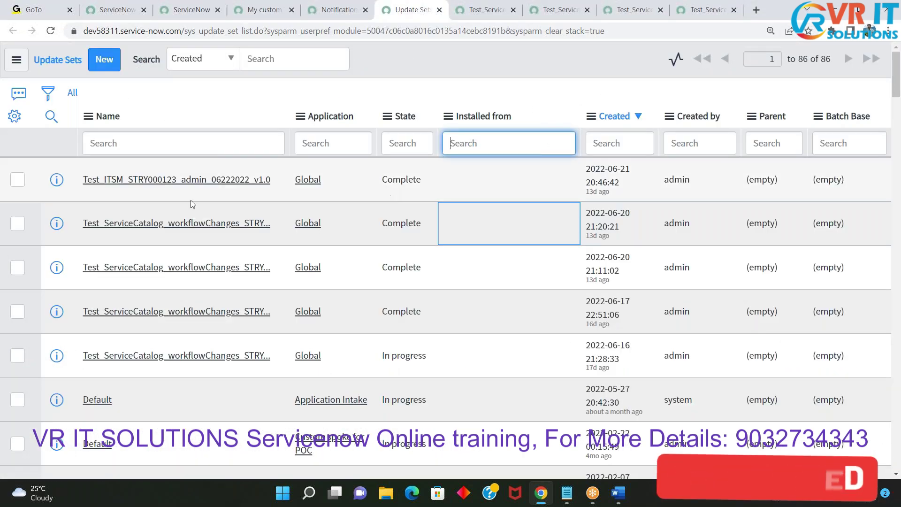
pyautogui.rightClick(56, 179)
pyautogui.click(90, 187)
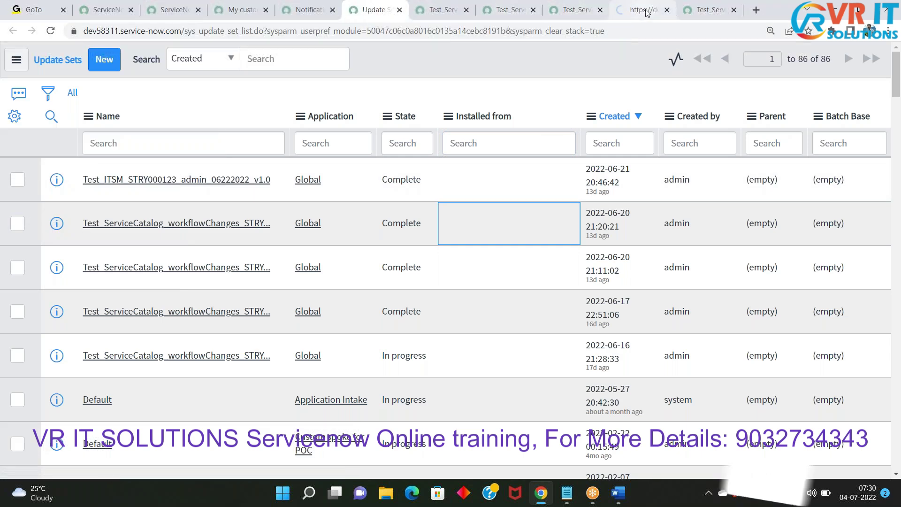
pyautogui.click(655, 9)
pyautogui.scroll(-5, 450, 254)
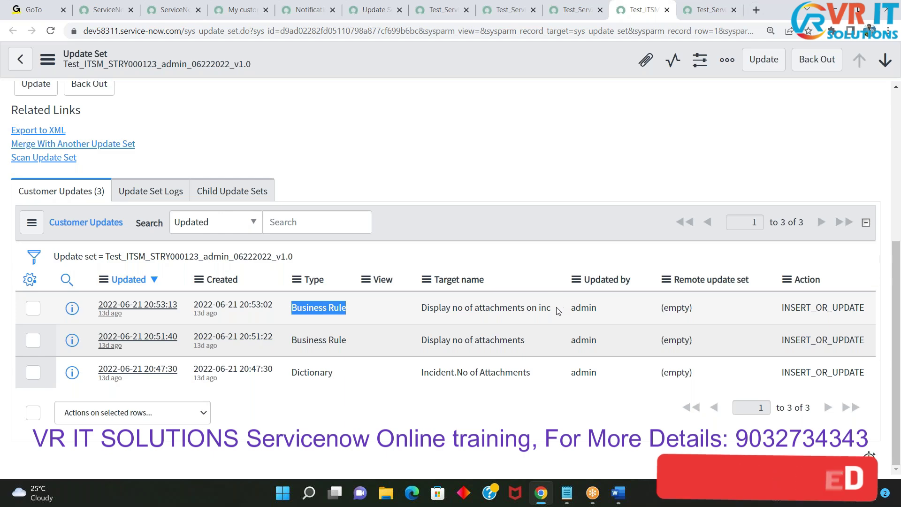
# Examine the type and target name of each customer update captured in the ITSM update set
pyautogui.moveTo(556, 310); pyautogui.dragTo(454, 312)
pyautogui.moveTo(362, 342); pyautogui.dragTo(290, 341)
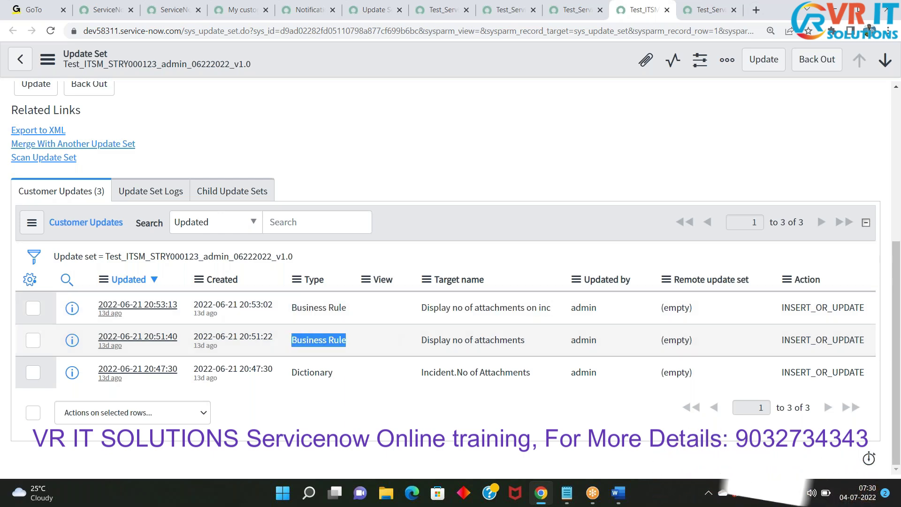
pyautogui.moveTo(554, 340); pyautogui.dragTo(467, 340)
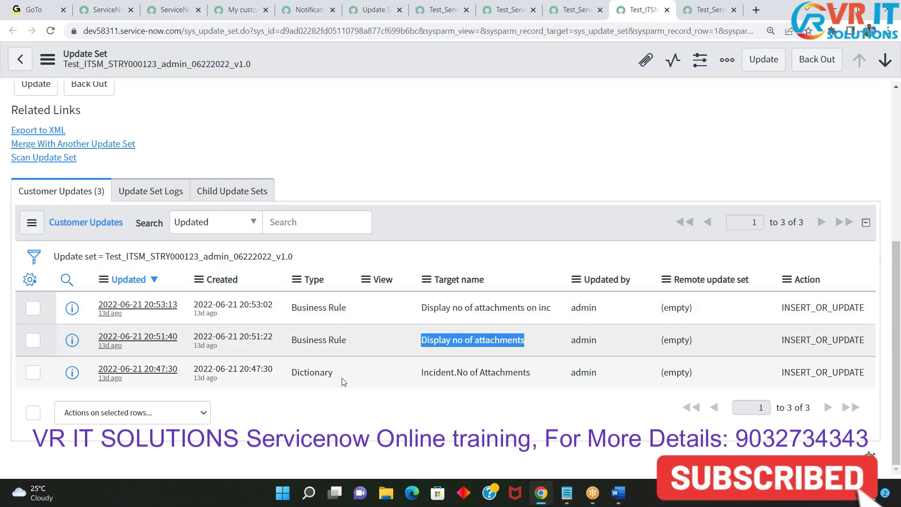
pyautogui.moveTo(332, 373); pyautogui.dragTo(309, 375)
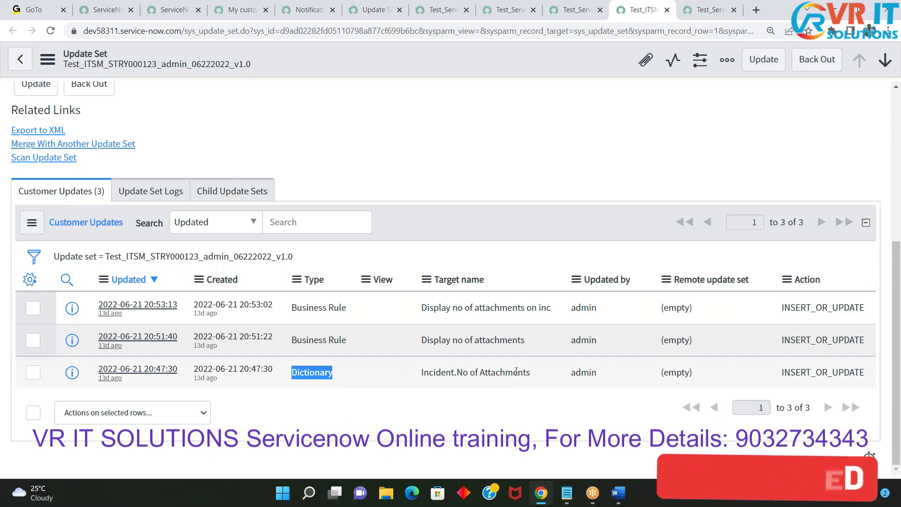
pyautogui.moveTo(532, 376); pyautogui.dragTo(420, 373)
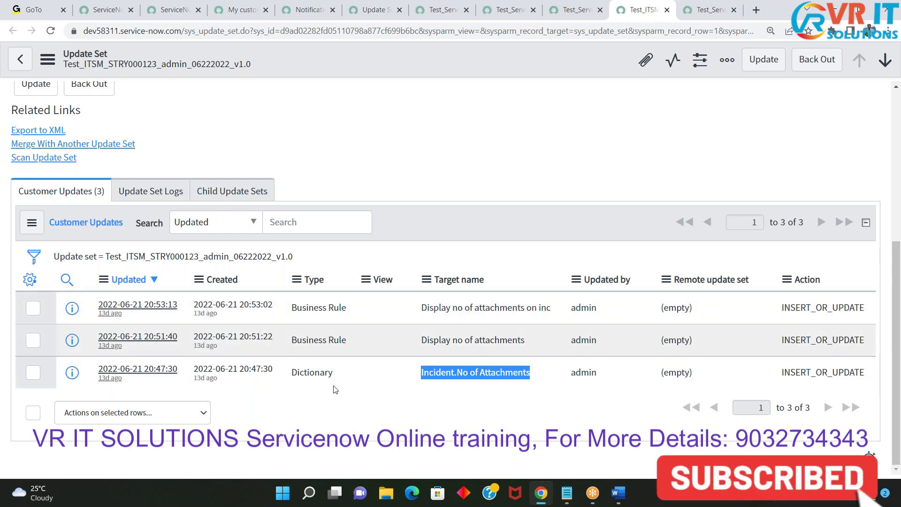
pyautogui.scroll(5, 361, 329)
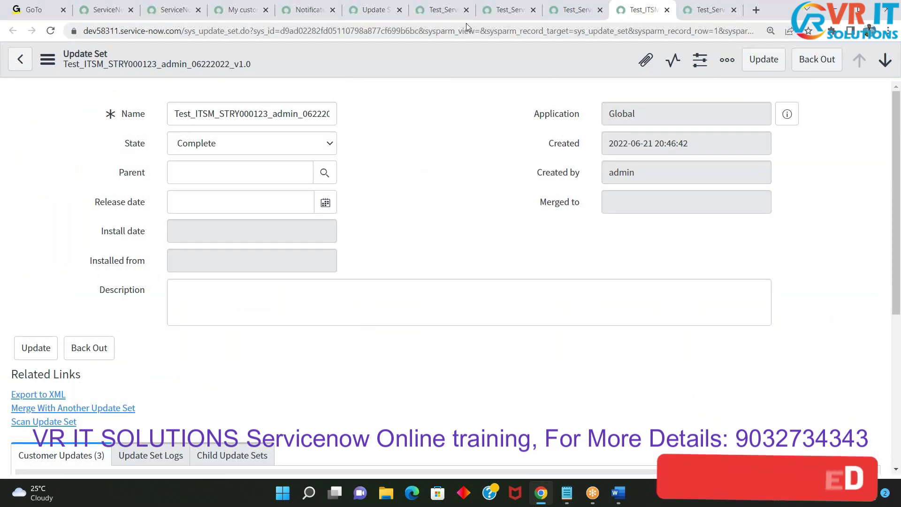
# Close all the opened update set records and the Update Sets list, keeping the Notifications and My custom table 4s lists open
pyautogui.click(438, 16)
pyautogui.hotkey('ctrl', 'w')
pyautogui.hotkey('ctrl', 'w')
pyautogui.hotkey('ctrl', 'w')
pyautogui.hotkey('ctrl', 'w')
pyautogui.hotkey('ctrl', 'w')
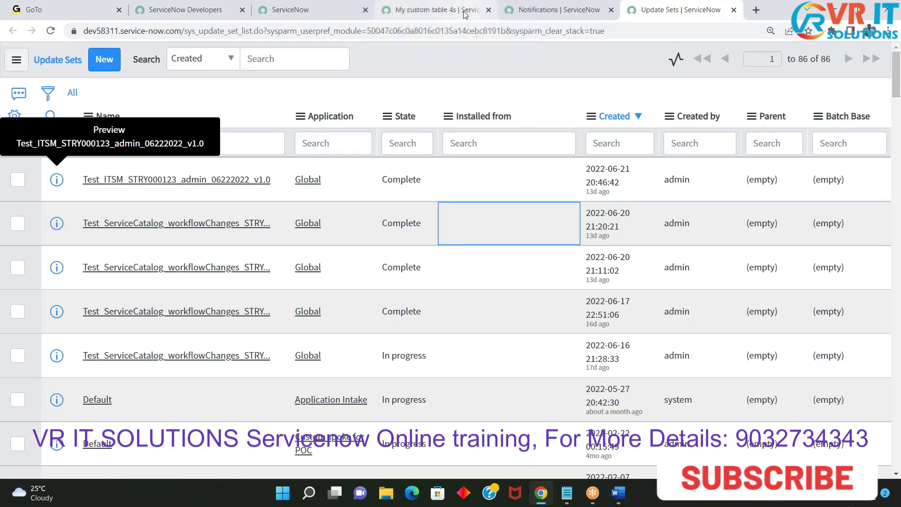
pyautogui.click(561, 14)
pyautogui.click(715, 18)
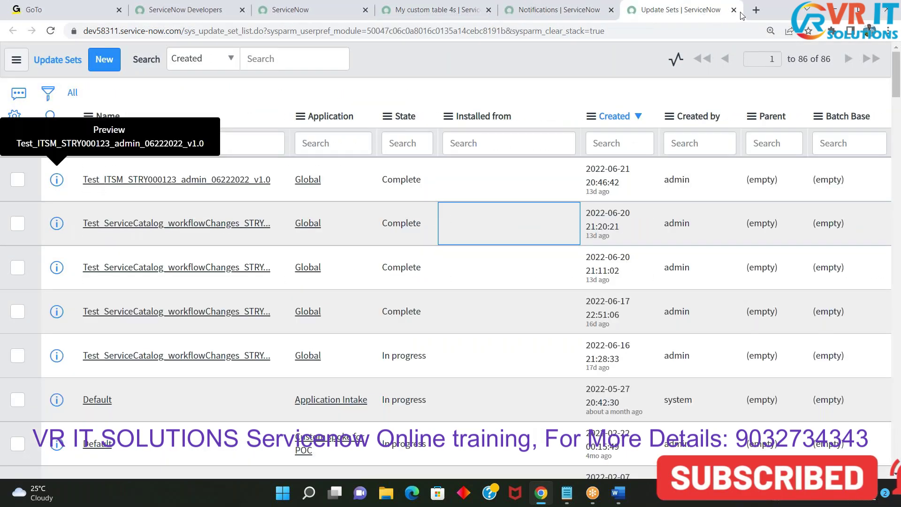
pyautogui.click(734, 10)
# Return to the ServiceNow home page and filter the application navigator for "problem"
pyautogui.click(493, 10)
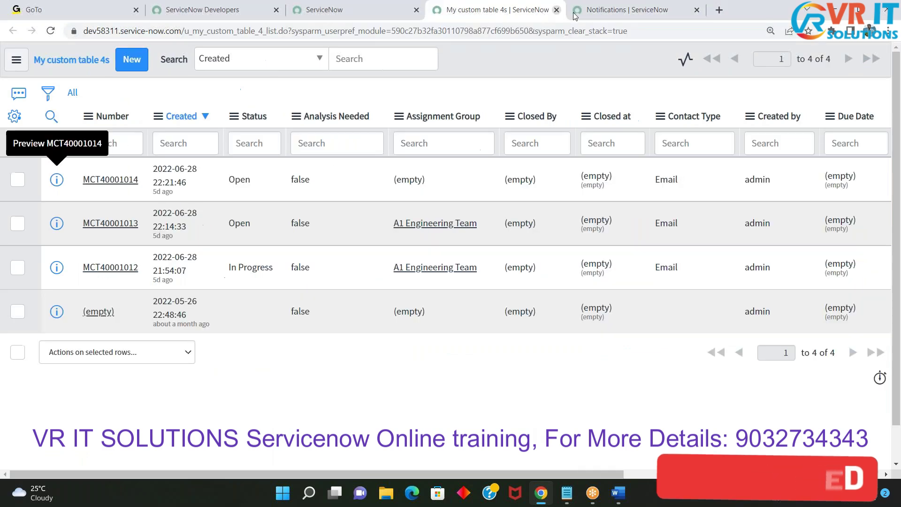
pyautogui.click(612, 14)
pyautogui.click(504, 7)
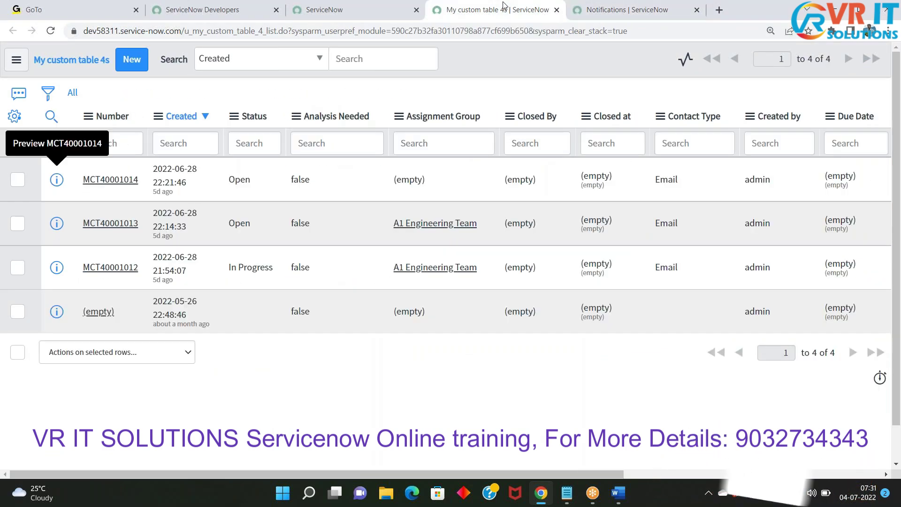
pyautogui.click(351, 8)
pyautogui.click(161, 108)
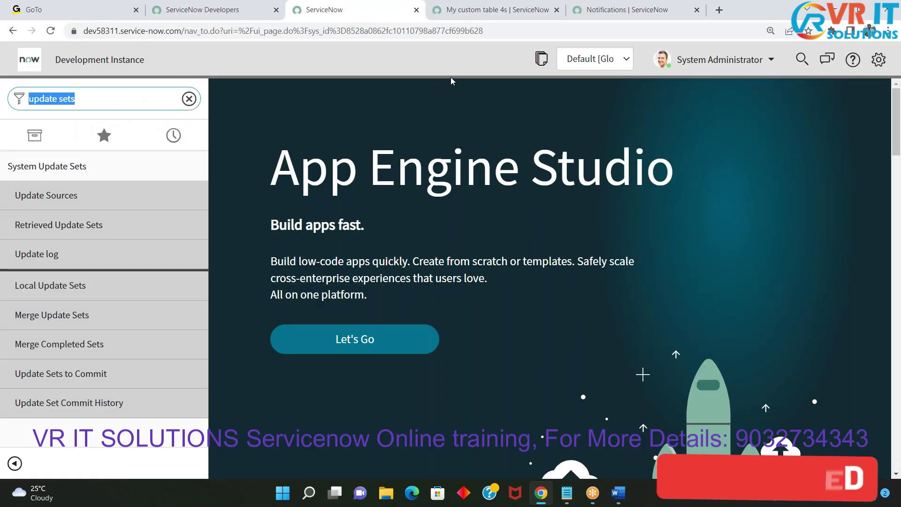
pyautogui.press('BackSpace')
pyautogui.write('problem')
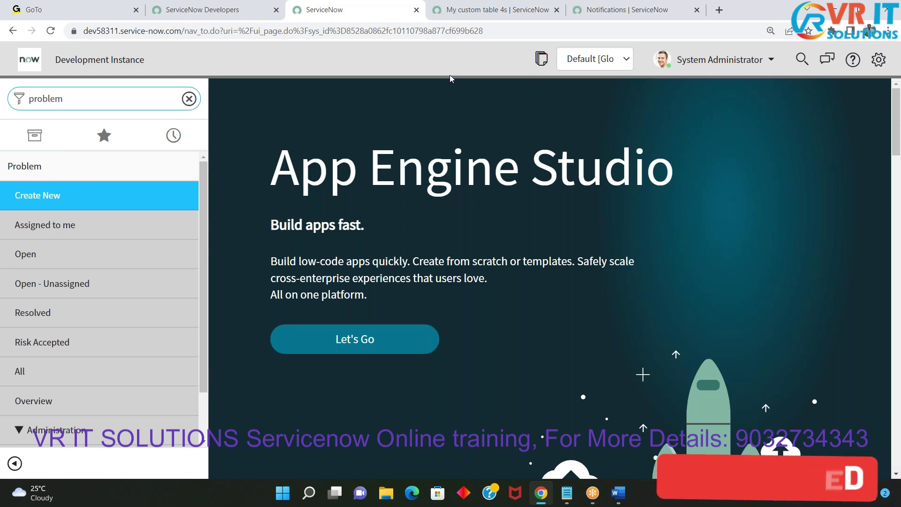
pyautogui.press('BackSpace')
pyautogui.press('BackSpace')
pyautogui.press('BackSpace')
pyautogui.press('BackSpace')
pyautogui.press('BackSpace')
pyautogui.press('BackSpace')
pyautogui.press('BackSpace')
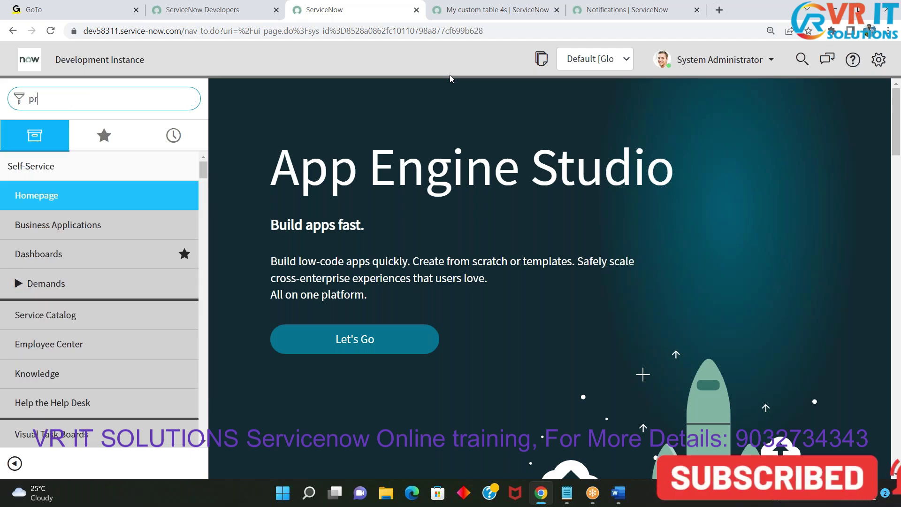
pyautogui.write('proble')
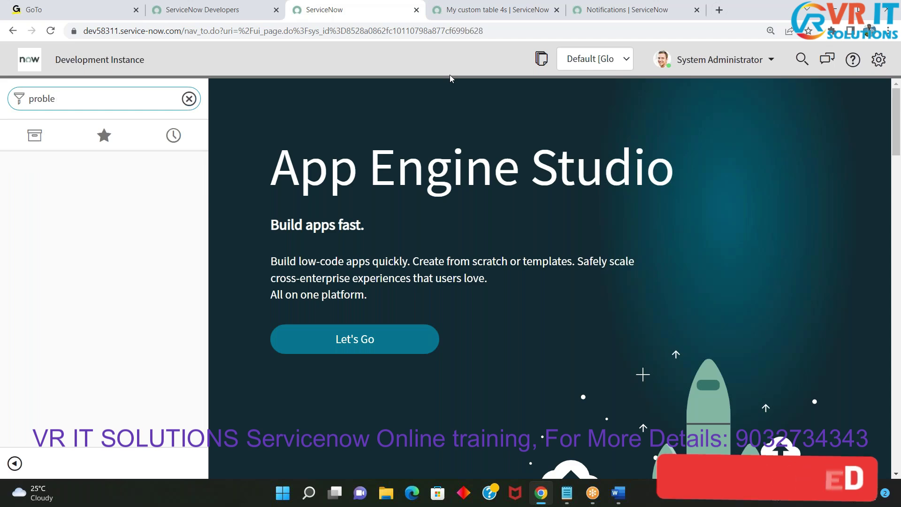
pyautogui.write('m')
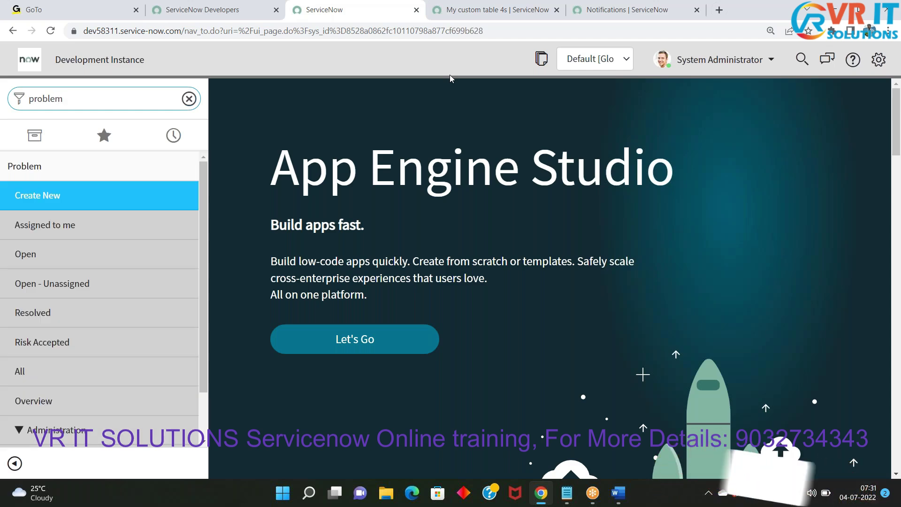
# Look over the My custom table 4s and Notifications lists, examining which table the first notification belongs to
pyautogui.click(542, 11)
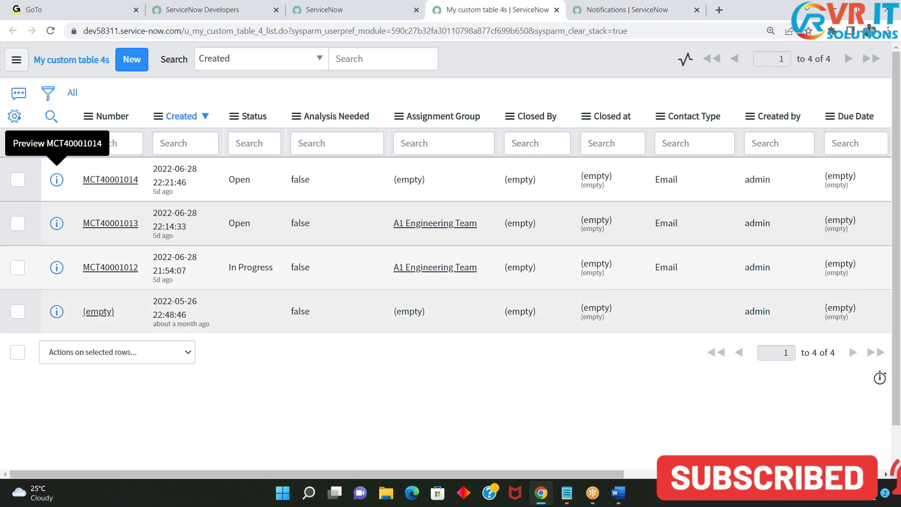
pyautogui.click(644, 6)
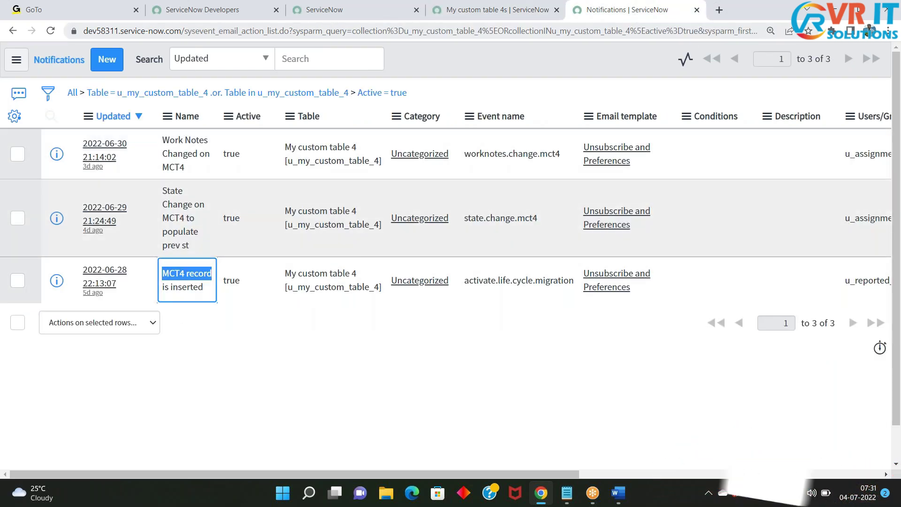
pyautogui.click(474, 13)
pyautogui.click(352, 12)
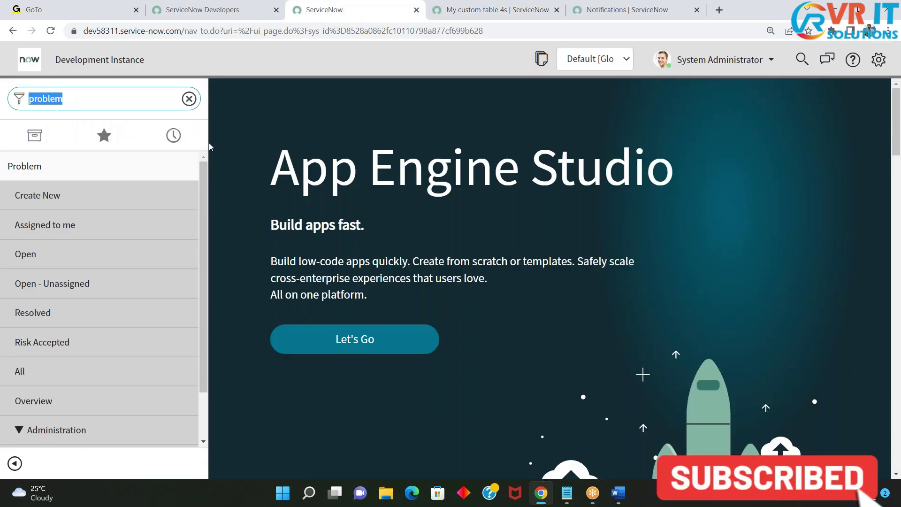
pyautogui.click(624, 10)
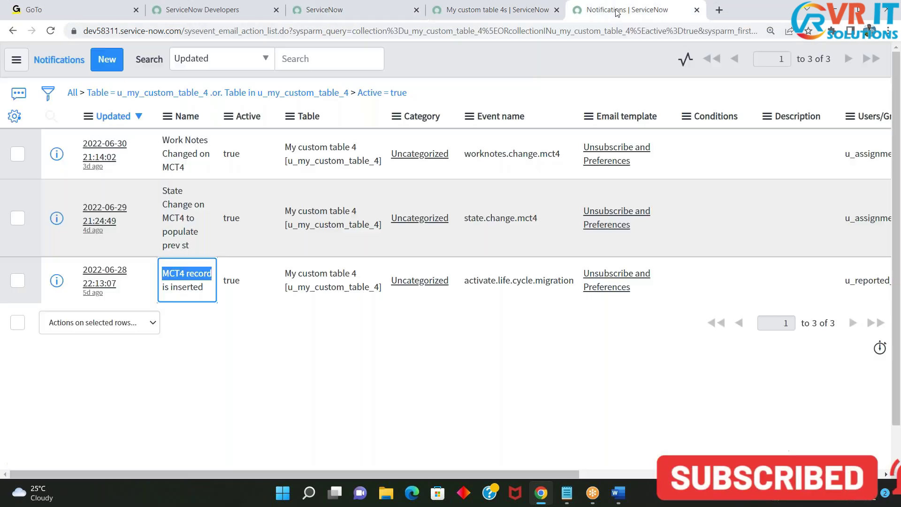
pyautogui.moveTo(378, 162); pyautogui.dragTo(292, 162)
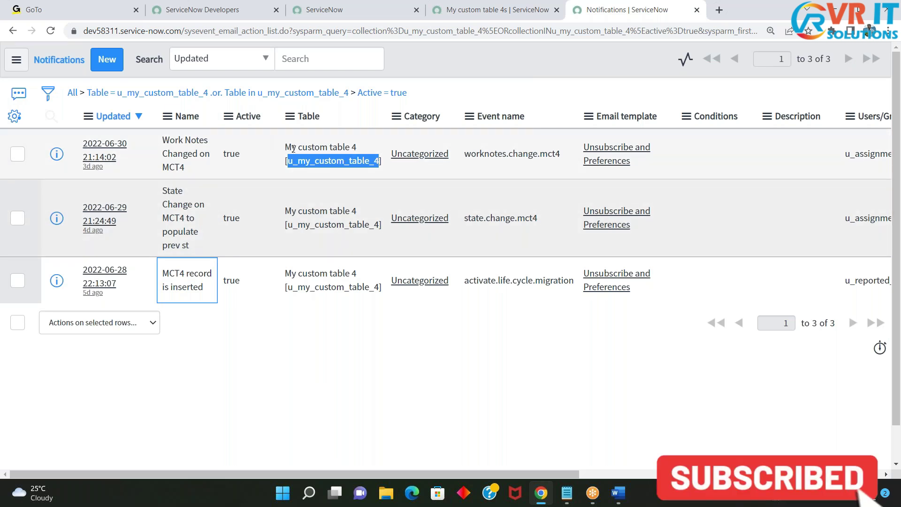
pyautogui.click(357, 12)
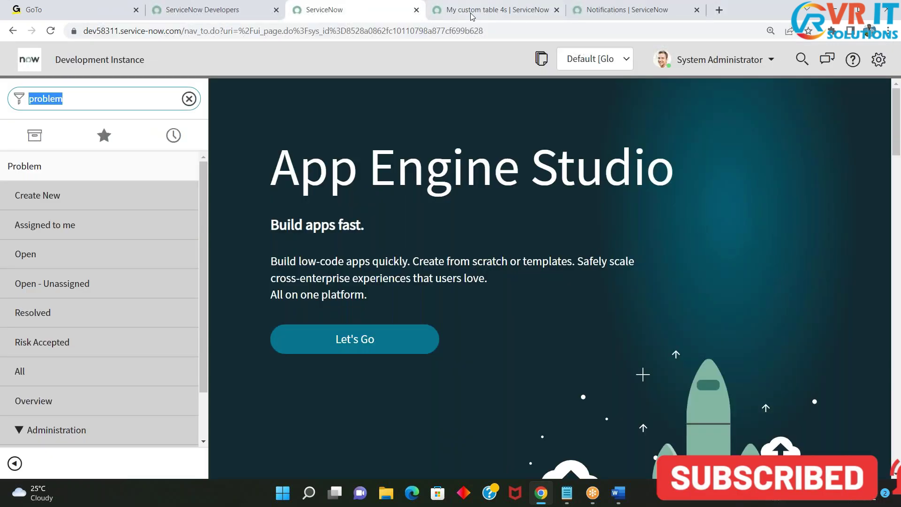
pyautogui.click(611, 17)
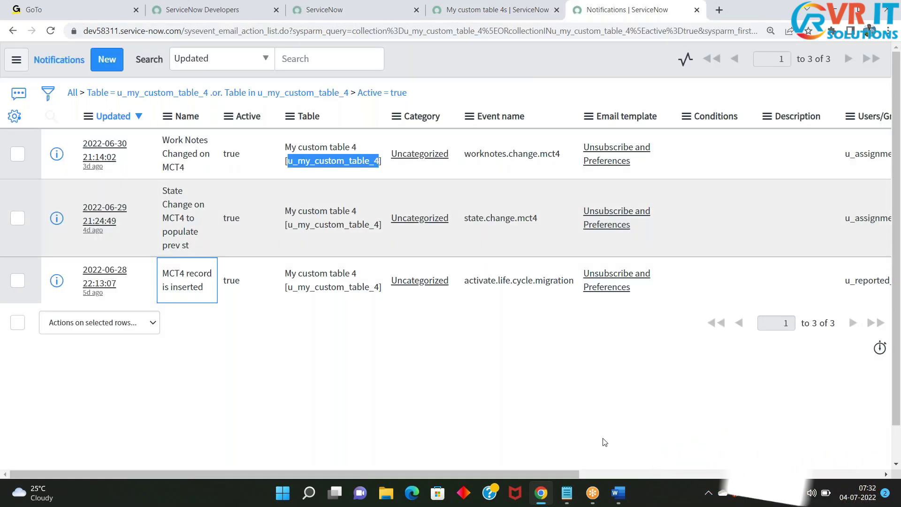
# Switch to the Notepad notes and place the cursor at the end of the sample name Test_ITSM_STRY000123_admin_06222022_v1.0
pyautogui.click(569, 495)
pyautogui.click(277, 353)
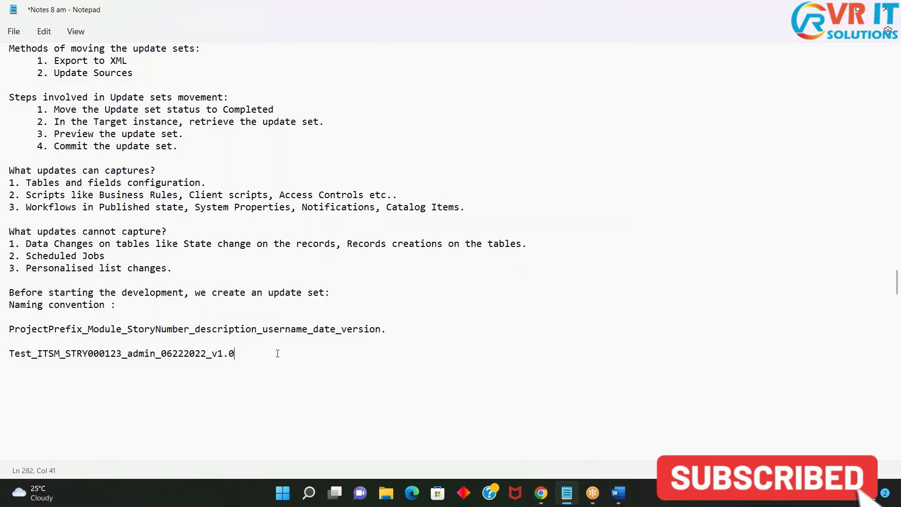
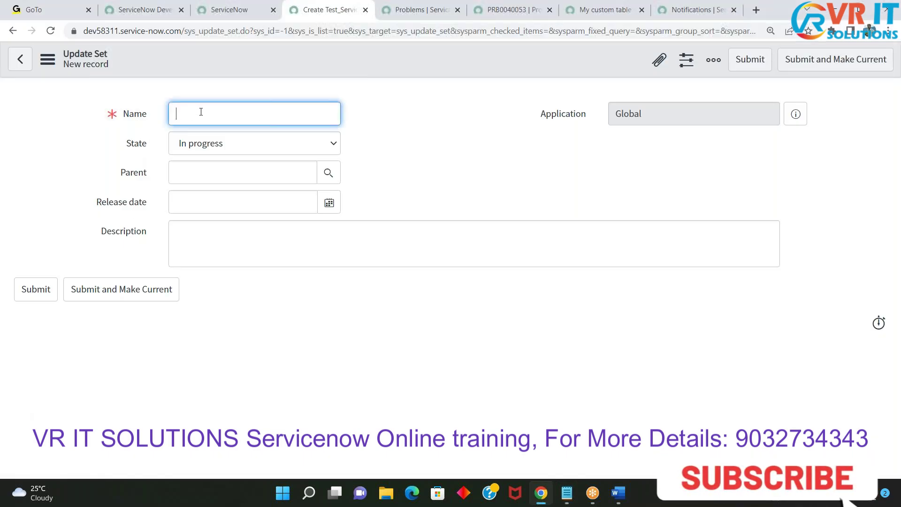
# Name the new update set by pasting in the copied US_ITSM_STRY00012345_NotifyForWorkNotes_admin_04072022_v1.0
pyautogui.hotkey('ctrl', 'v')
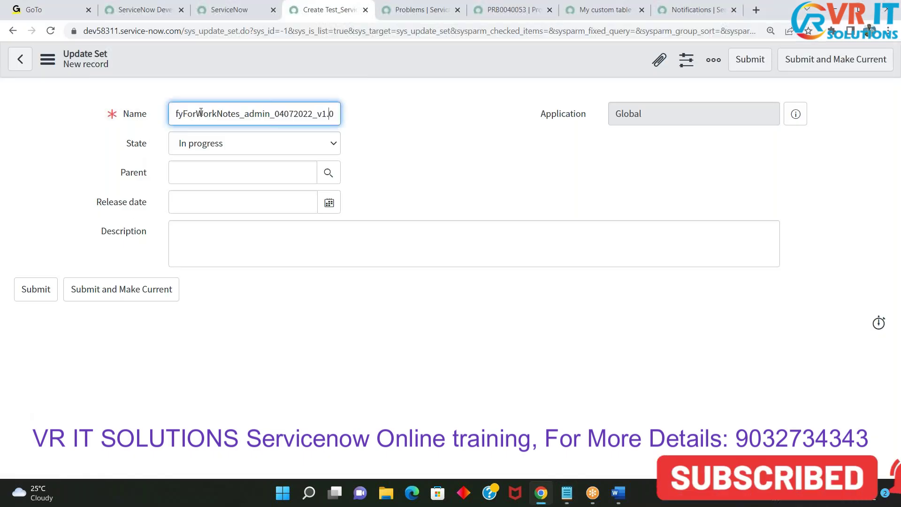
pyautogui.press('Left')
pyautogui.press('Left')
pyautogui.press('Left')
pyautogui.press('Left')
pyautogui.press('Left')
pyautogui.press('Left')
pyautogui.press('Left')
pyautogui.press('Left')
pyautogui.press('Left')
pyautogui.press('Left')
pyautogui.press('Left')
pyautogui.press('Left')
pyautogui.press('Left')
pyautogui.press('Left')
pyautogui.press('Left')
pyautogui.press('Left')
pyautogui.press('Left')
pyautogui.press('Left')
pyautogui.press('Left')
pyautogui.press('Left')
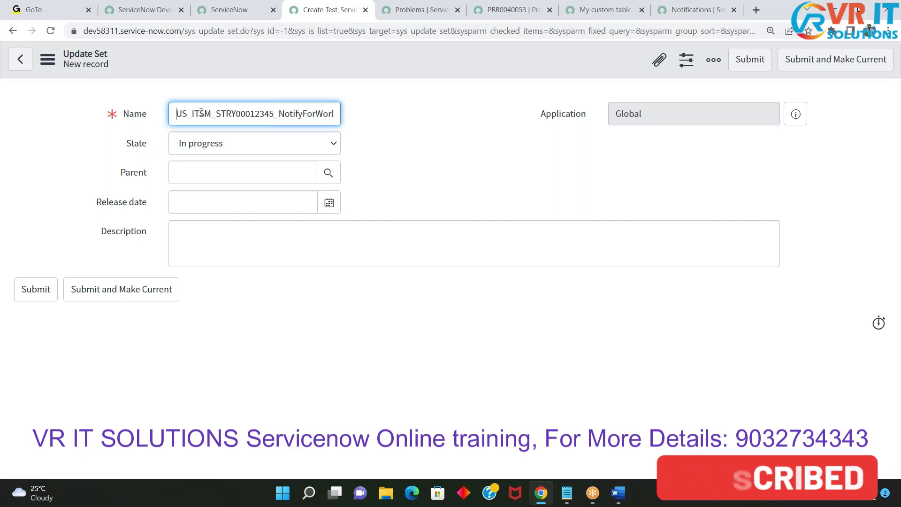
pyautogui.click(484, 167)
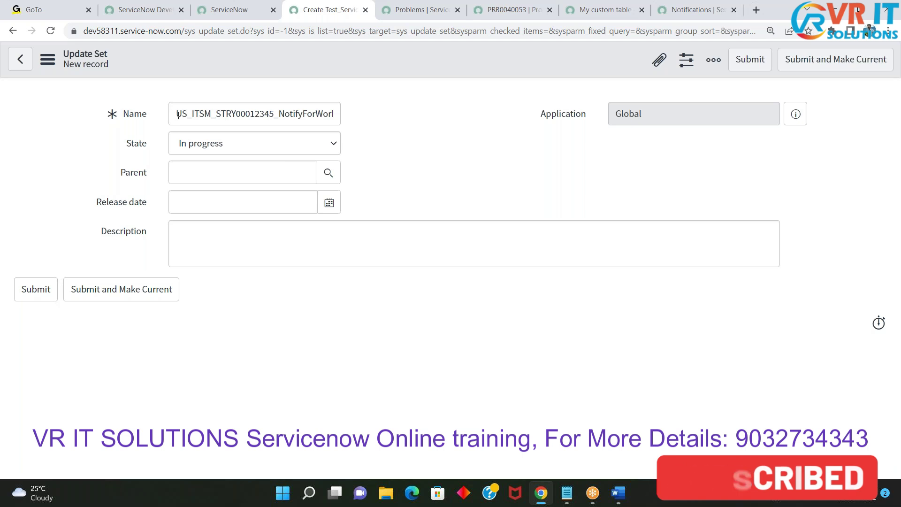
# Check the full update set name and submit the new record without making it current
pyautogui.moveTo(171, 113); pyautogui.dragTo(424, 119)
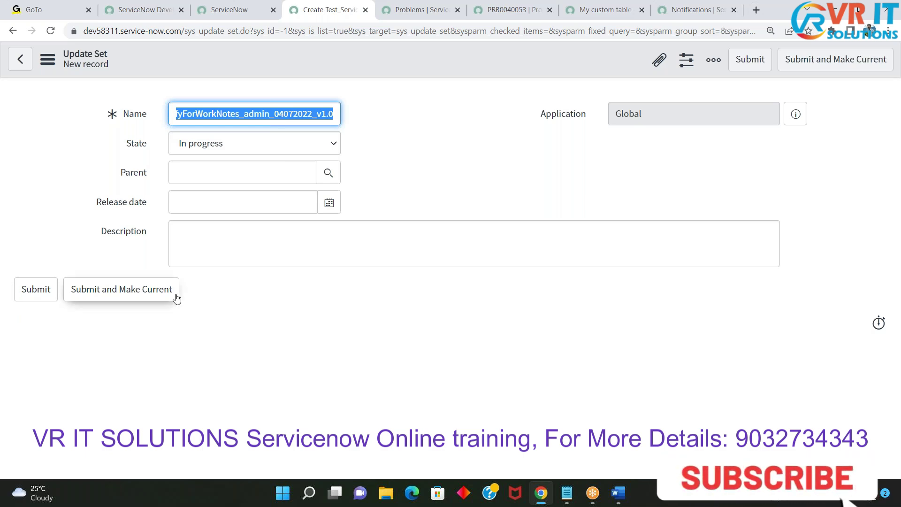
pyautogui.rightClick(359, 57)
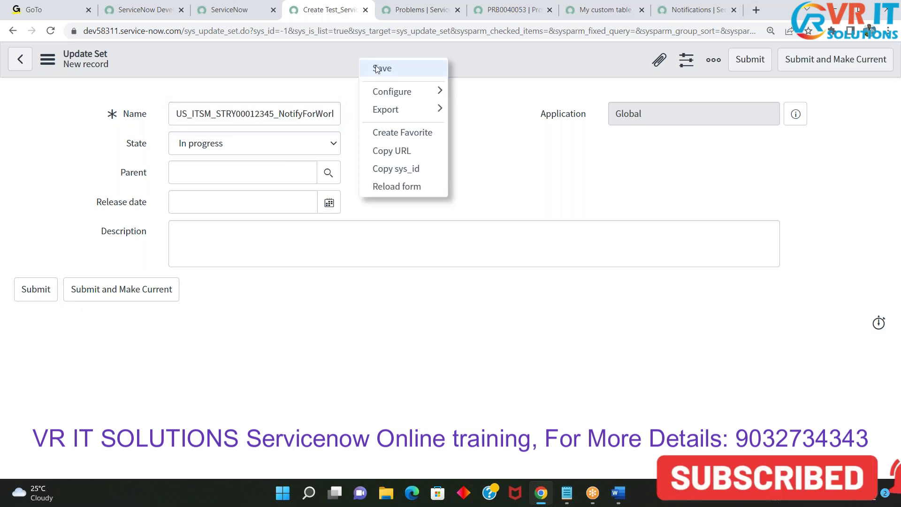
pyautogui.click(316, 59)
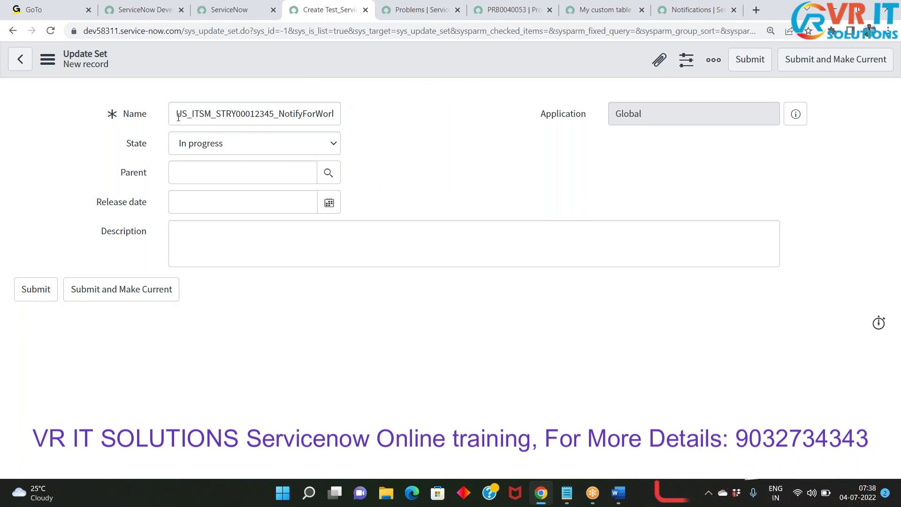
pyautogui.moveTo(178, 114); pyautogui.dragTo(446, 123)
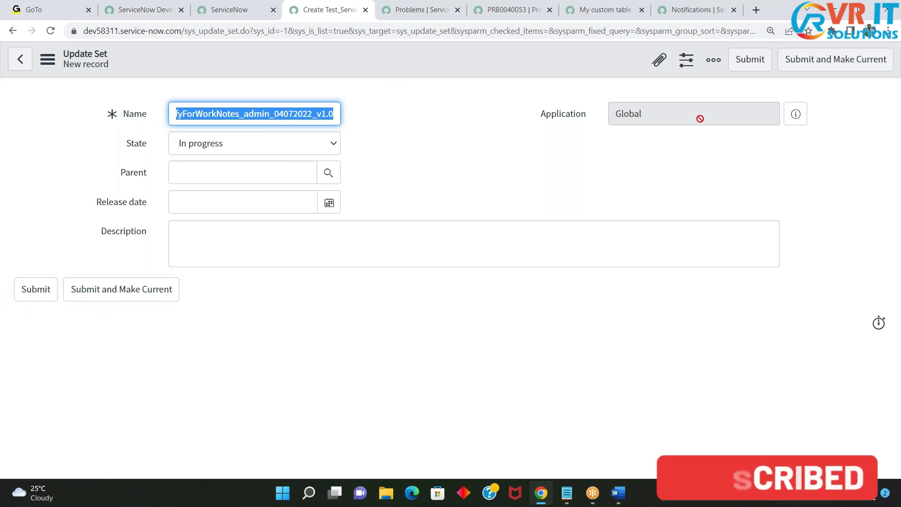
pyautogui.click(761, 68)
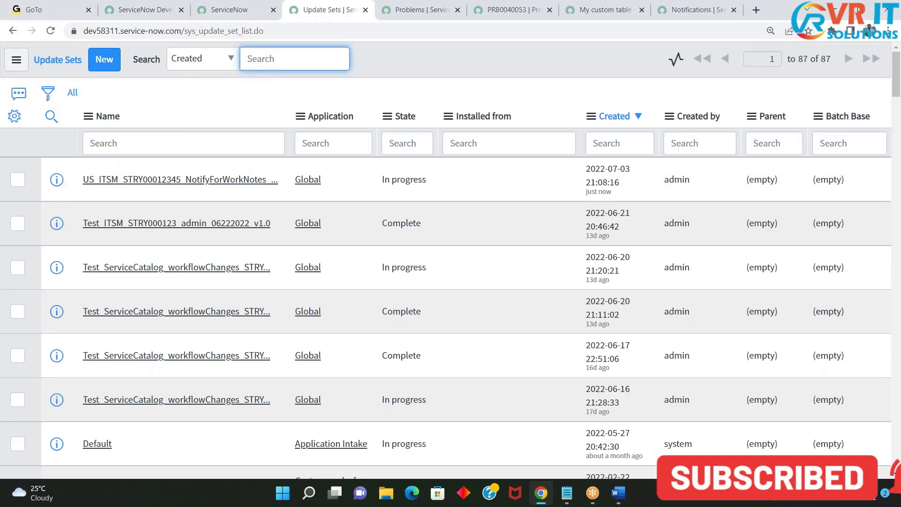
# Open the new US_ITSM_STRY00012345 update set in a separate tab, review its customer updates, and make it the current set
pyautogui.rightClick(67, 184)
pyautogui.click(108, 193)
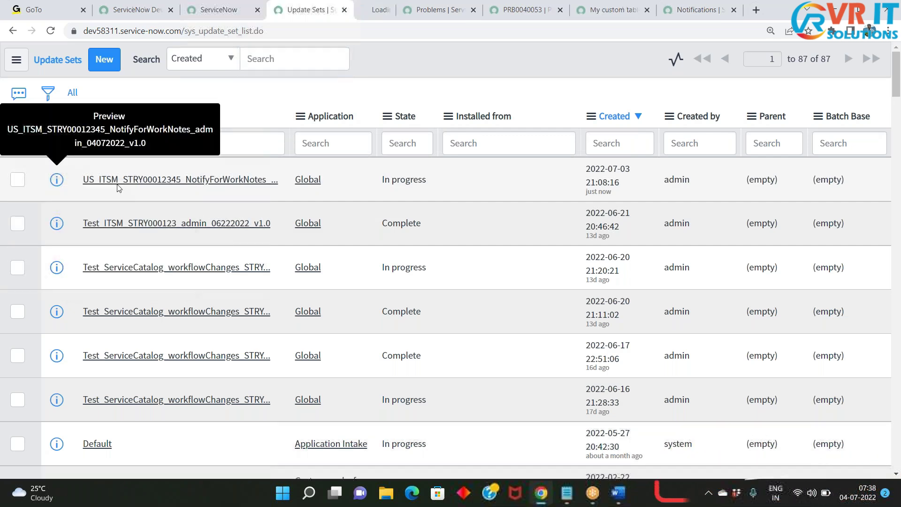
pyautogui.click(382, 11)
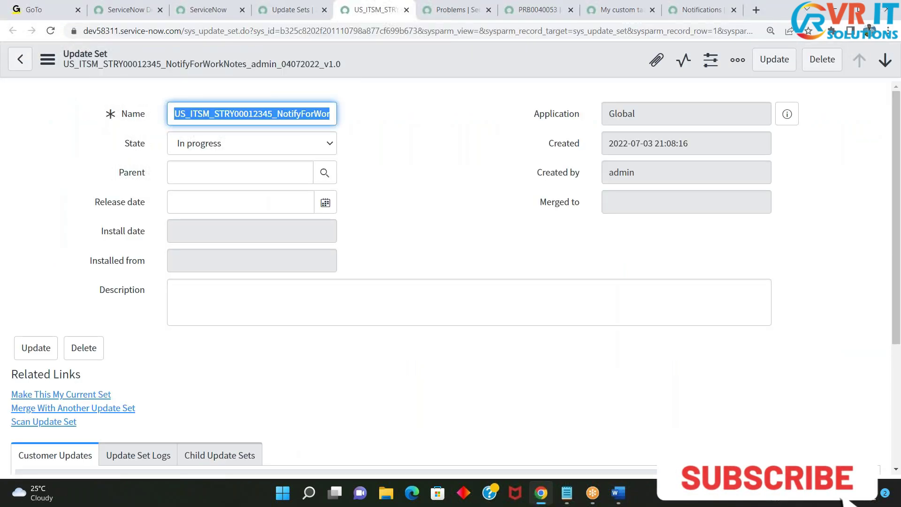
pyautogui.scroll(-3, 521, 248)
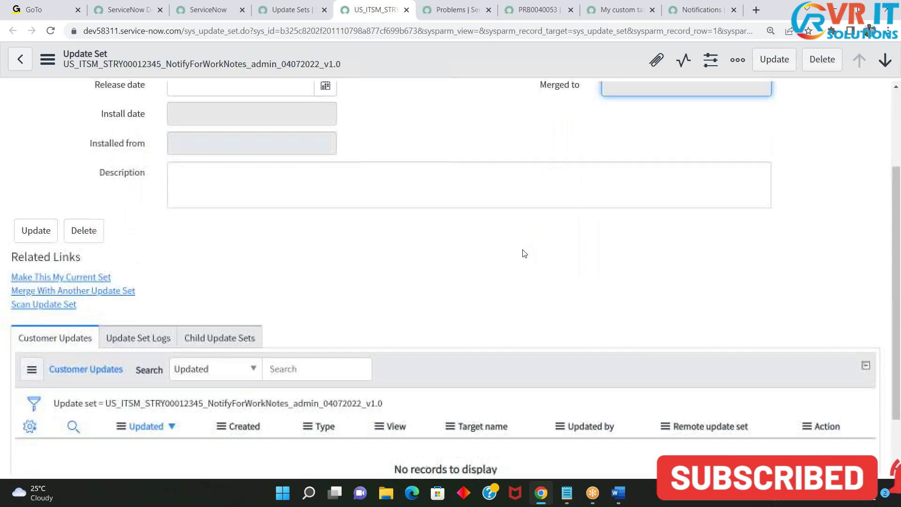
pyautogui.scroll(3, 424, 231)
pyautogui.scroll(-4, 416, 227)
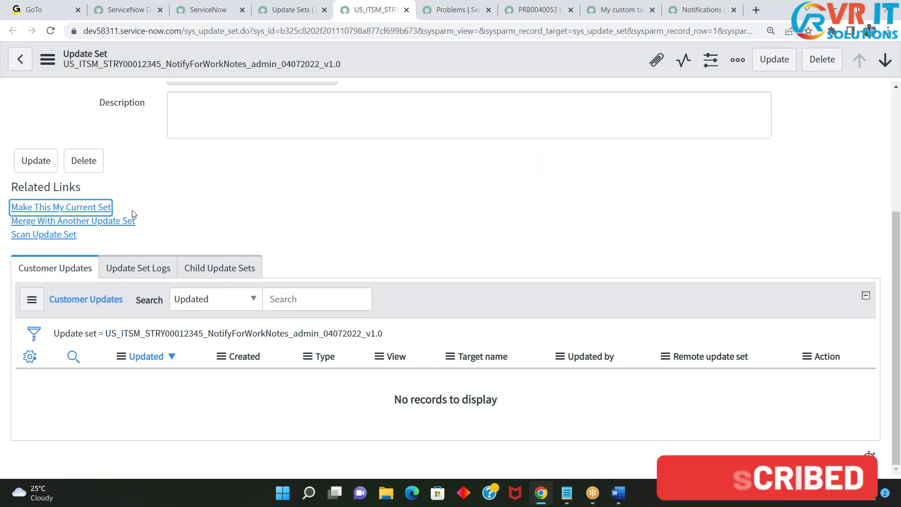
# Return to the ServiceNow home page, inspect the update set picker's list, and refresh the page to load the new current set
pyautogui.click(137, 10)
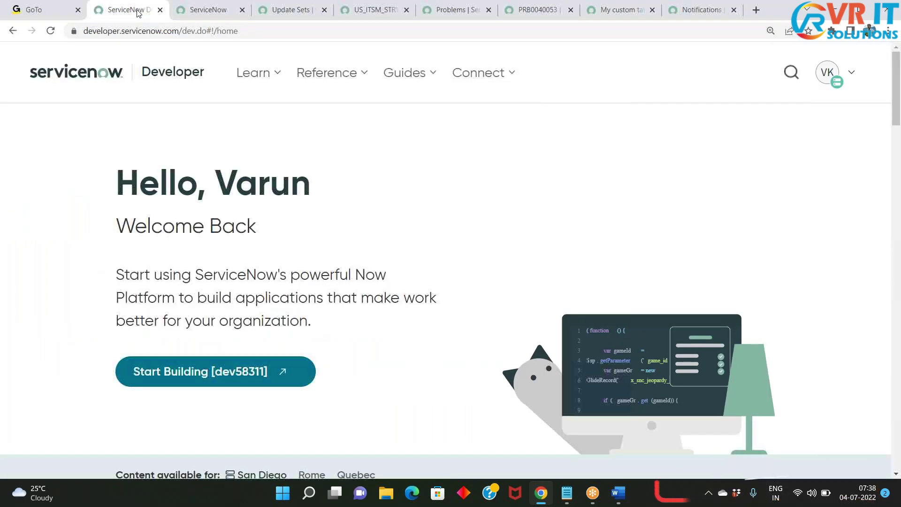
pyautogui.click(206, 10)
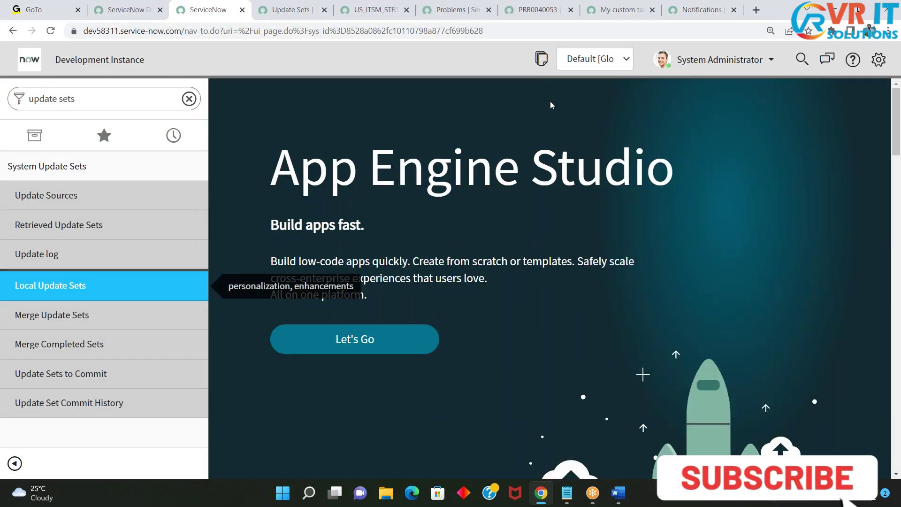
pyautogui.click(622, 62)
pyautogui.click(593, 69)
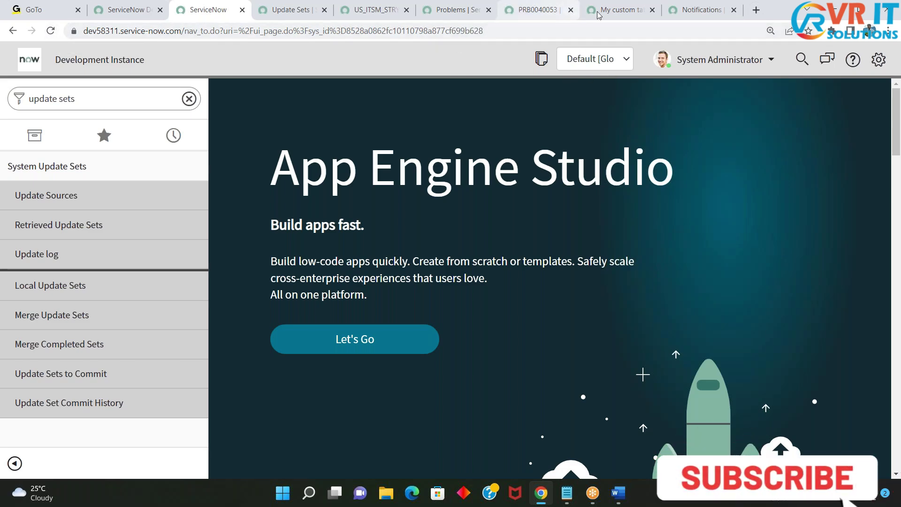
pyautogui.click(377, 8)
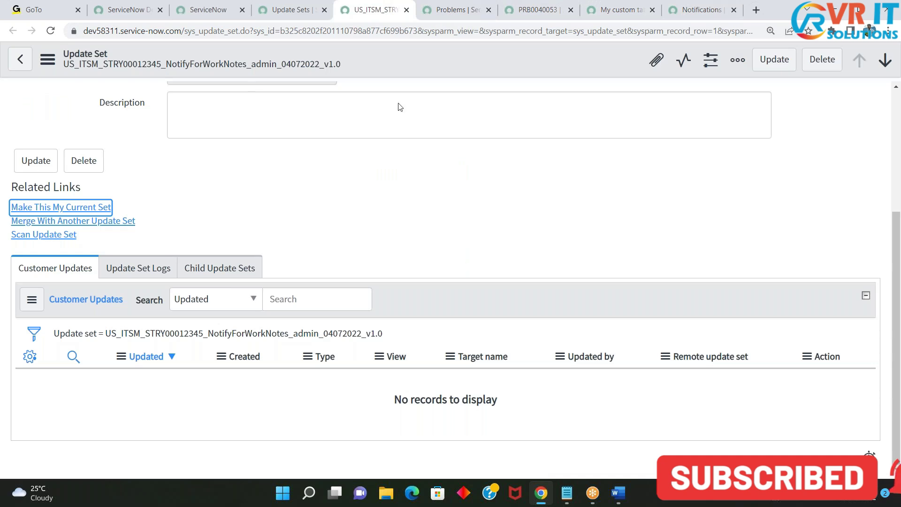
pyautogui.click(127, 9)
pyautogui.click(207, 9)
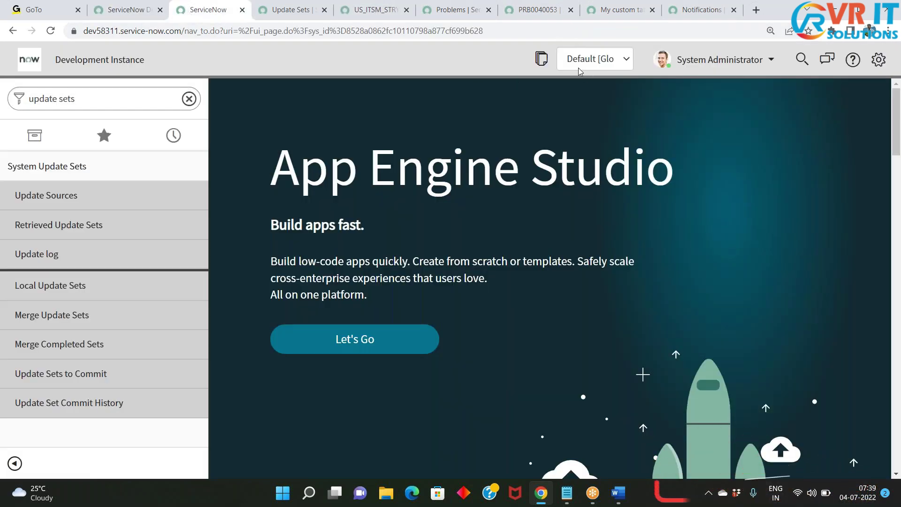
pyautogui.click(624, 59)
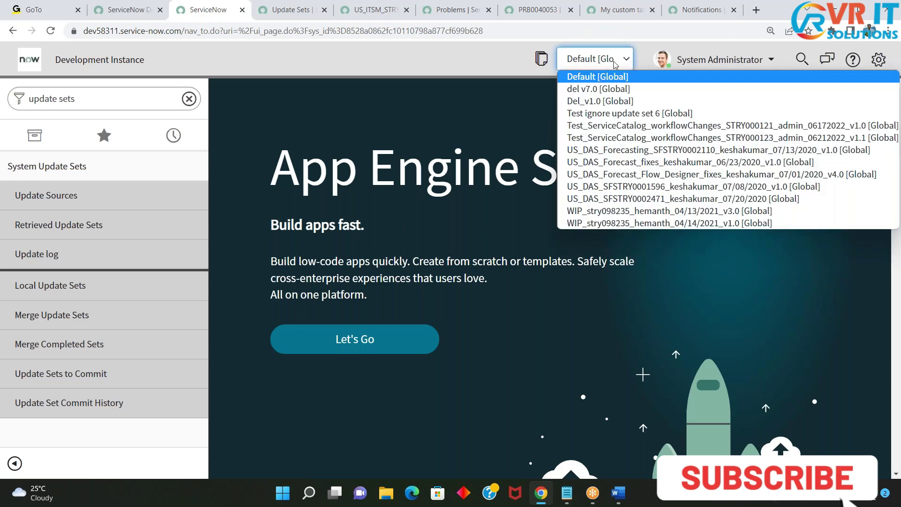
pyautogui.click(469, 65)
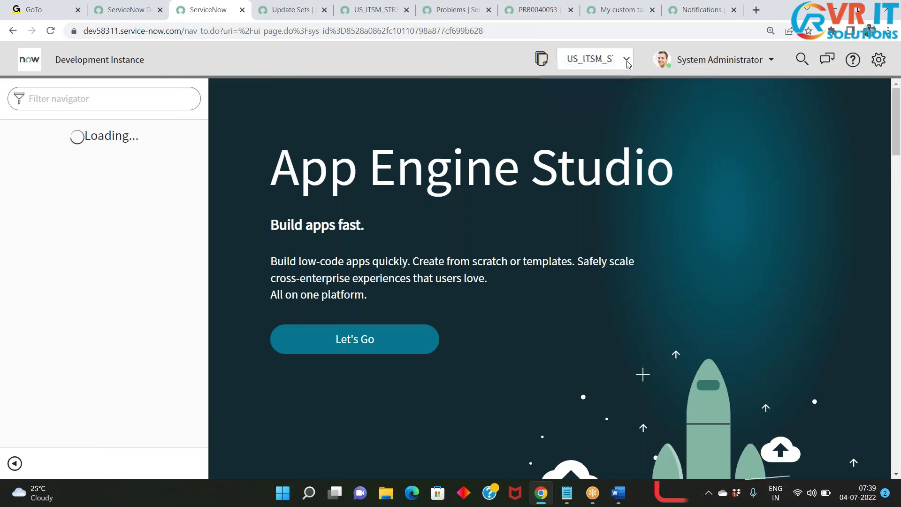
# Compare the new update set's full name on its record with the selected entry in the home page's update set picker
pyautogui.click(358, 15)
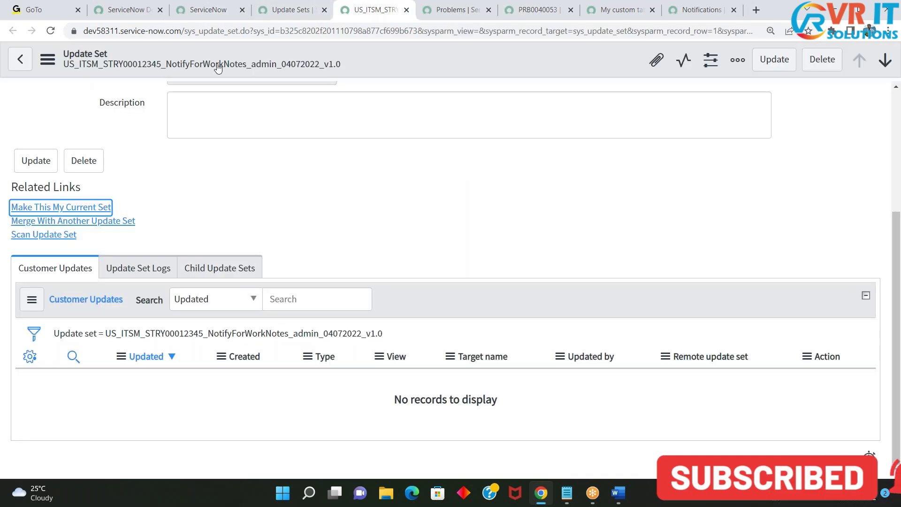
pyautogui.click(207, 10)
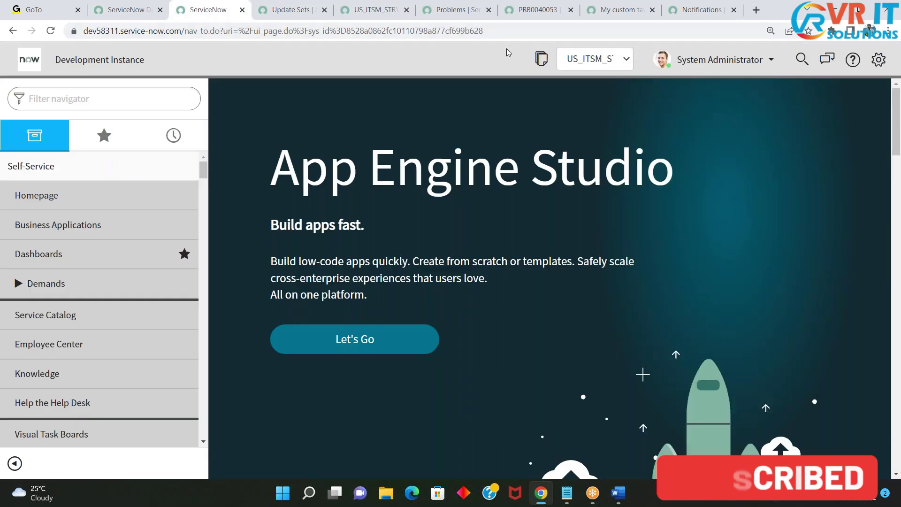
pyautogui.click(625, 58)
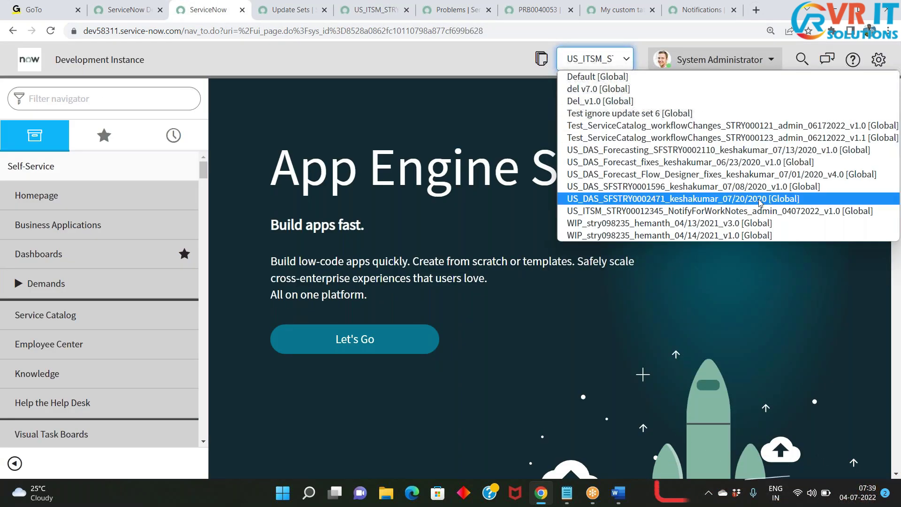
pyautogui.click(381, 190)
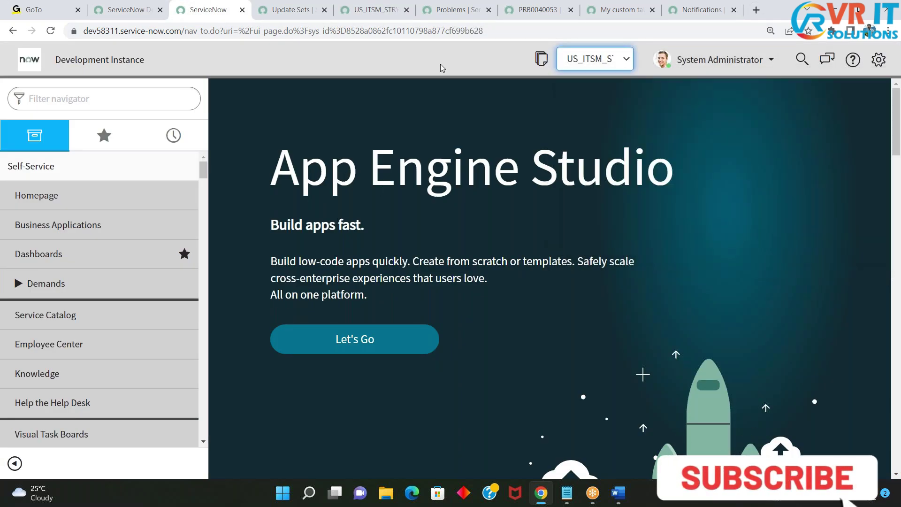
pyautogui.click(617, 59)
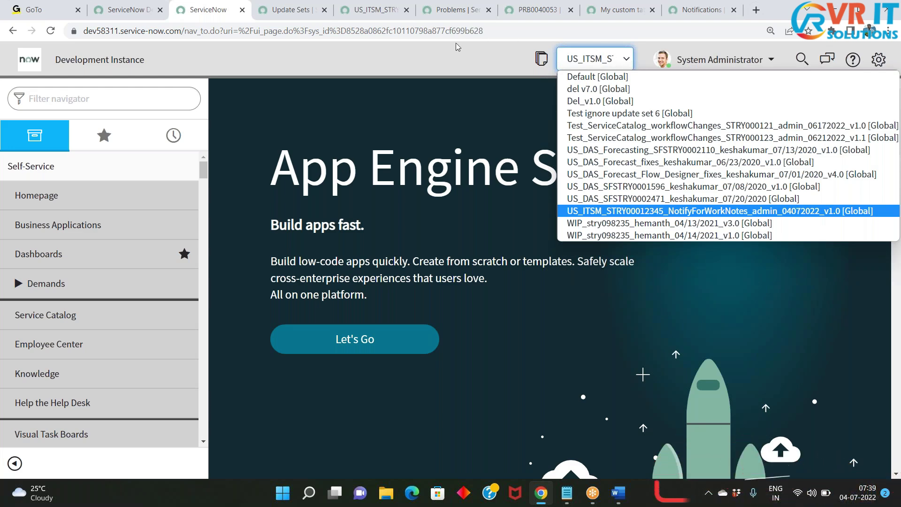
pyautogui.click(441, 49)
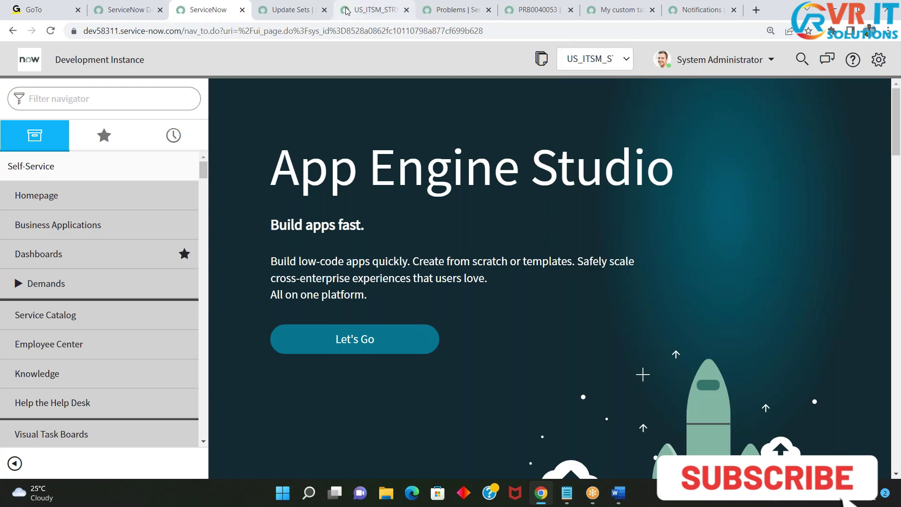
# Review the new record's option for making it the current set, and glance at the Update Sets list
pyautogui.click(352, 13)
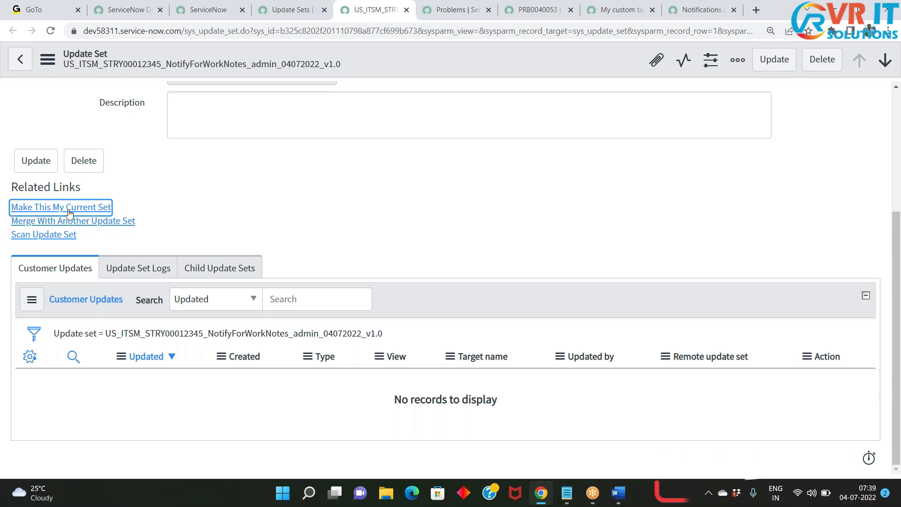
pyautogui.click(300, 11)
pyautogui.click(355, 13)
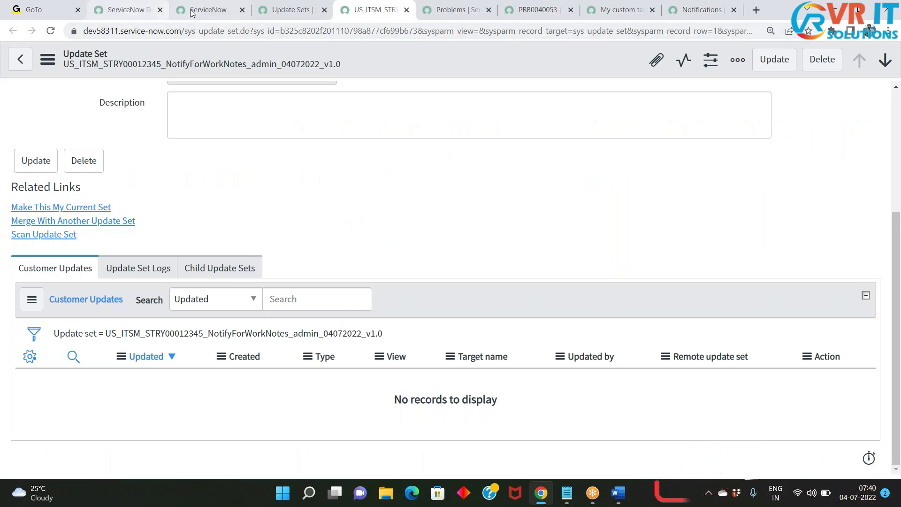
# Open the current update set's record directly from the home page header and look over its fields and related links
pyautogui.click(206, 10)
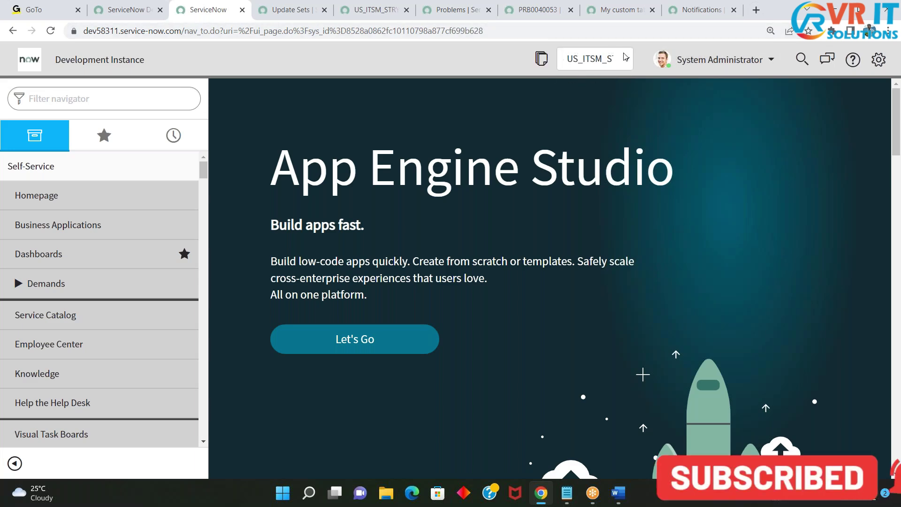
pyautogui.click(542, 62)
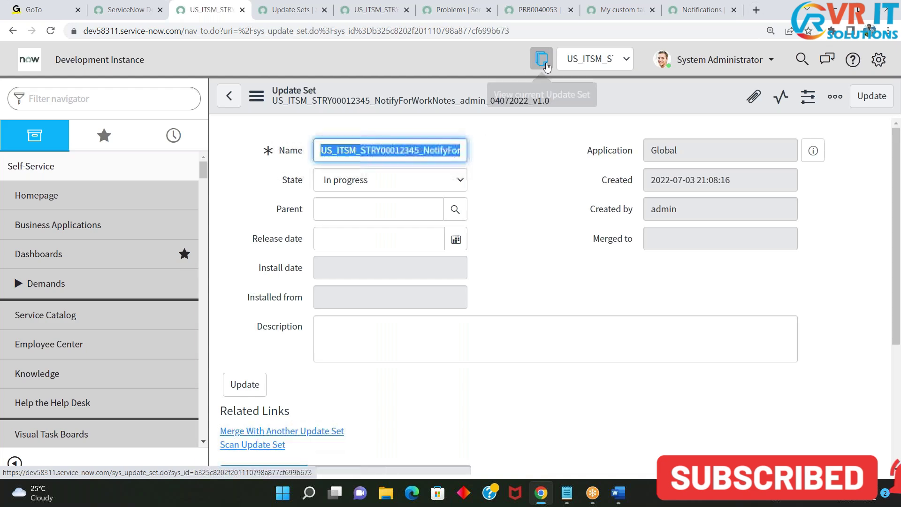
pyautogui.scroll(-5, 517, 240)
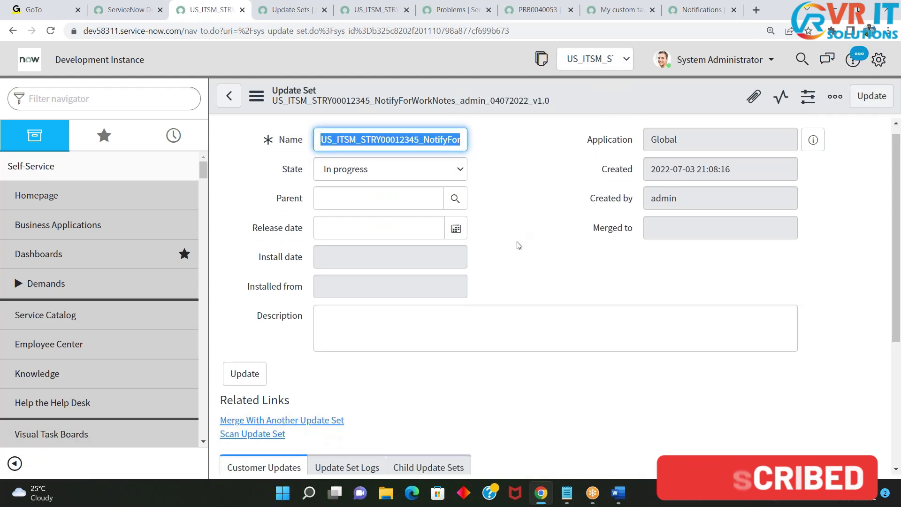
pyautogui.scroll(5, 468, 266)
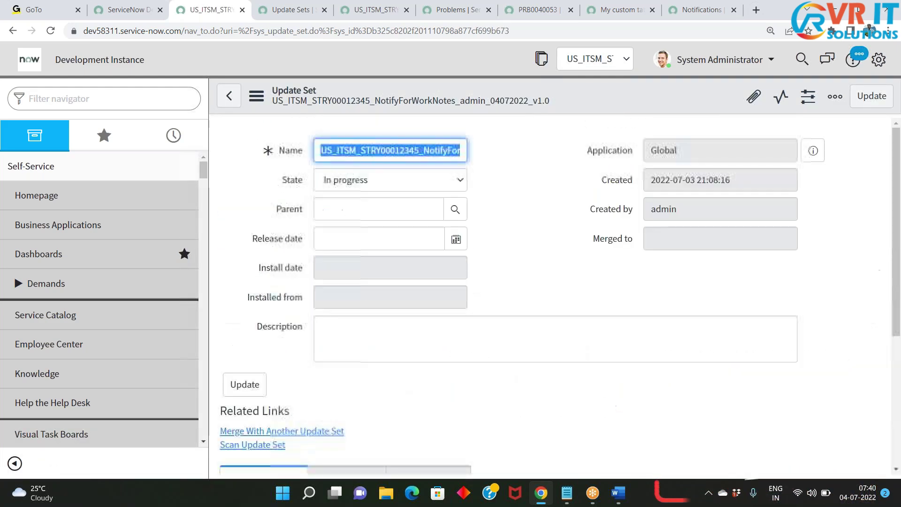
pyautogui.scroll(-5, 517, 322)
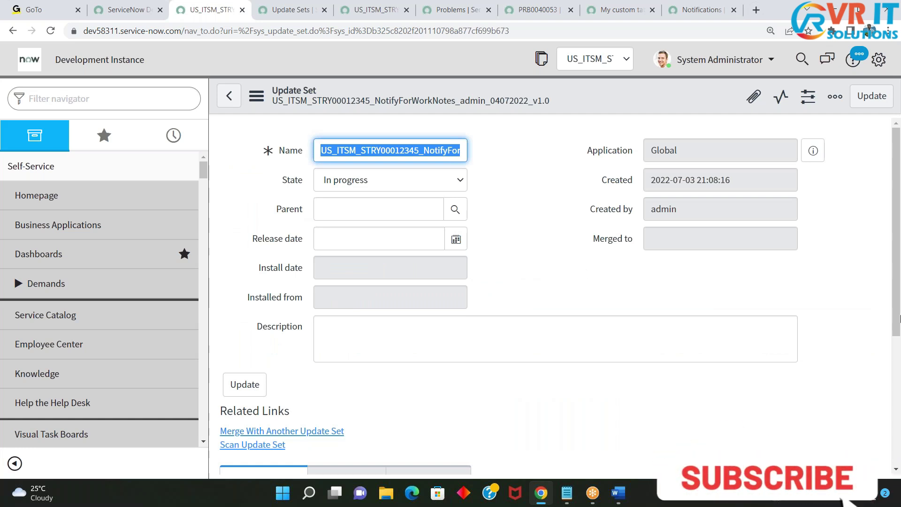
pyautogui.click(570, 268)
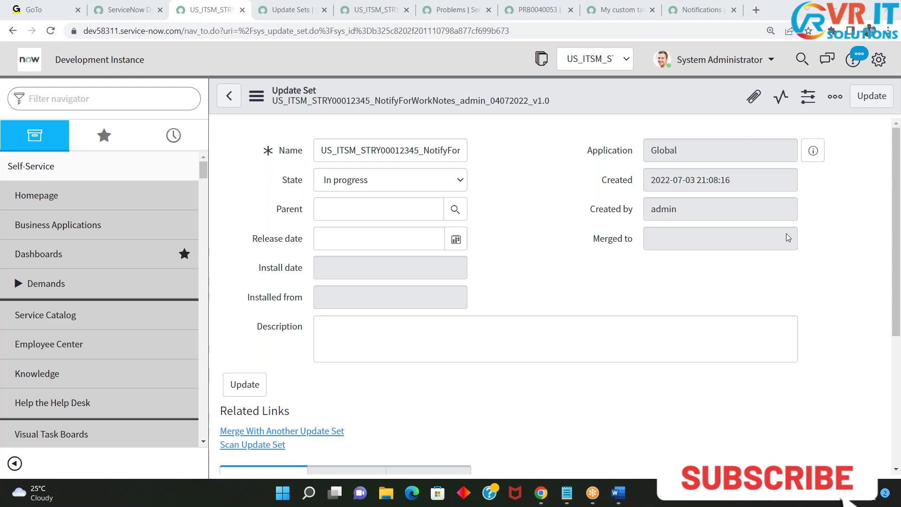
# Check the update set's Customer Updates list, and highlight the work notes notification and Assignment group requirement in the Notepad notes
pyautogui.scroll(-5, 412, 288)
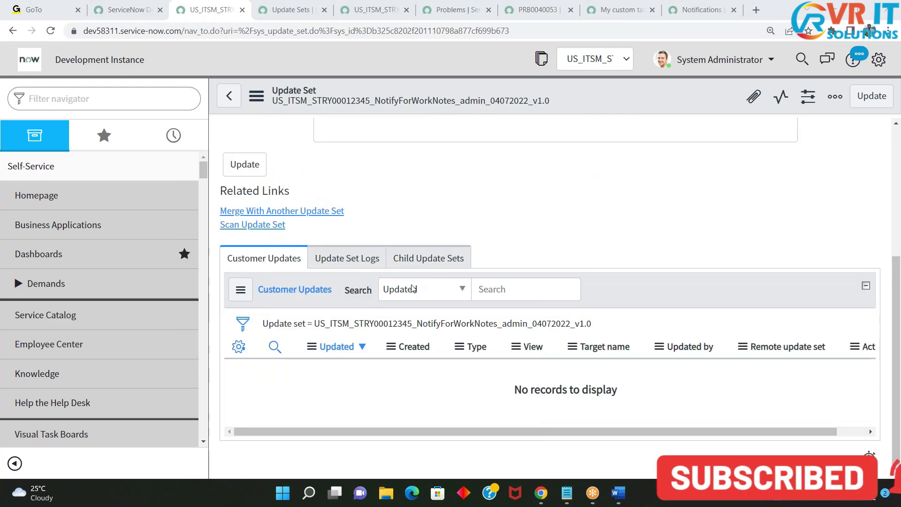
pyautogui.click(567, 493)
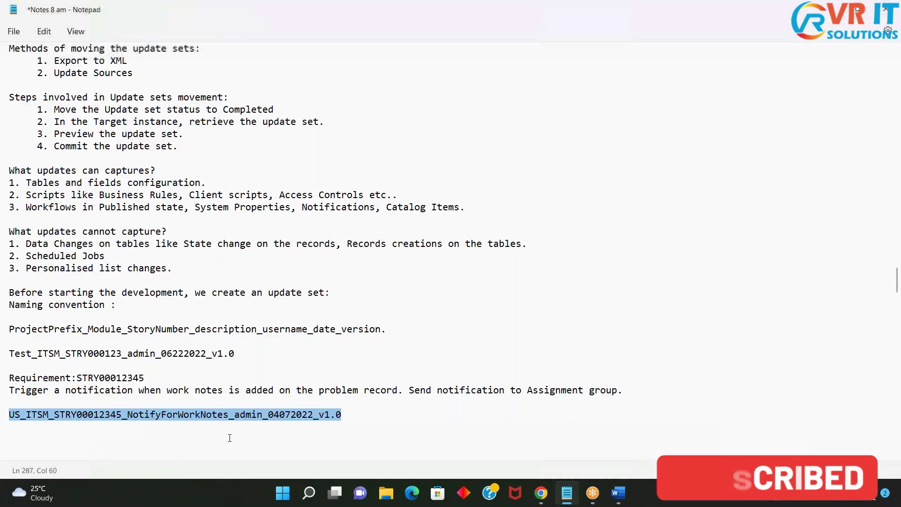
pyautogui.click(39, 388)
pyautogui.moveTo(11, 390); pyautogui.dragTo(432, 393)
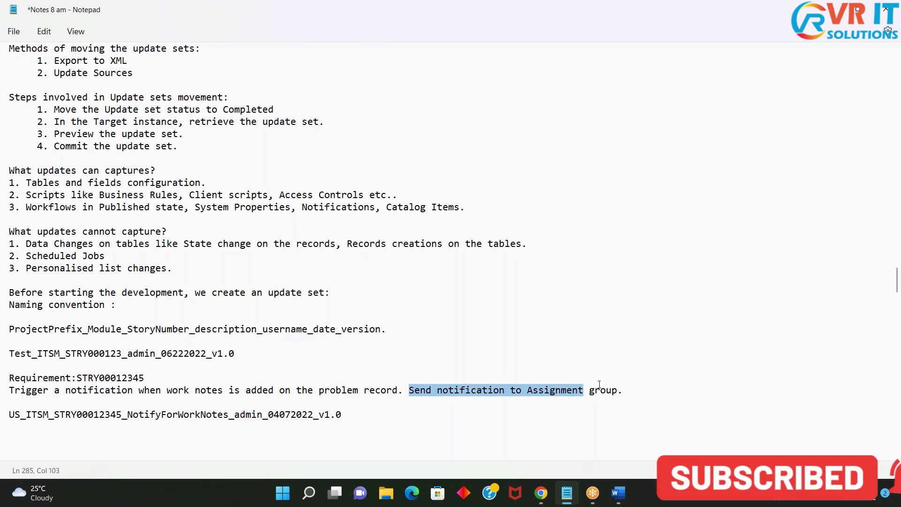
pyautogui.moveTo(599, 385); pyautogui.dragTo(633, 386)
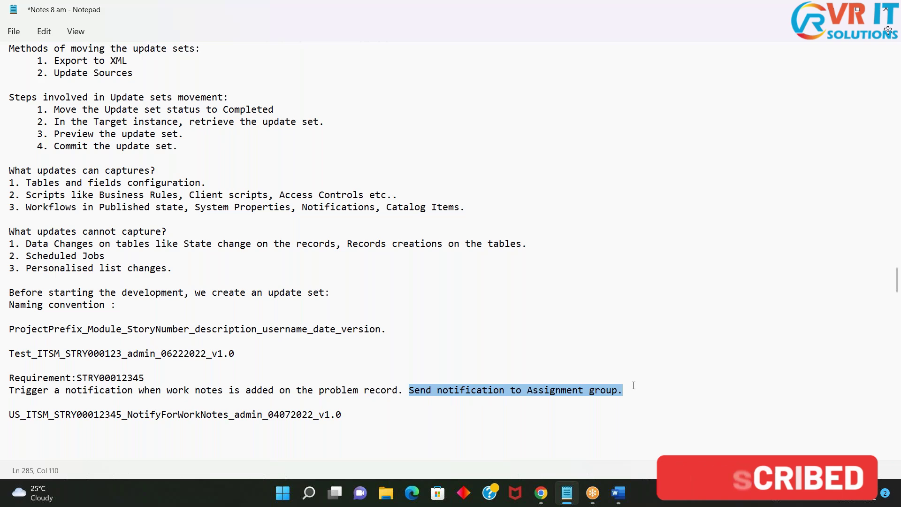
pyautogui.hotkey('alt', 'Tab')
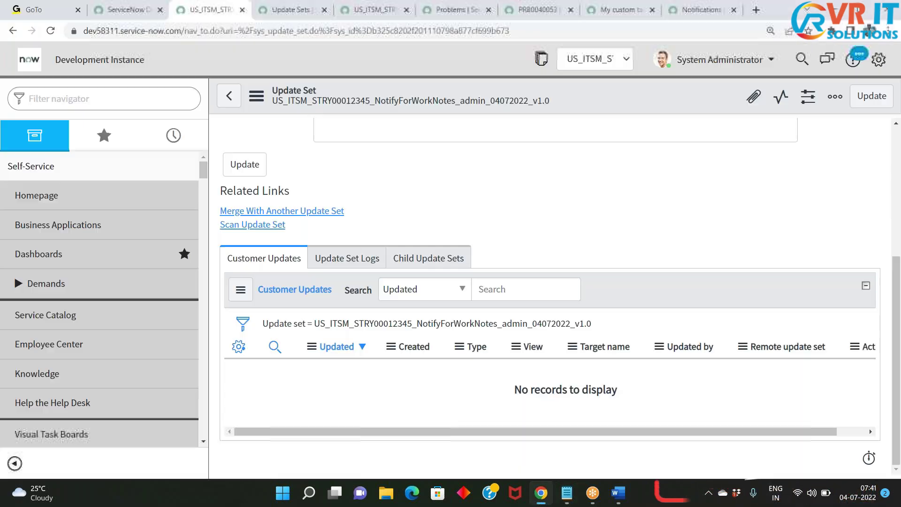
# Reread the requirement in Notepad, highlighting the word "problem", and return to the update set record in the browser
pyautogui.hotkey('alt', 'Tab')
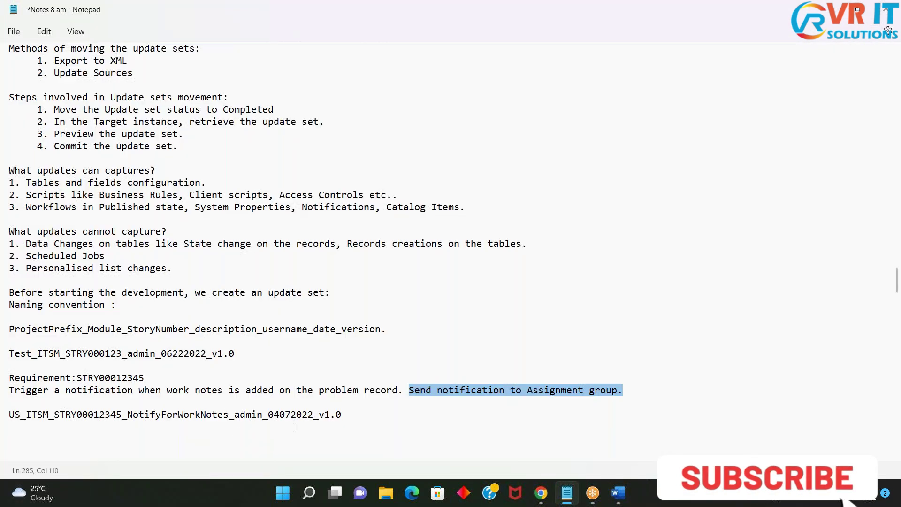
pyautogui.click(322, 390)
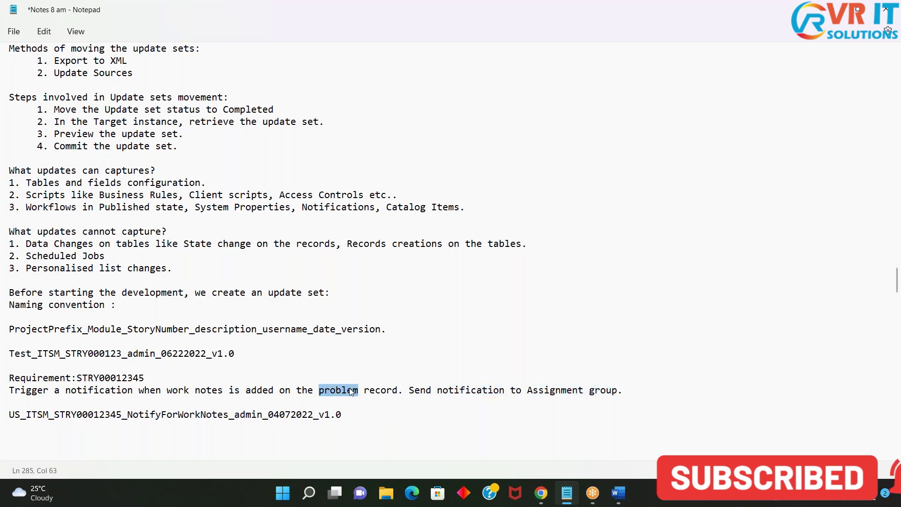
pyautogui.hotkey('alt', 'Tab')
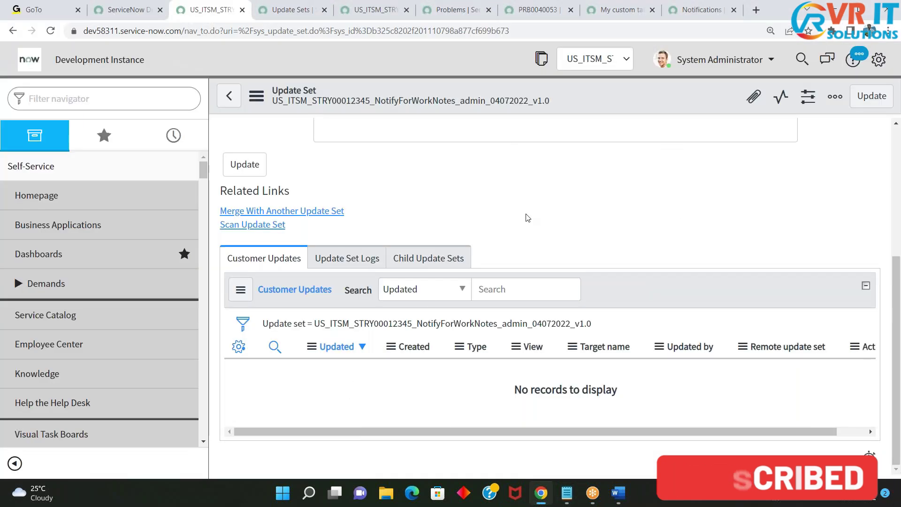
pyautogui.hotkey('alt', 'Tab')
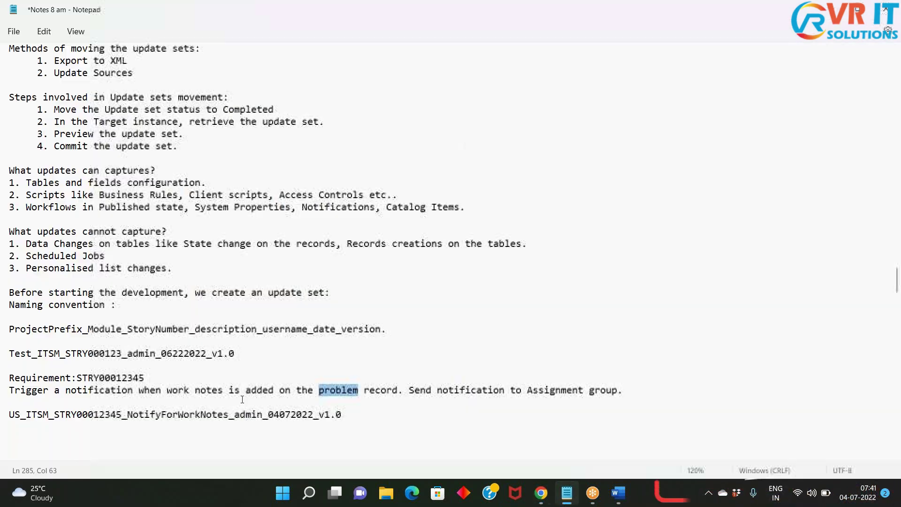
pyautogui.hotkey('alt', 'Tab')
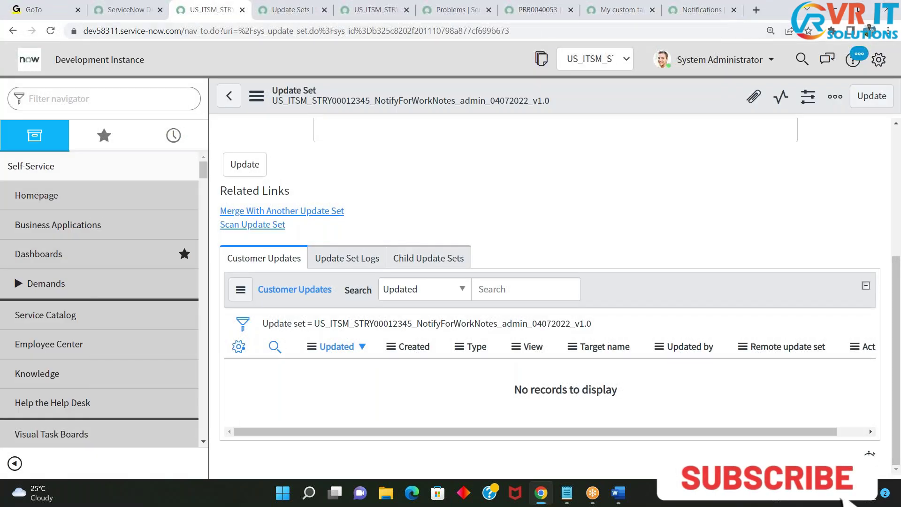
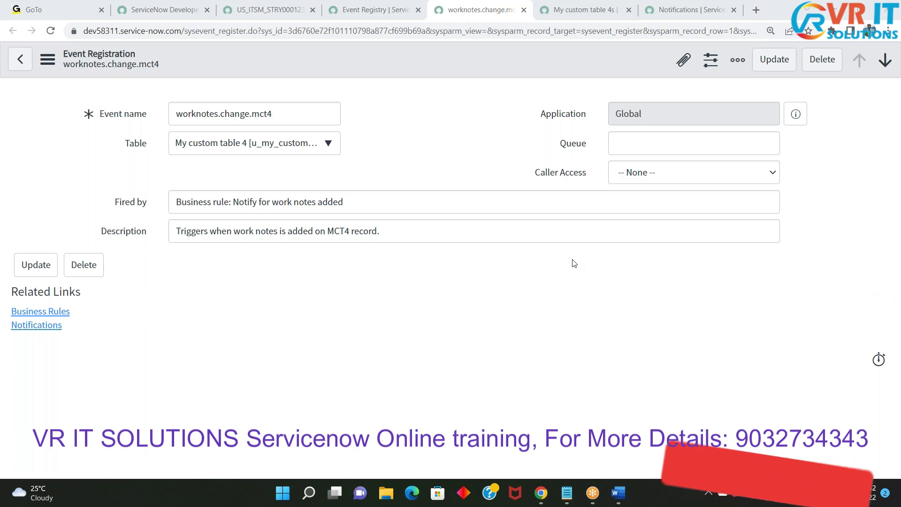
# Copy the existing event name worknotes.change.mct4 and start a new Event Registration record from the Event Registry
pyautogui.tripleClick(224, 113)
pyautogui.hotkey('ctrl', 'c')
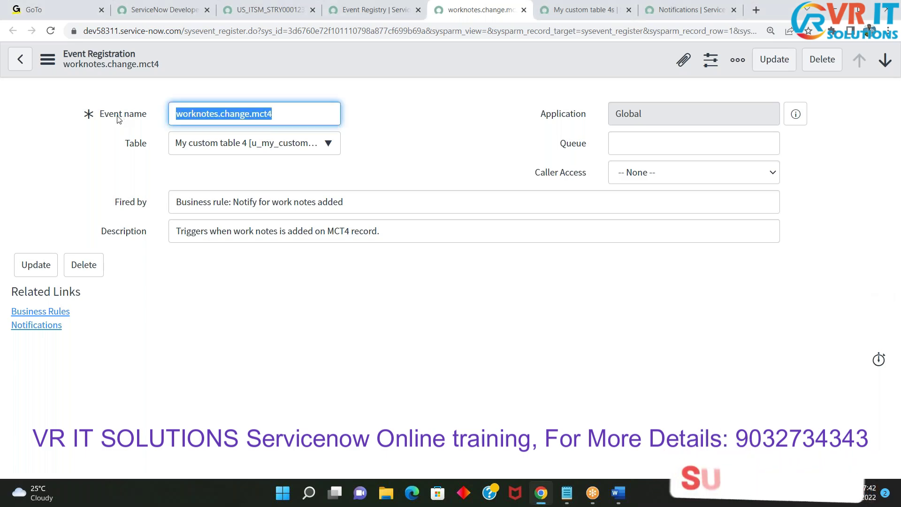
pyautogui.click(374, 16)
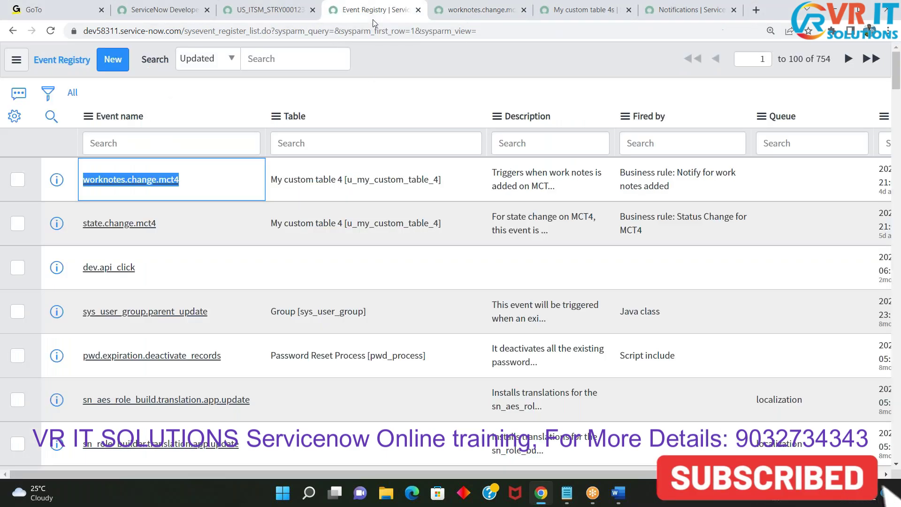
pyautogui.click(112, 60)
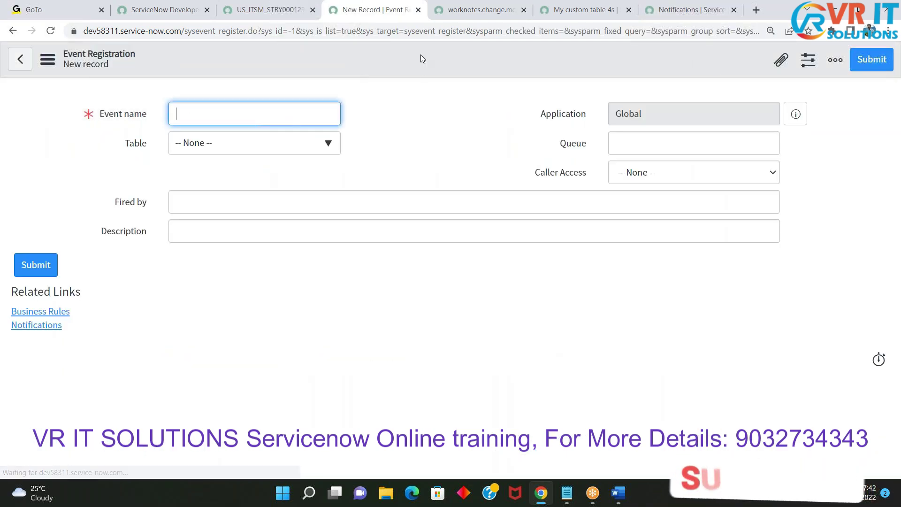
pyautogui.click(474, 9)
pyautogui.moveTo(290, 112); pyautogui.dragTo(146, 111)
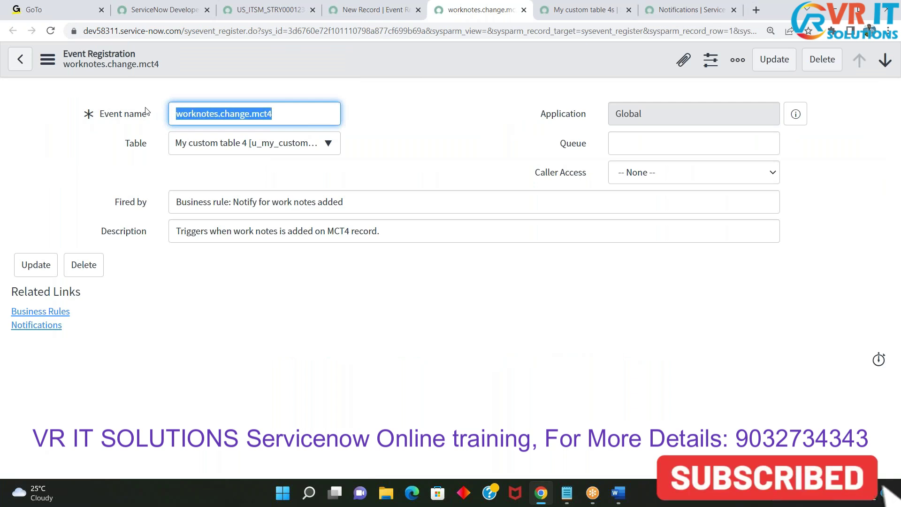
# Name the new event worknotes.change.problem, adapting the copied name of the existing event
pyautogui.click(325, 14)
pyautogui.click(242, 108)
pyautogui.hotkey('ctrl', 'v')
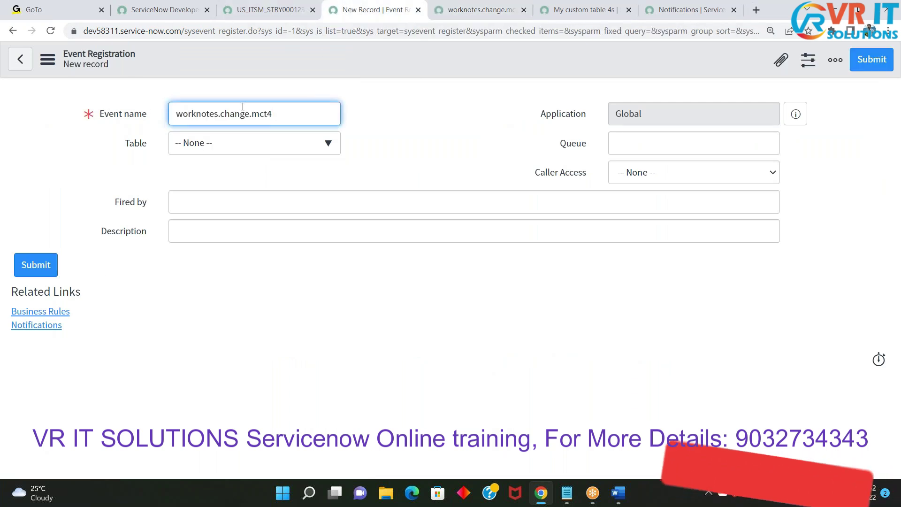
pyautogui.press('BackSpace')
pyautogui.press('BackSpace')
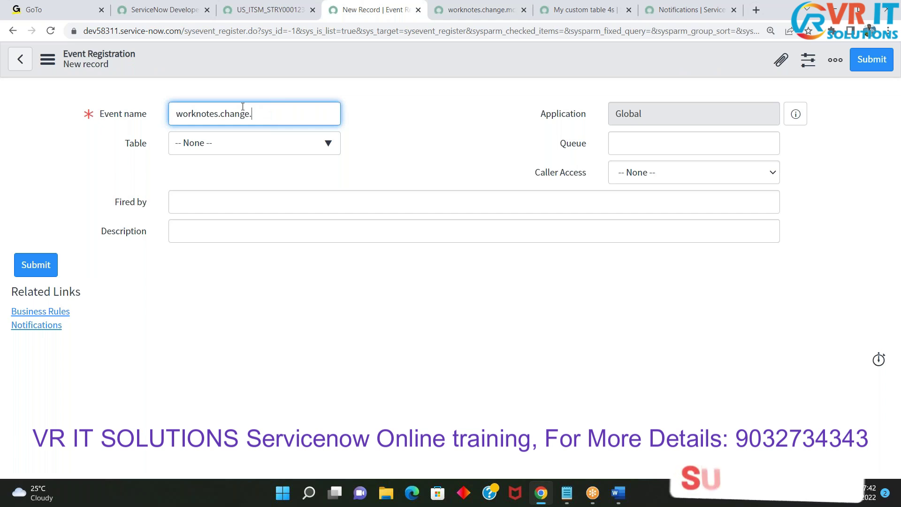
pyautogui.write('problem')
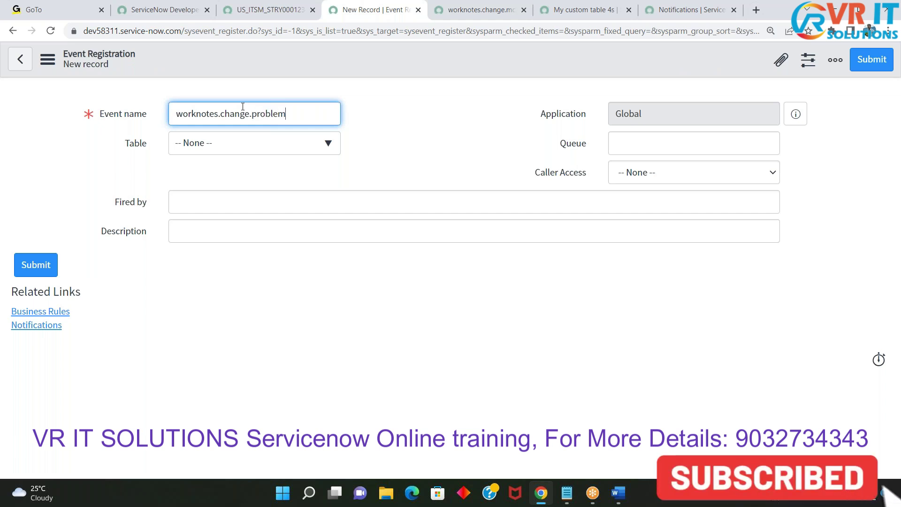
pyautogui.click(372, 138)
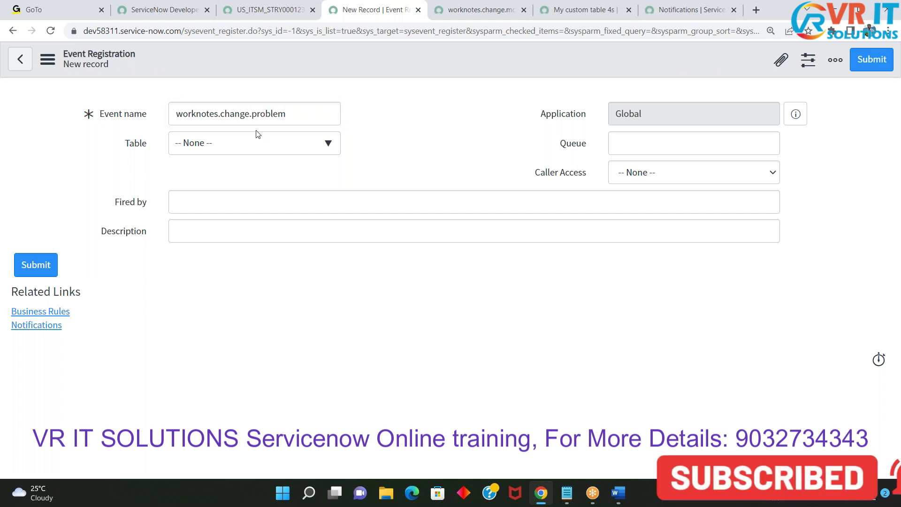
pyautogui.moveTo(297, 111); pyautogui.dragTo(174, 113)
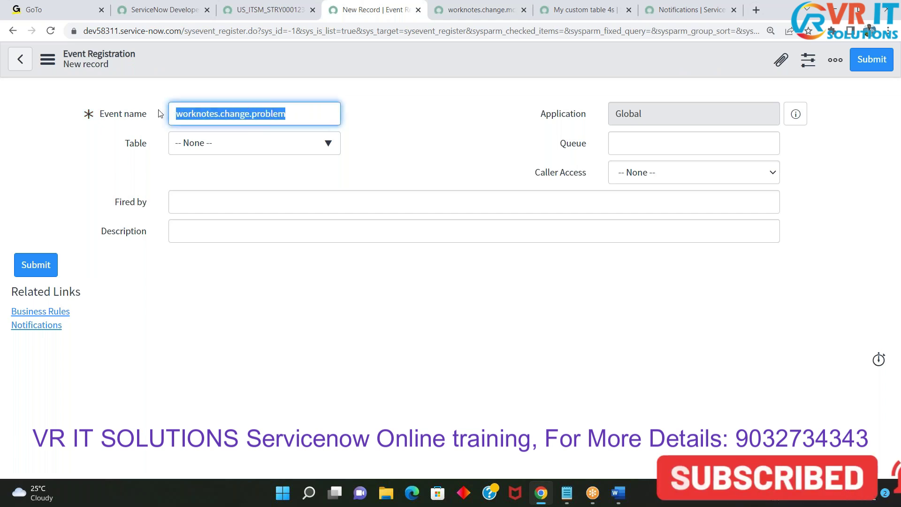
# Set the event's table to Problem [problem] and save the registration while staying on the record
pyautogui.click(245, 149)
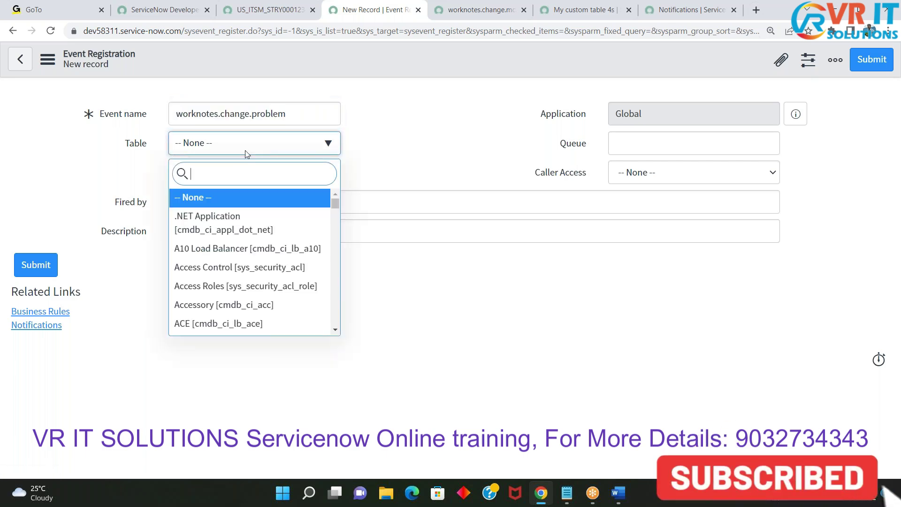
pyautogui.write('problem')
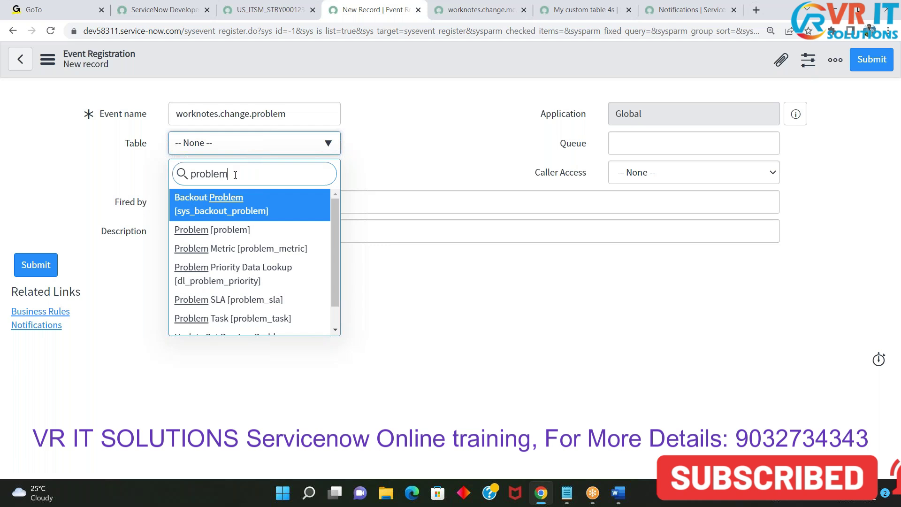
pyautogui.click(230, 233)
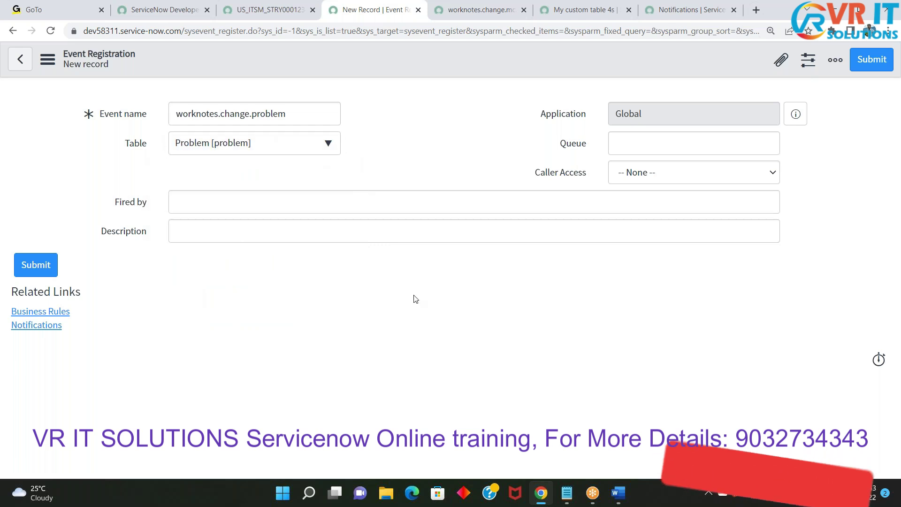
pyautogui.click(430, 203)
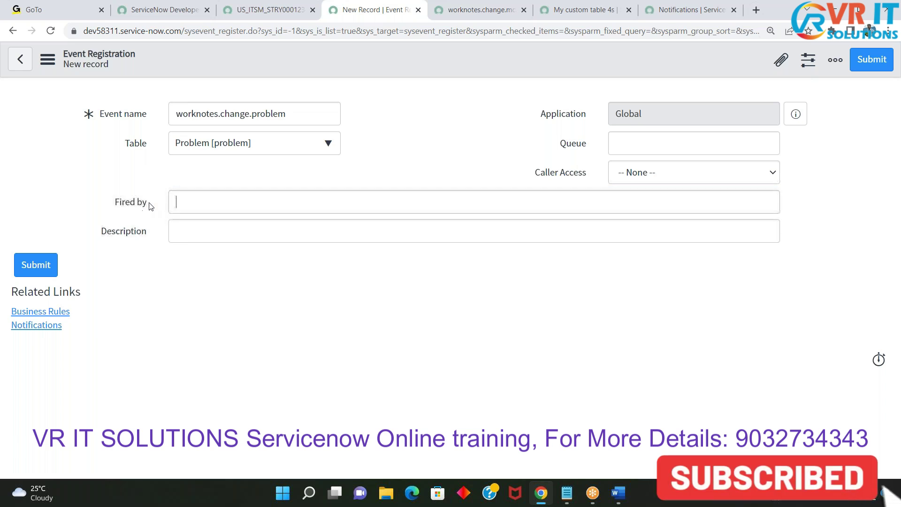
pyautogui.click(453, 94)
pyautogui.rightClick(450, 67)
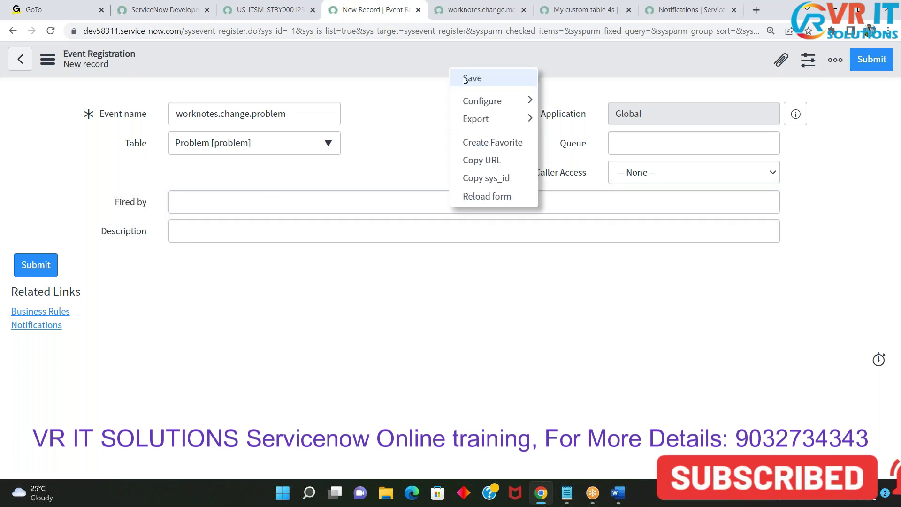
pyautogui.click(464, 79)
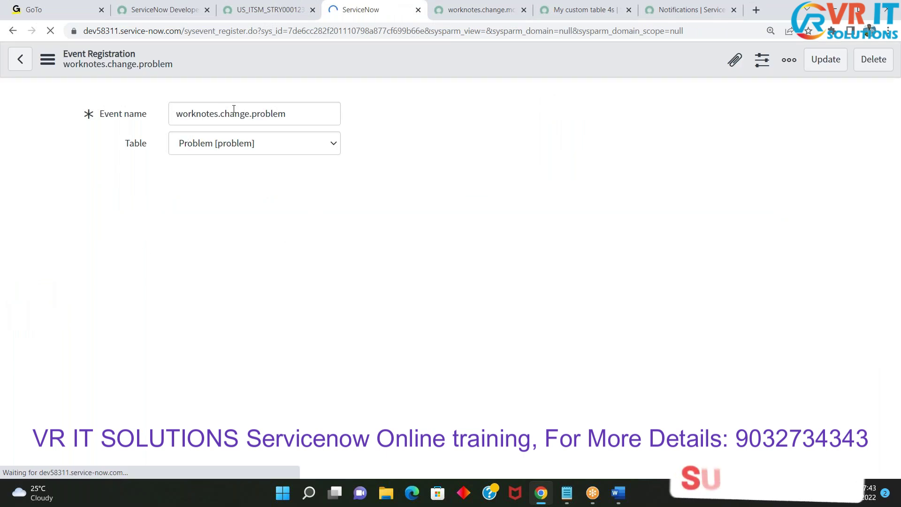
# Inspect the update set's Customer Updates for the type and target name of the newly saved event registration
pyautogui.doubleClick(285, 115)
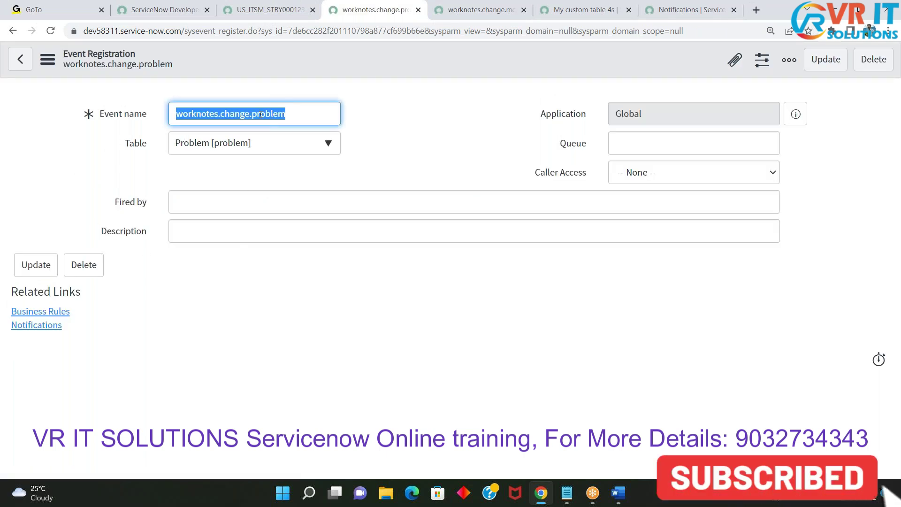
pyautogui.click(262, 16)
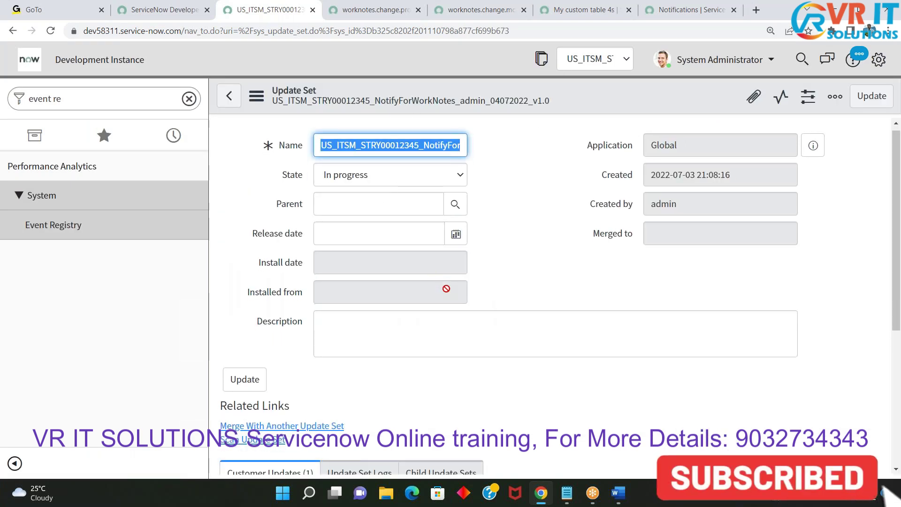
pyautogui.scroll(-5, 445, 286)
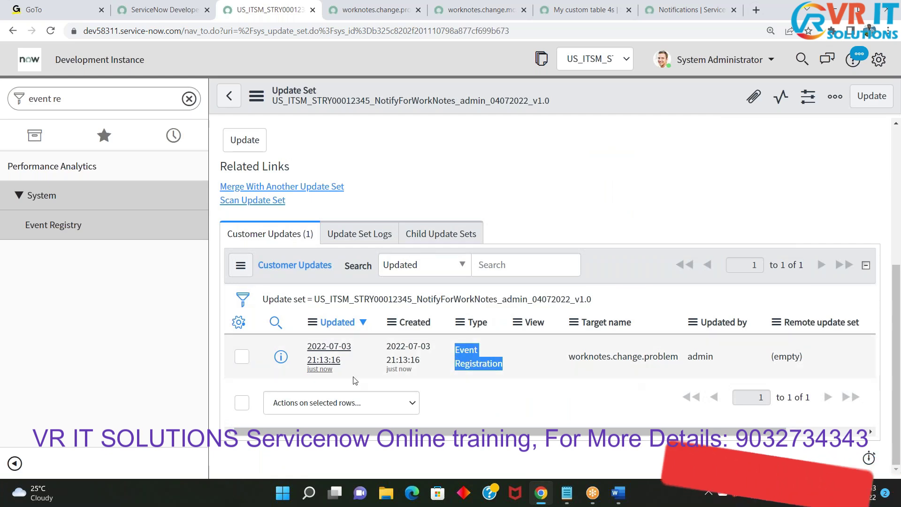
pyautogui.moveTo(678, 357); pyautogui.dragTo(568, 359)
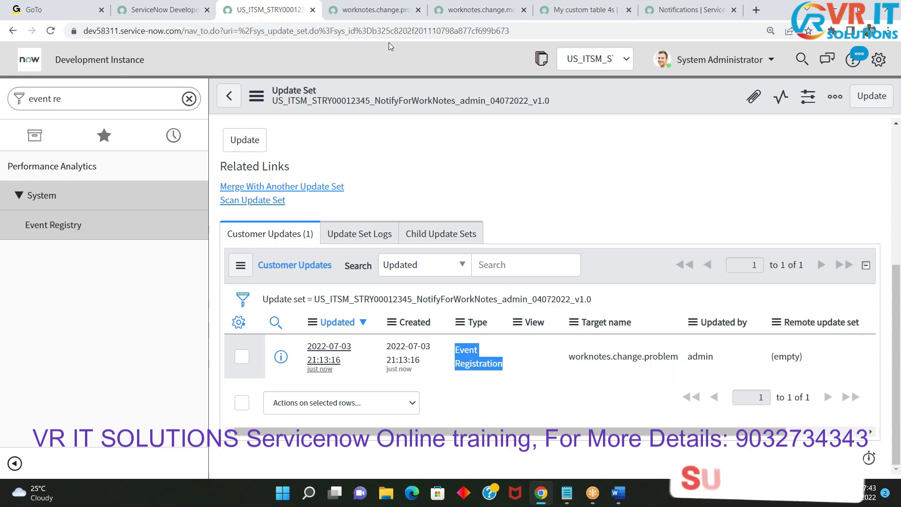
# Highlight the notes' step on calling the event in the Business Rule using gs.eventQueue(), and return to the update set record
pyautogui.click(386, 12)
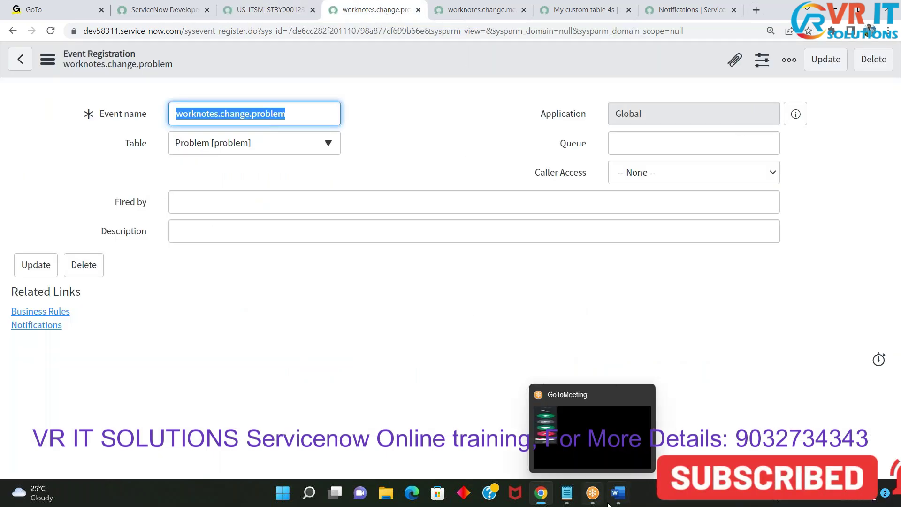
pyautogui.click(566, 493)
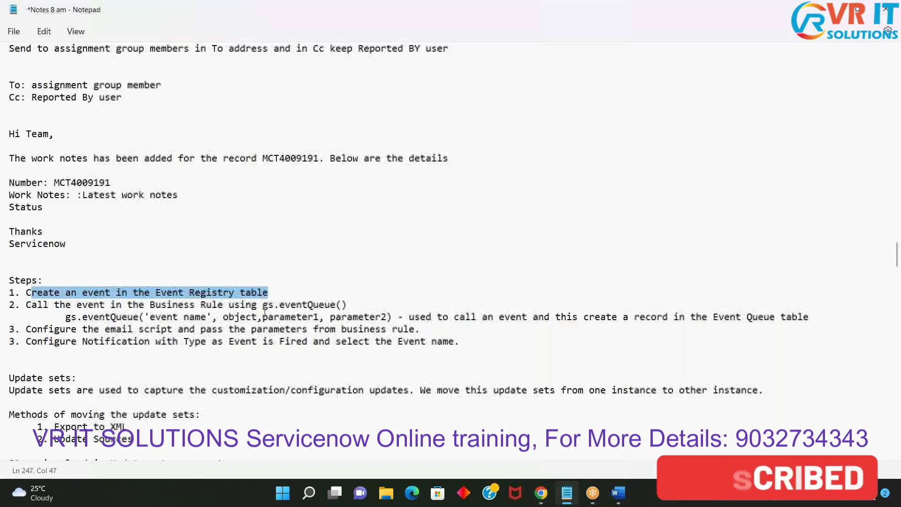
pyautogui.click(26, 304)
pyautogui.moveTo(210, 311); pyautogui.dragTo(347, 305)
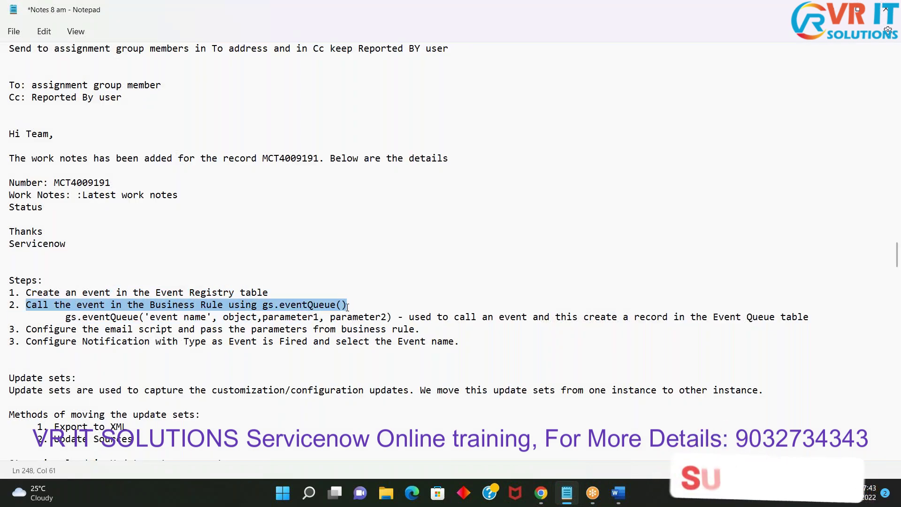
pyautogui.click(549, 498)
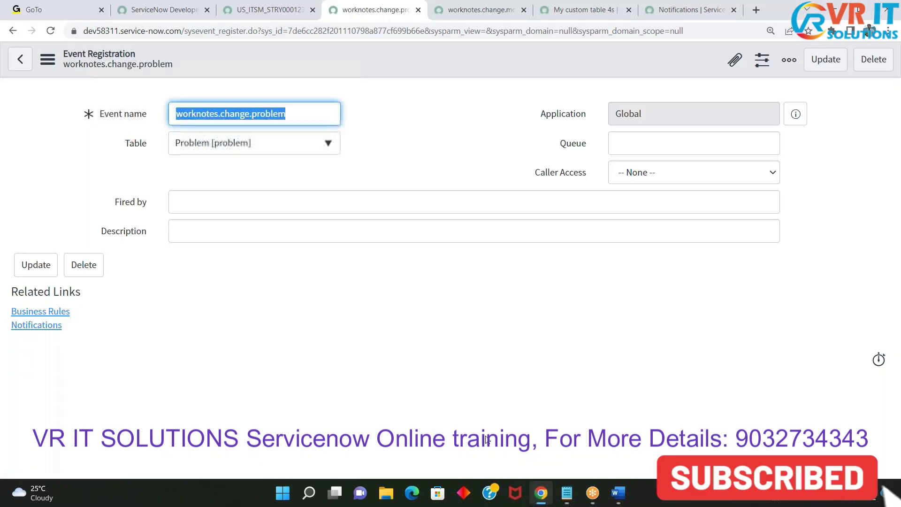
pyautogui.click(164, 10)
pyautogui.click(265, 9)
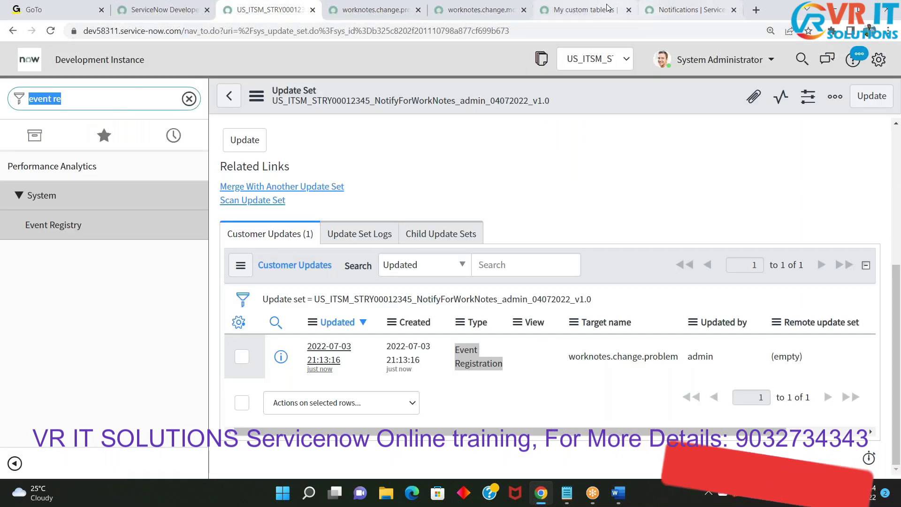
# List the business rules configured for the table My custom table 4
pyautogui.click(582, 9)
pyautogui.click(88, 116)
pyautogui.moveTo(172, 270)
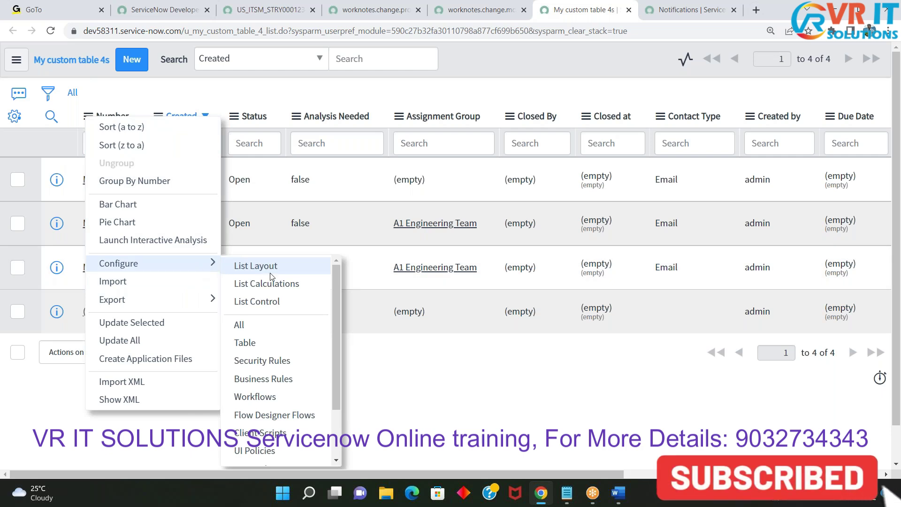
pyautogui.click(284, 381)
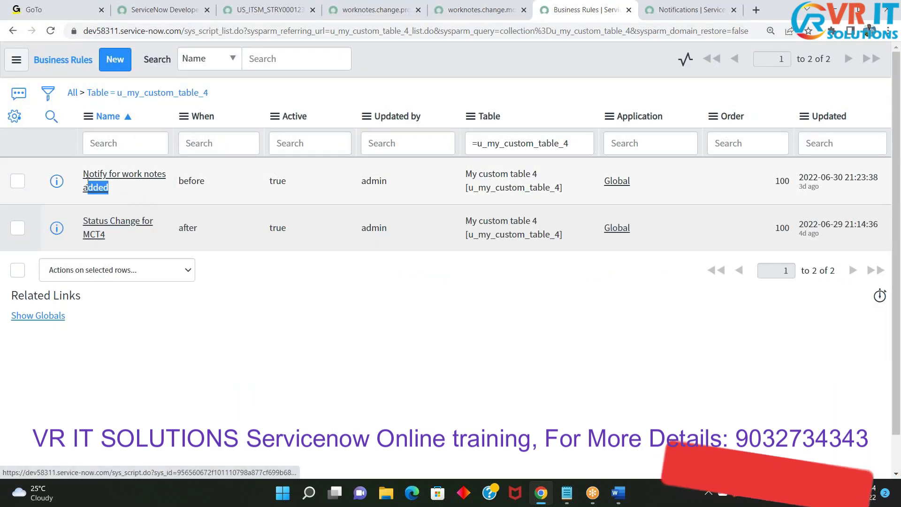
# Open the existing business rule Notify for work notes added in a separate tab and review its run settings
pyautogui.tripleClick(96, 188)
pyautogui.rightClick(85, 187)
pyautogui.click(109, 191)
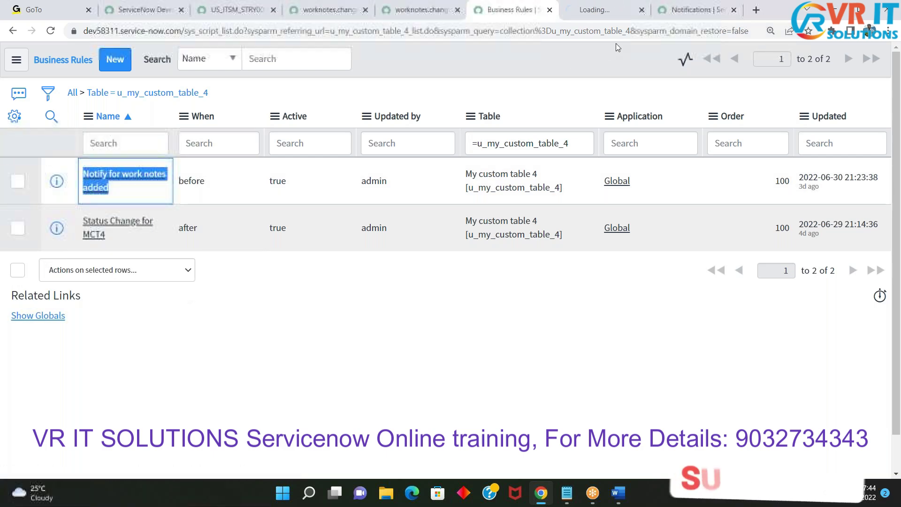
pyautogui.click(603, 10)
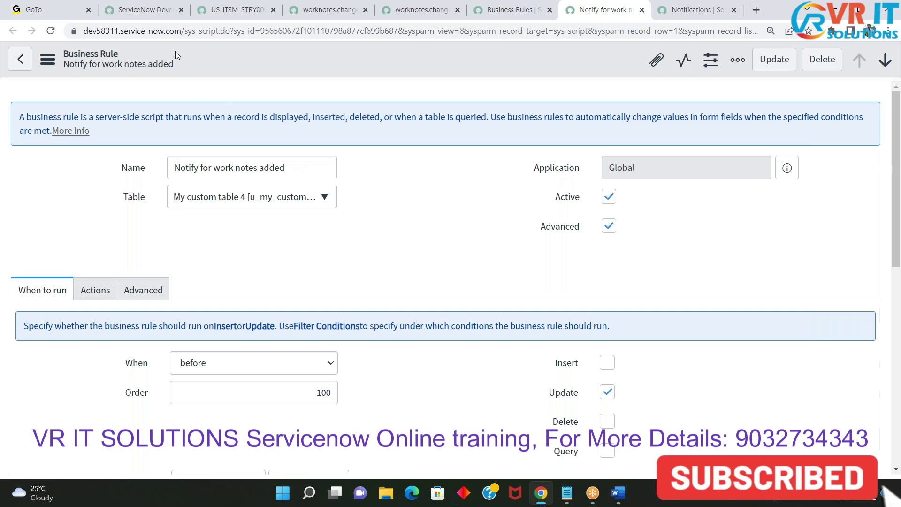
pyautogui.scroll(-5, 193, 18)
# Find the Business Rules module under System Definition, open it in a new tab and start a new business rule
pyautogui.click(216, 12)
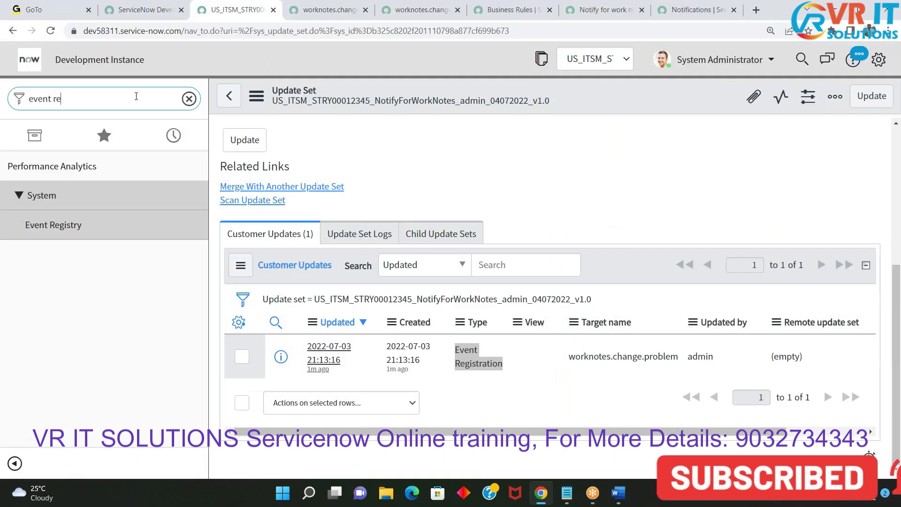
pyautogui.hotkey('ctrl', 'a')
pyautogui.press('BackSpace')
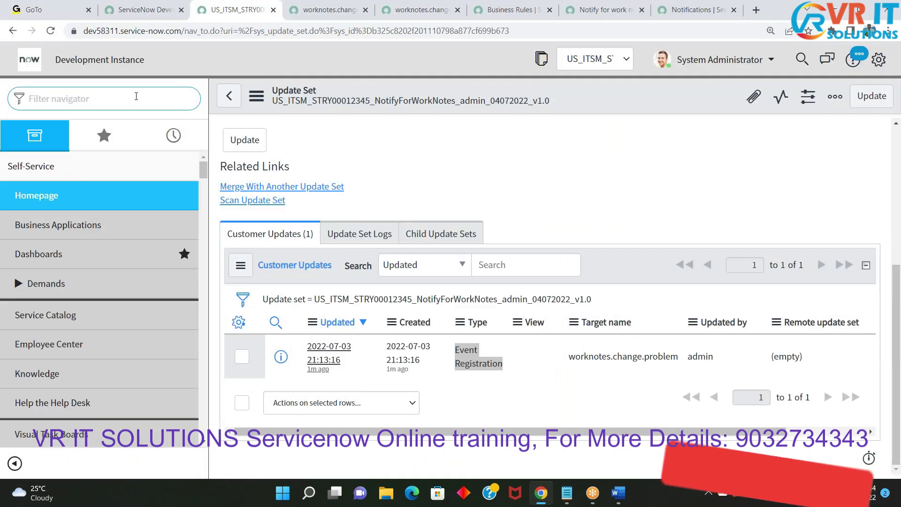
pyautogui.write('busine')
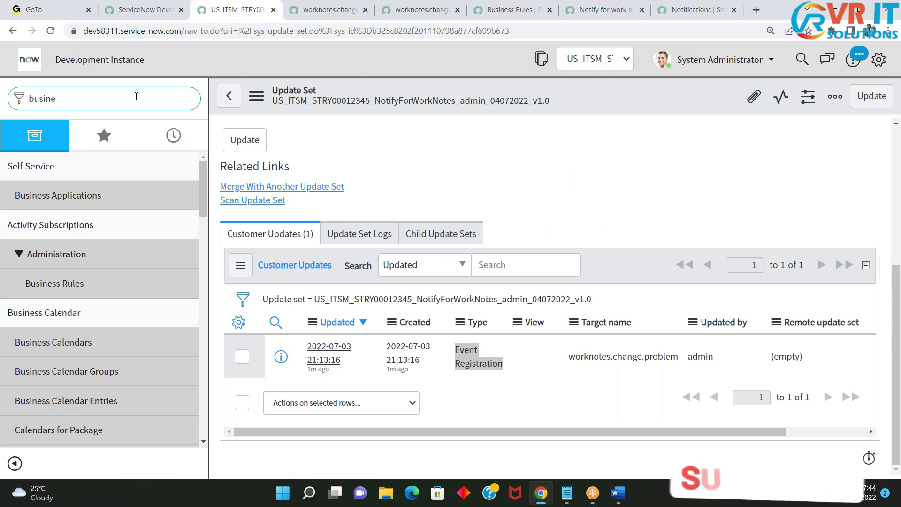
pyautogui.write('ss rules')
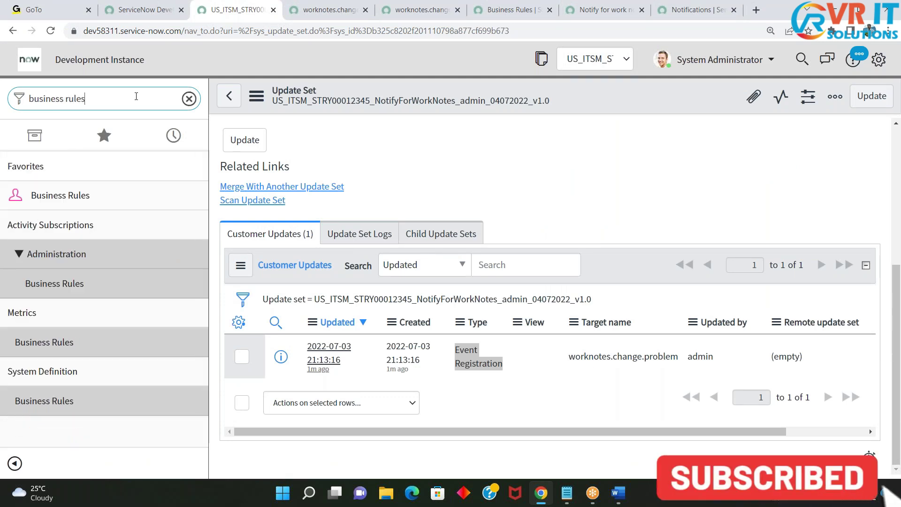
pyautogui.click(140, 401)
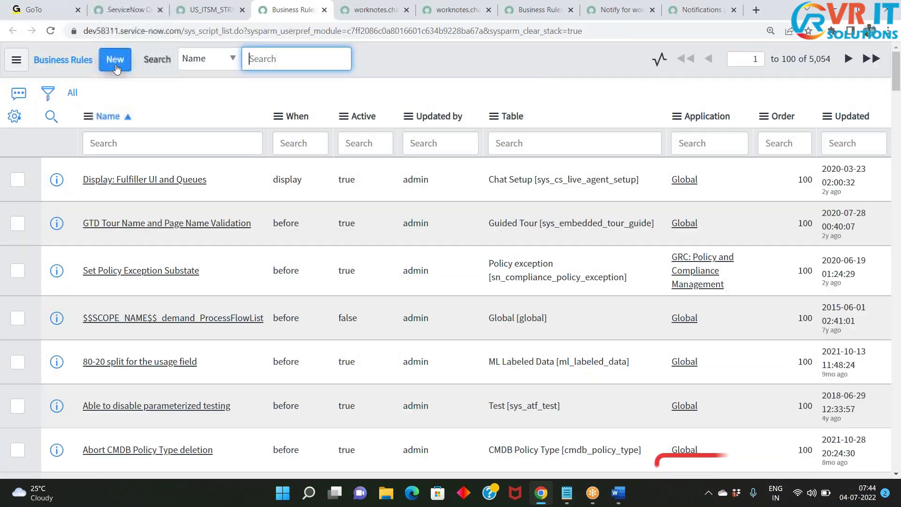
pyautogui.click(116, 66)
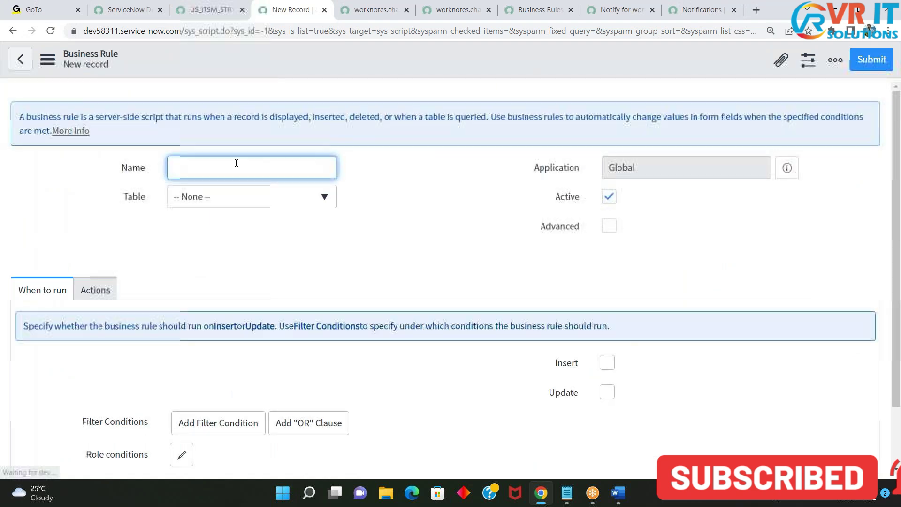
# Name the new business rule "notify for work notes change"
pyautogui.write('work')
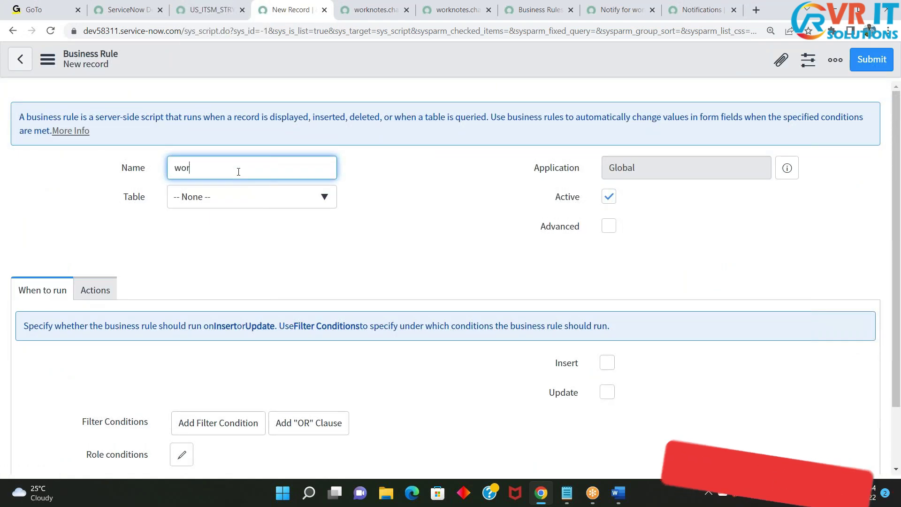
pyautogui.press('BackSpace')
pyautogui.press('BackSpace')
pyautogui.press('BackSpace')
pyautogui.press('BackSpace')
pyautogui.write('notify for')
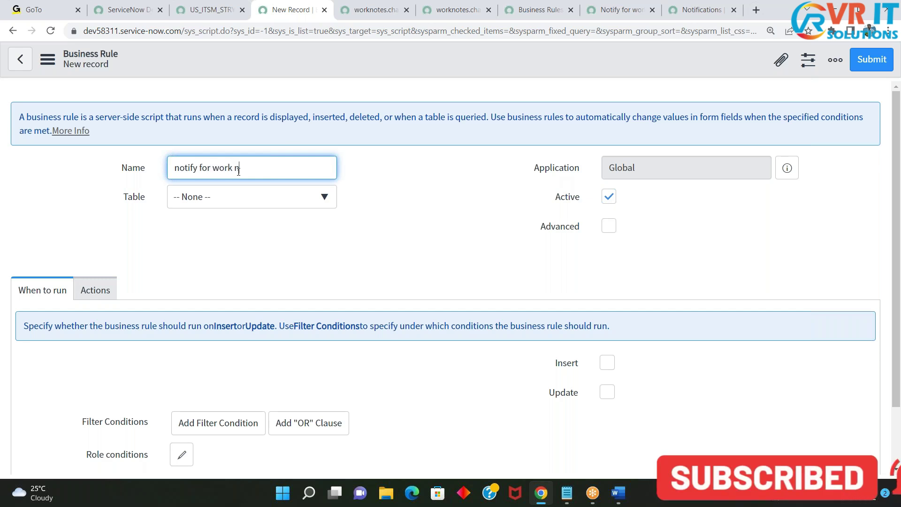
pyautogui.write(' work notes change')
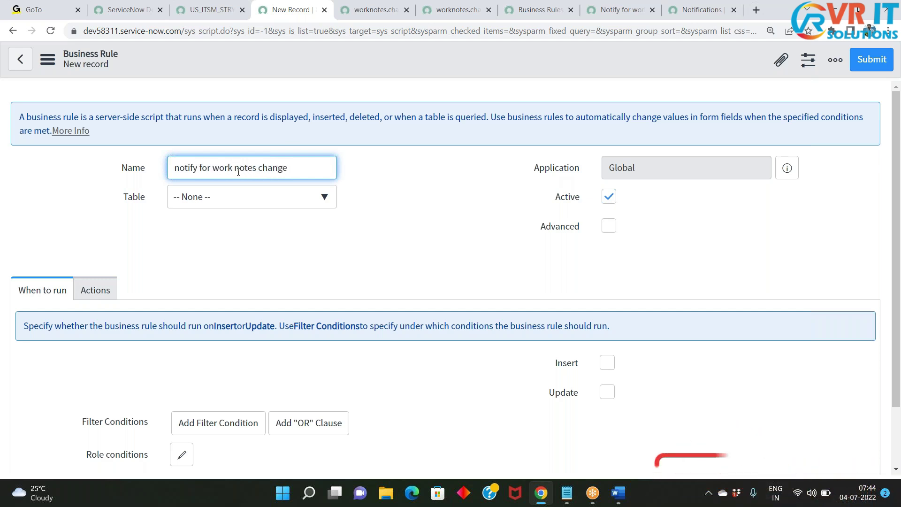
pyautogui.click(392, 199)
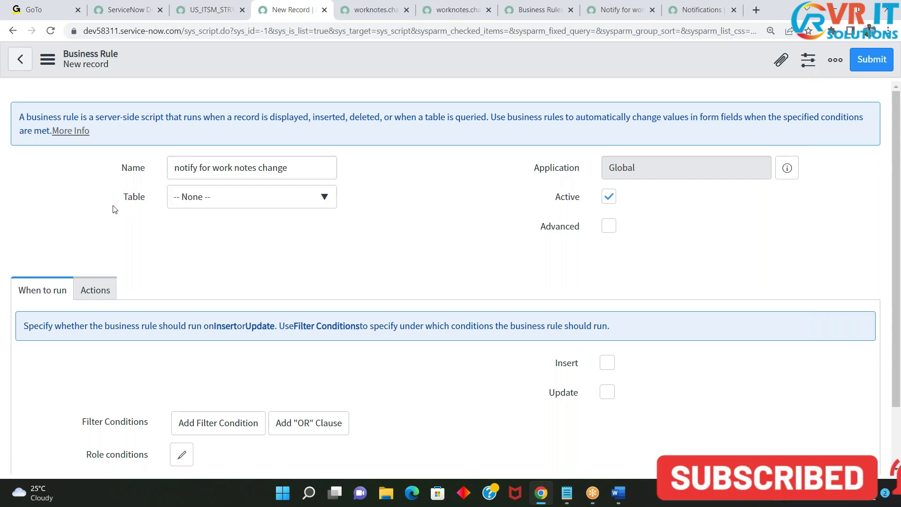
# Set the business rule's table to Problem [problem] and enable its Advanced option
pyautogui.click(267, 205)
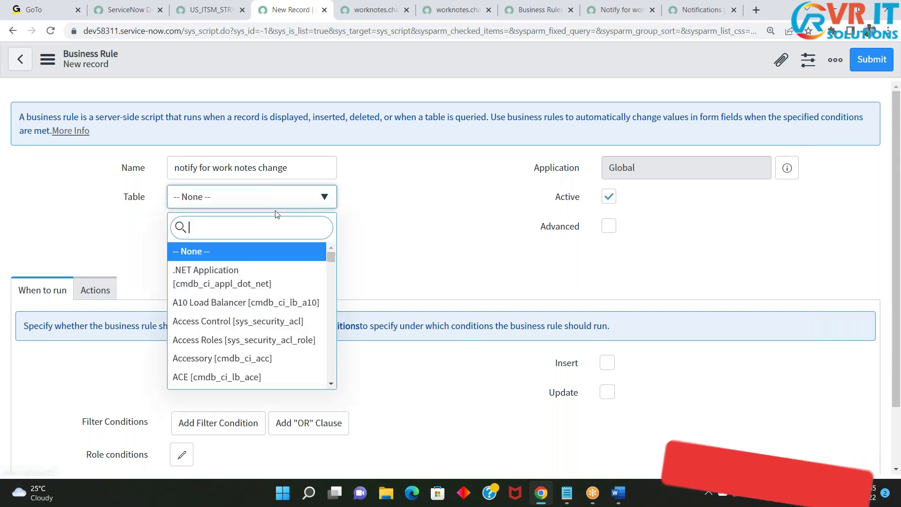
pyautogui.write('problem')
pyautogui.press('Down')
pyautogui.press('Return')
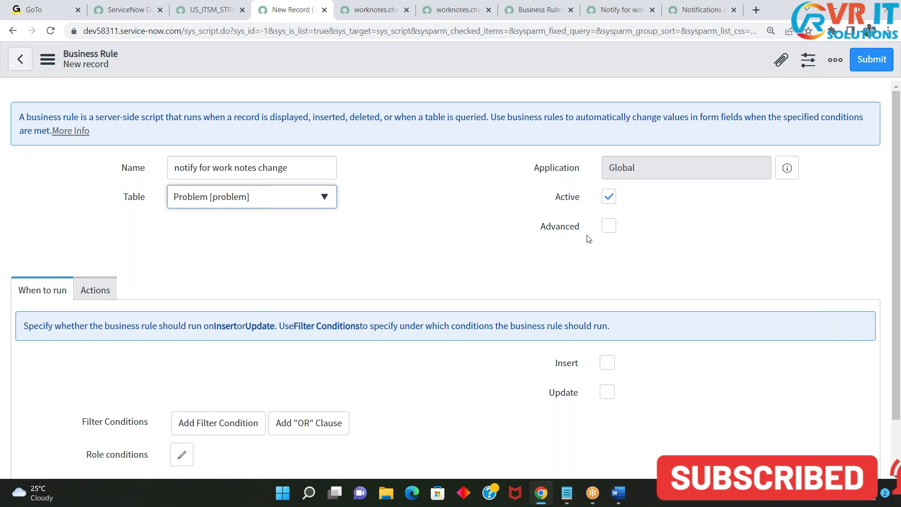
pyautogui.click(608, 226)
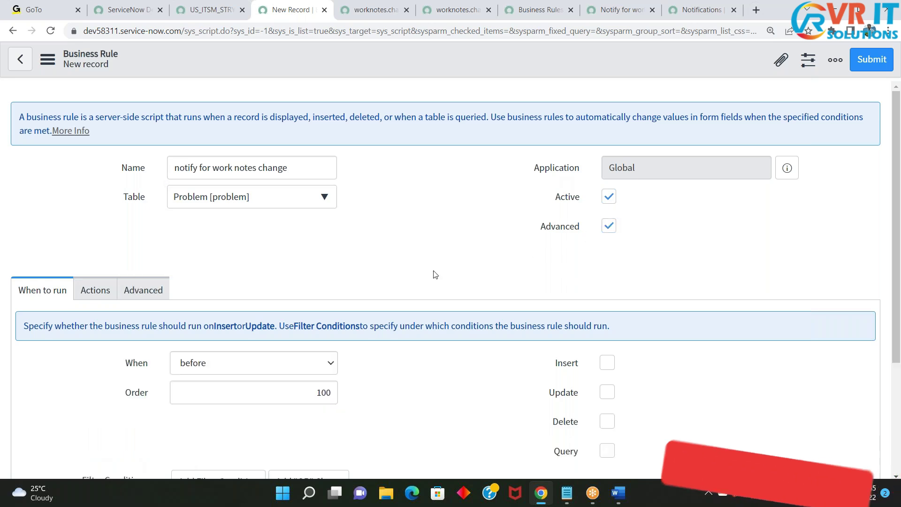
# Run the rule on Update with the filter condition Work notes changes, checking the Notify for work notes added rule as reference
pyautogui.scroll(-3, 434, 274)
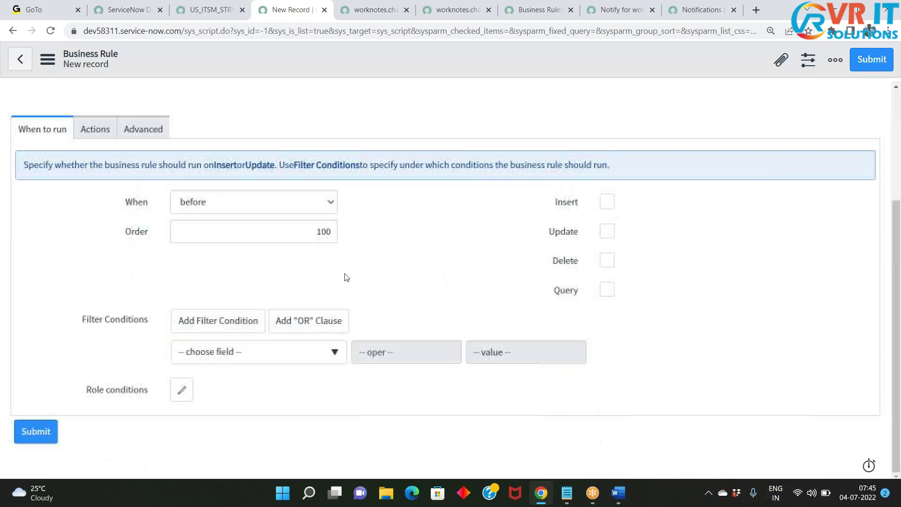
pyautogui.click(613, 14)
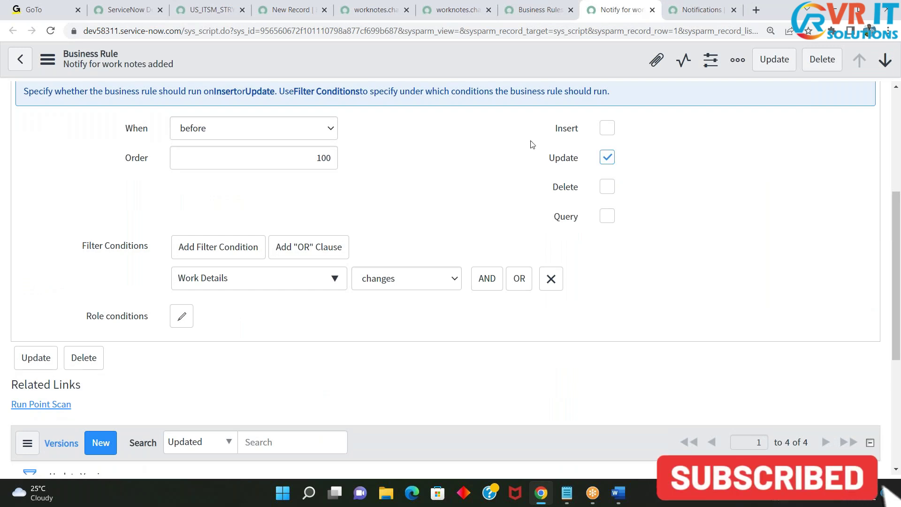
pyautogui.click(284, 14)
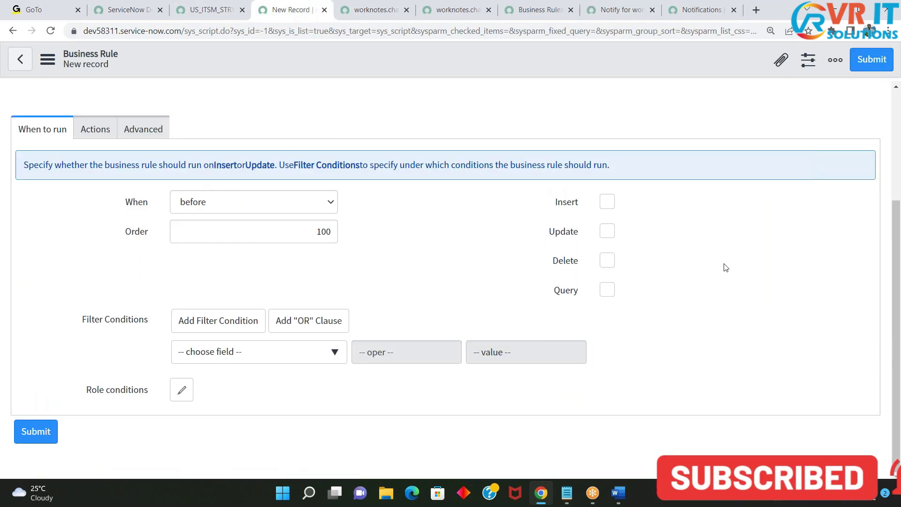
pyautogui.click(316, 353)
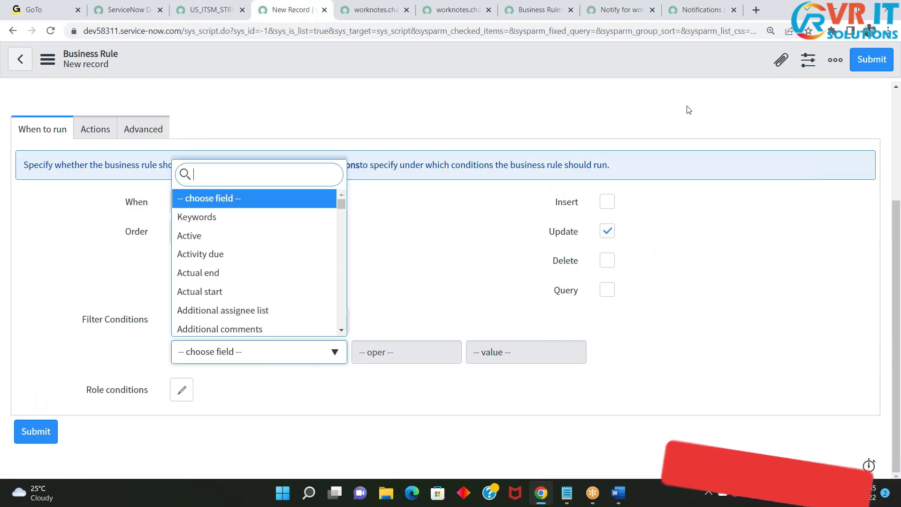
pyautogui.write('work')
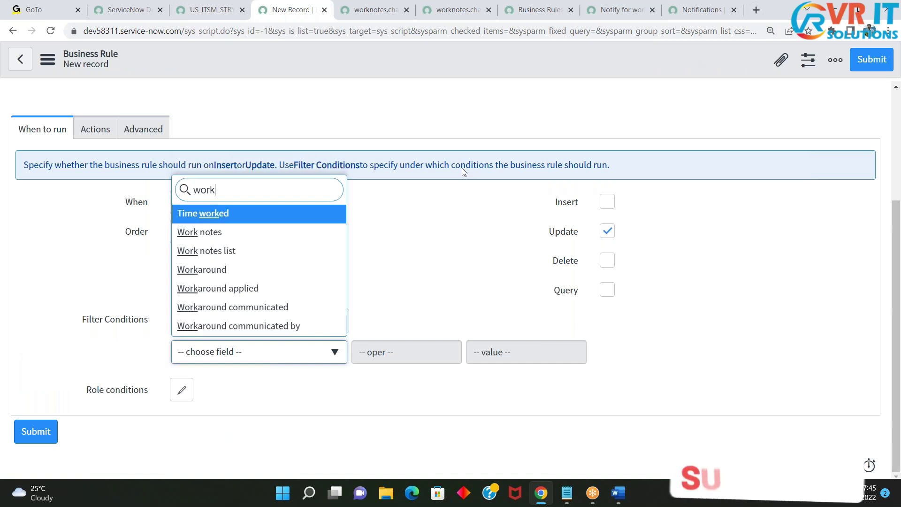
pyautogui.press('Down')
pyautogui.press('Return')
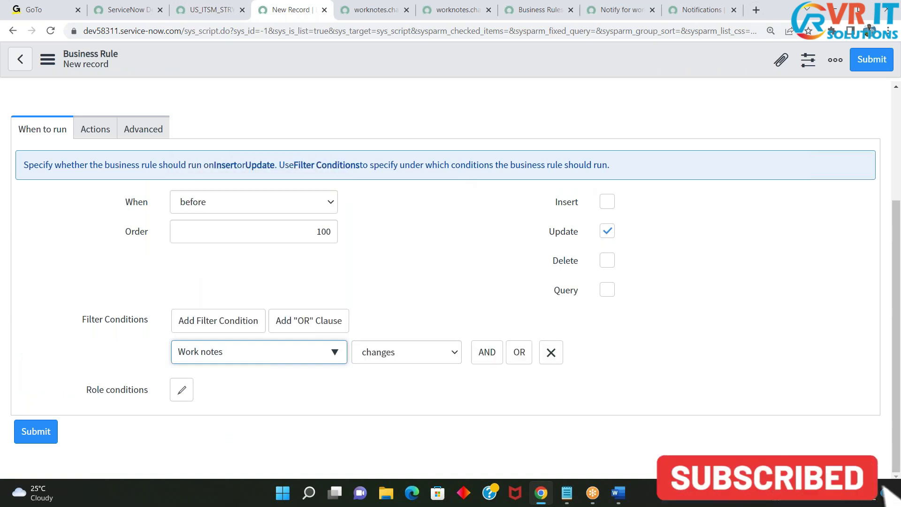
pyautogui.click(605, 14)
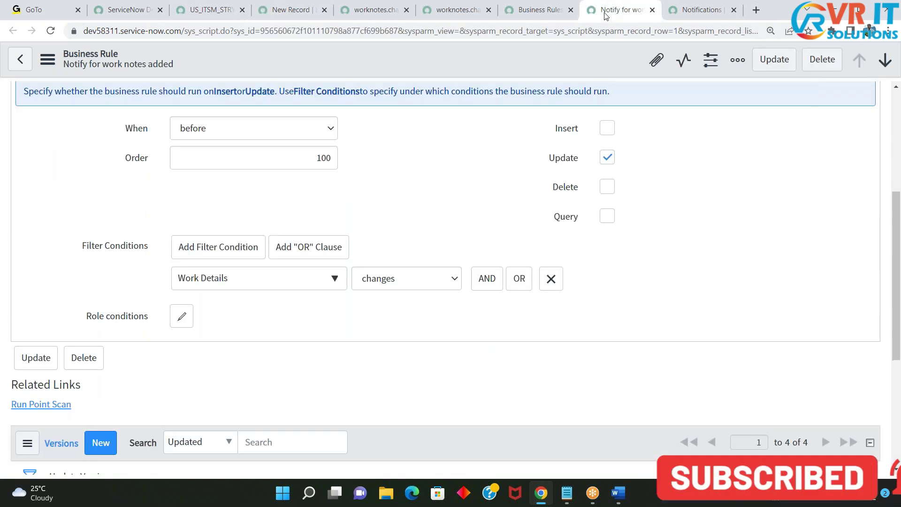
pyautogui.scroll(1, 323, 276)
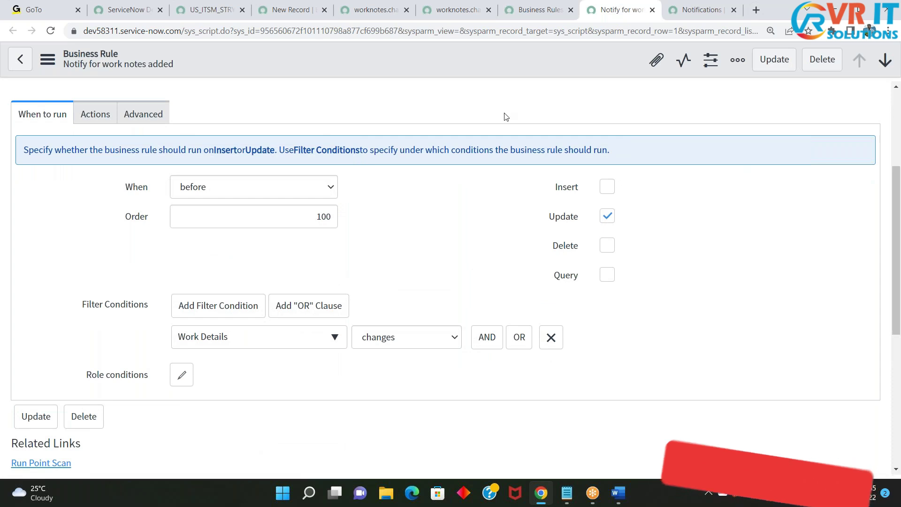
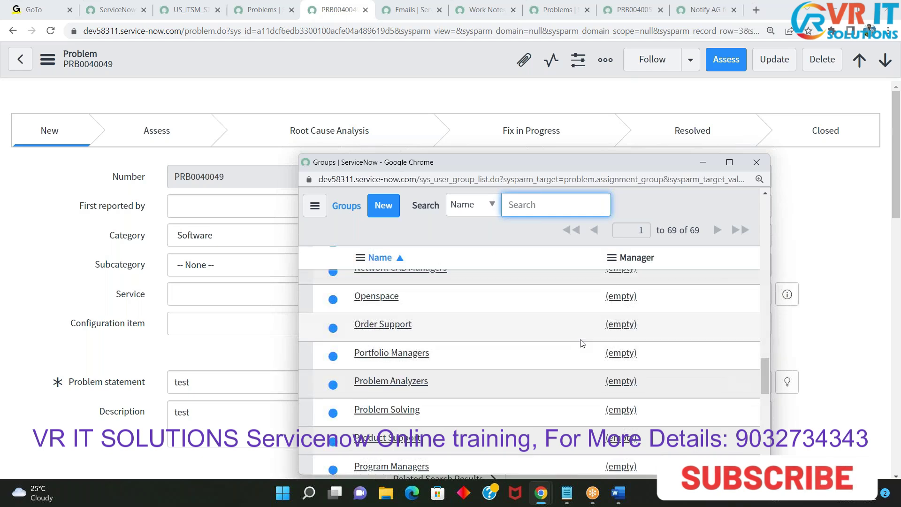
# Browse the available assignment groups for problem PRB0040049 and close the lookup without choosing one
pyautogui.scroll(-3, 581, 343)
pyautogui.scroll(-5, 582, 344)
pyautogui.scroll(-2, 582, 345)
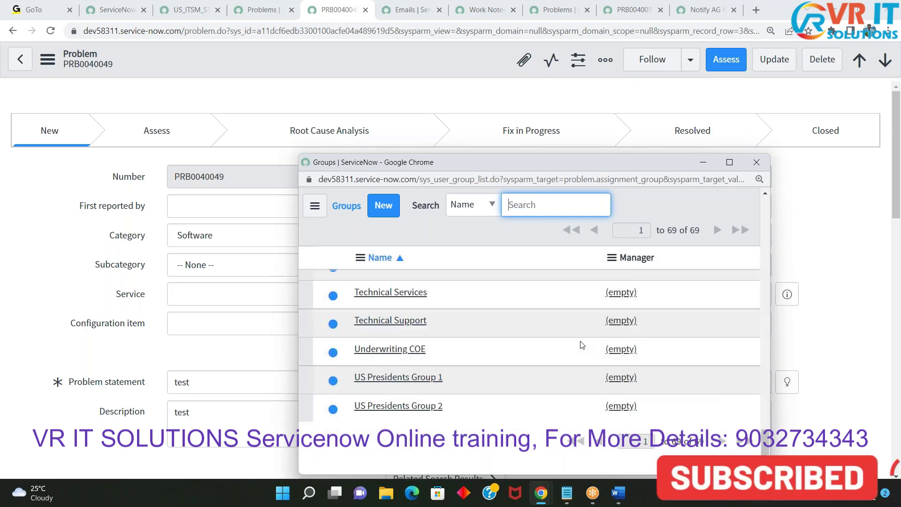
pyautogui.scroll(20, 581, 346)
pyautogui.scroll(4, 534, 391)
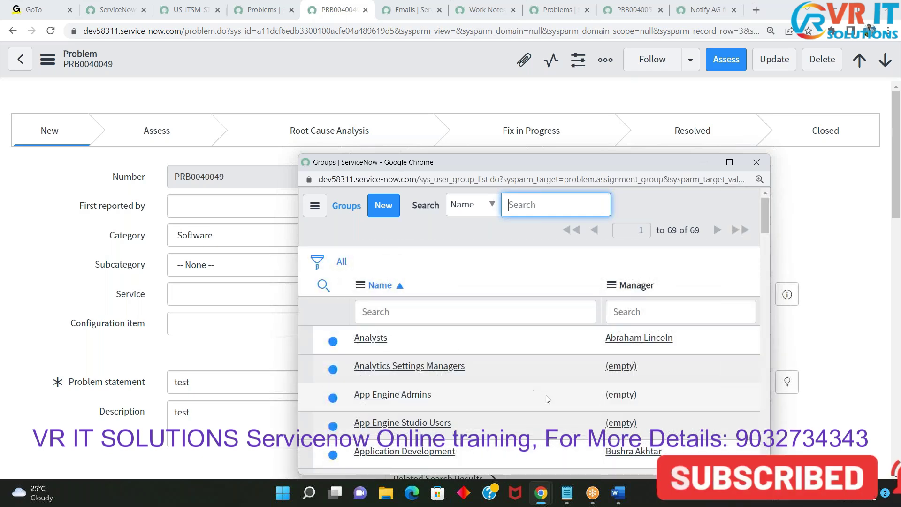
pyautogui.click(753, 162)
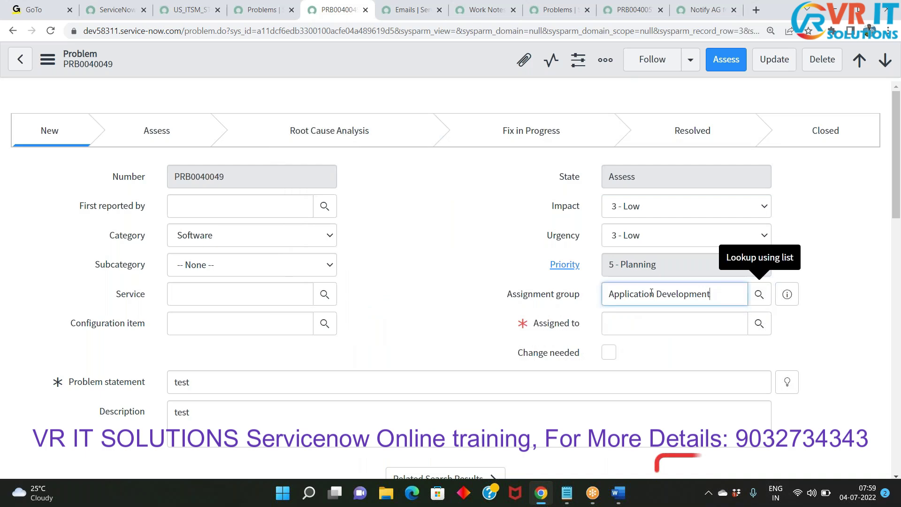
# Clear the problem's assignment group and assign the record to Problem Manager
pyautogui.moveTo(732, 294); pyautogui.dragTo(569, 295)
pyautogui.press('BackSpace')
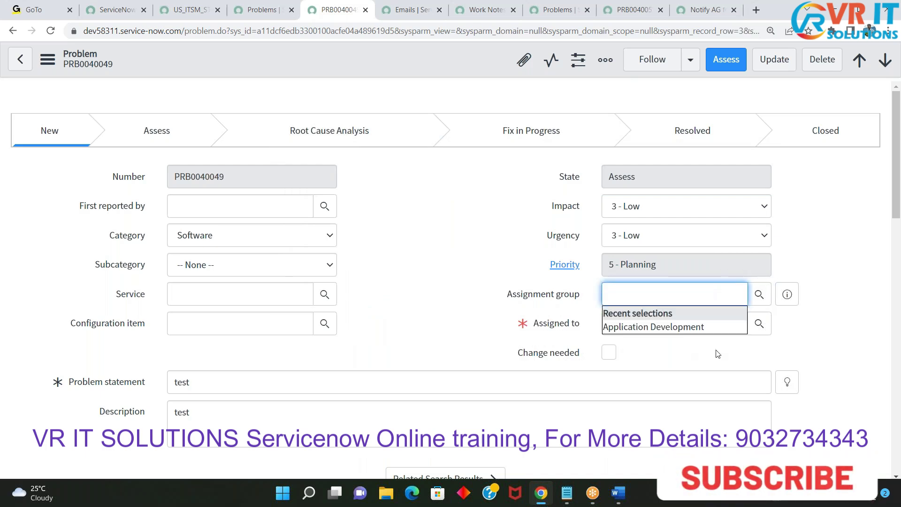
pyautogui.click(760, 323)
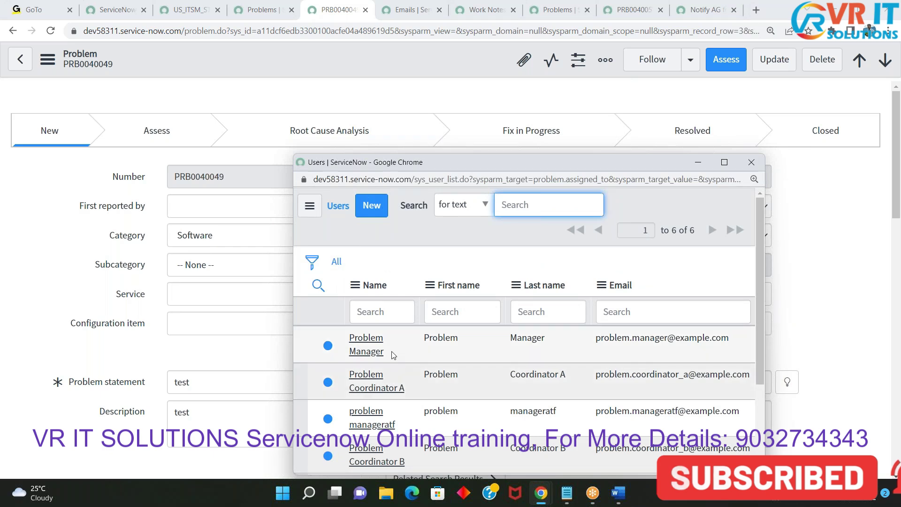
pyautogui.click(367, 339)
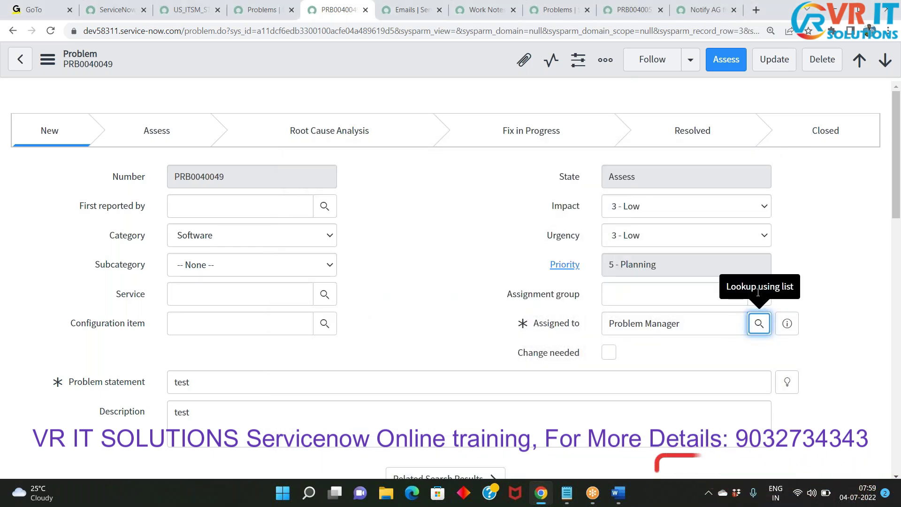
# Set the problem's assignment group to Portfolio Managers and look up who can be assigned from it
pyautogui.click(760, 294)
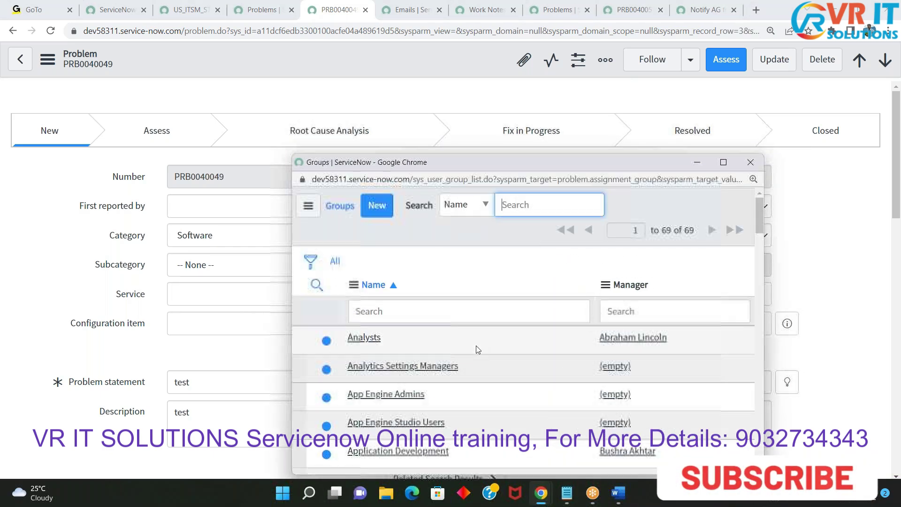
pyautogui.scroll(-15, 443, 383)
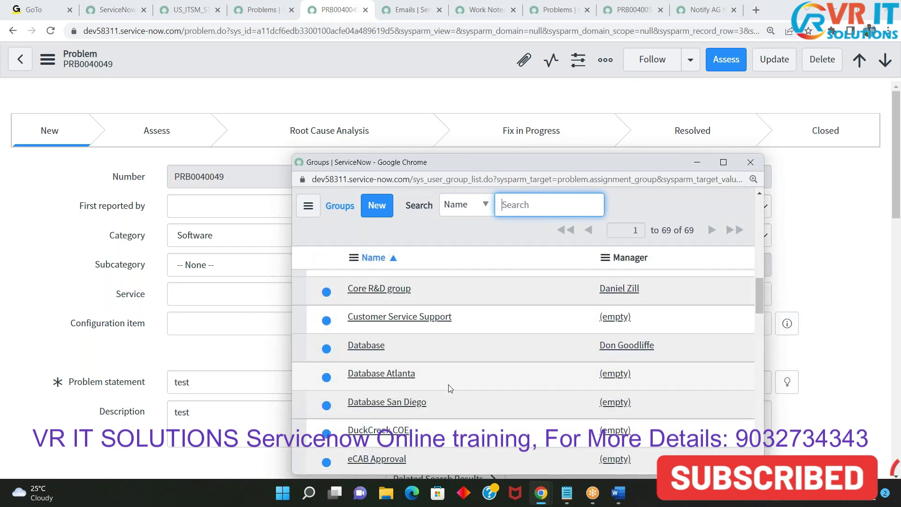
pyautogui.scroll(-12, 450, 388)
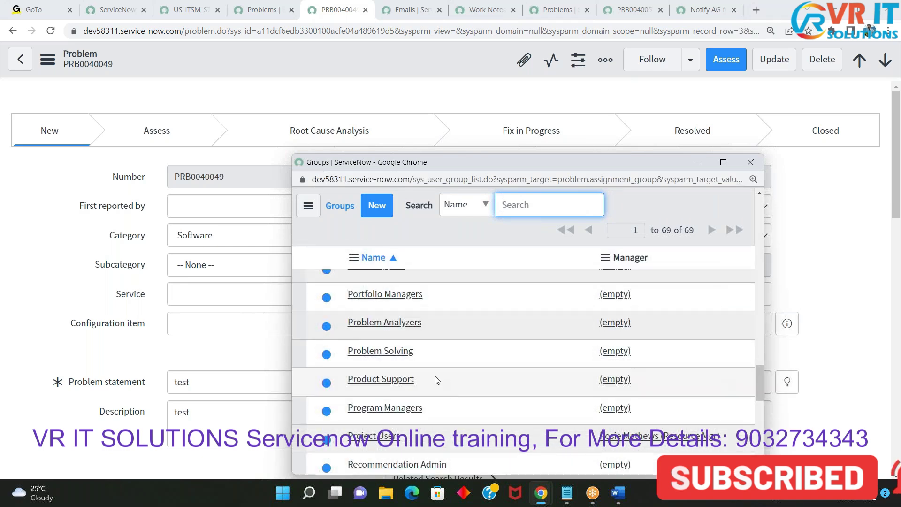
pyautogui.scroll(2, 401, 338)
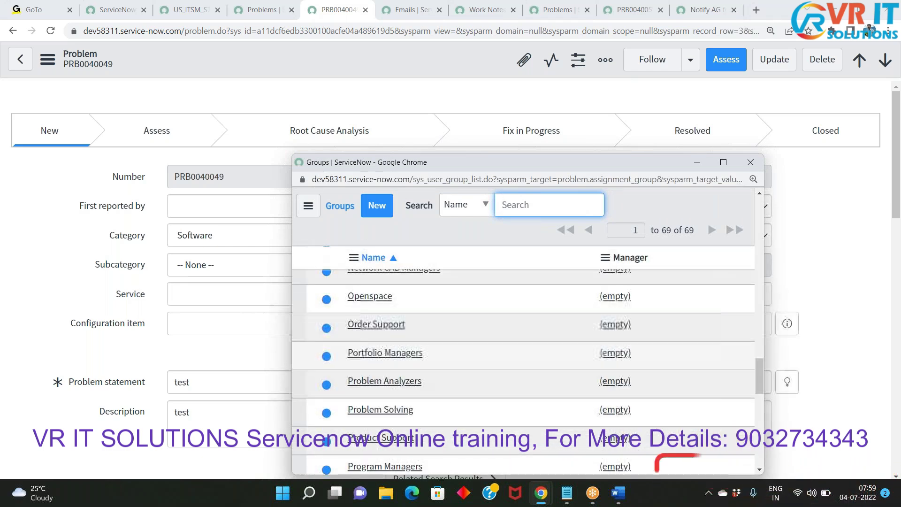
pyautogui.click(404, 356)
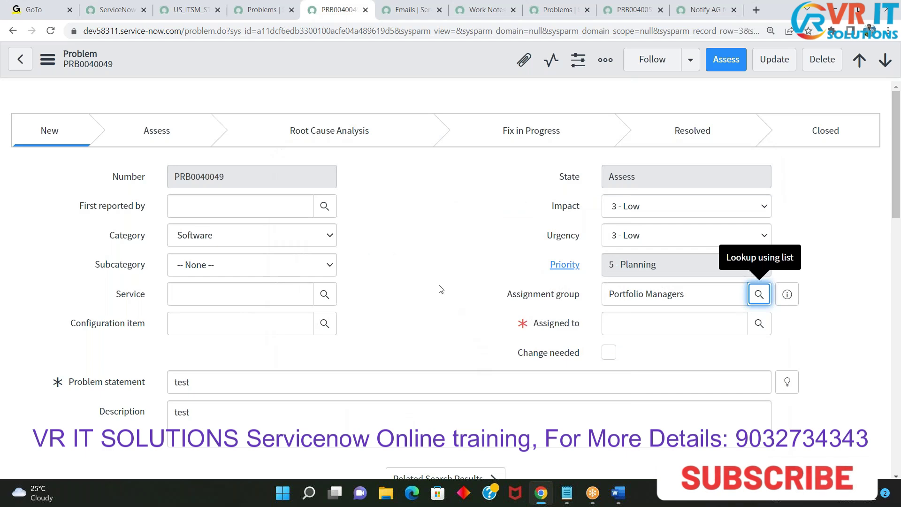
pyautogui.click(759, 323)
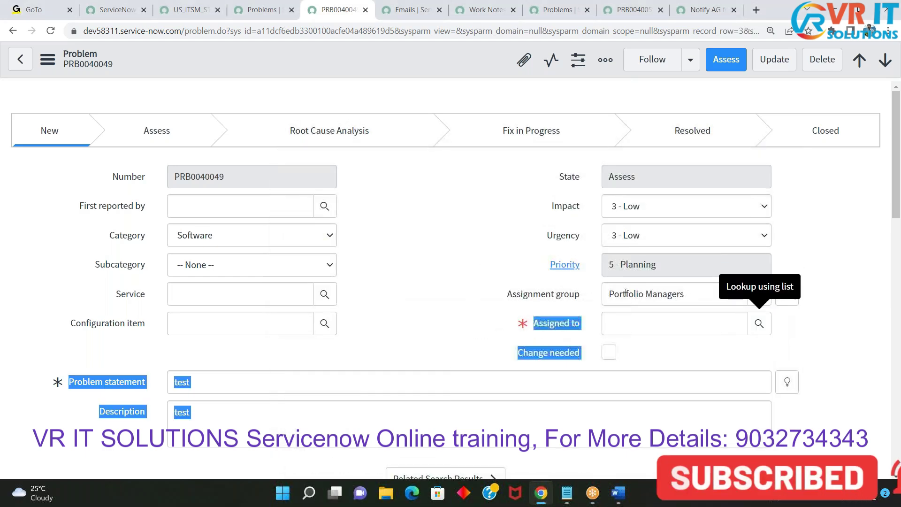
# Replace the assignment group with Problem Analyzers and assign the problem to Problem Manager
pyautogui.doubleClick(700, 293)
pyautogui.tripleClick(685, 290)
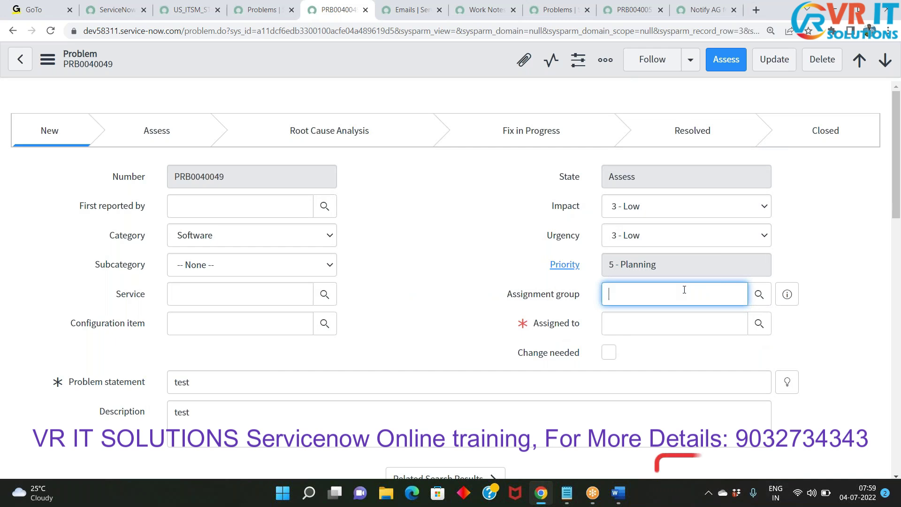
pyautogui.write('pr')
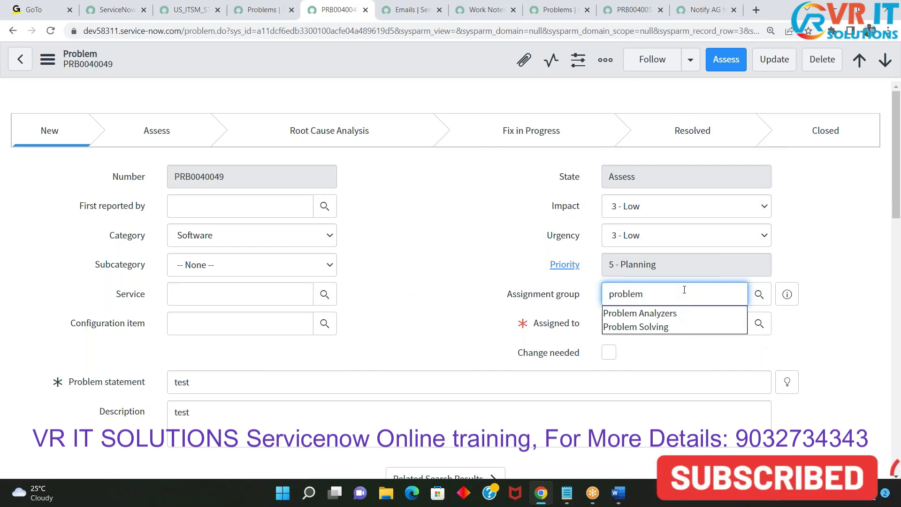
pyautogui.write('oblem')
pyautogui.press('Return')
pyautogui.click(759, 323)
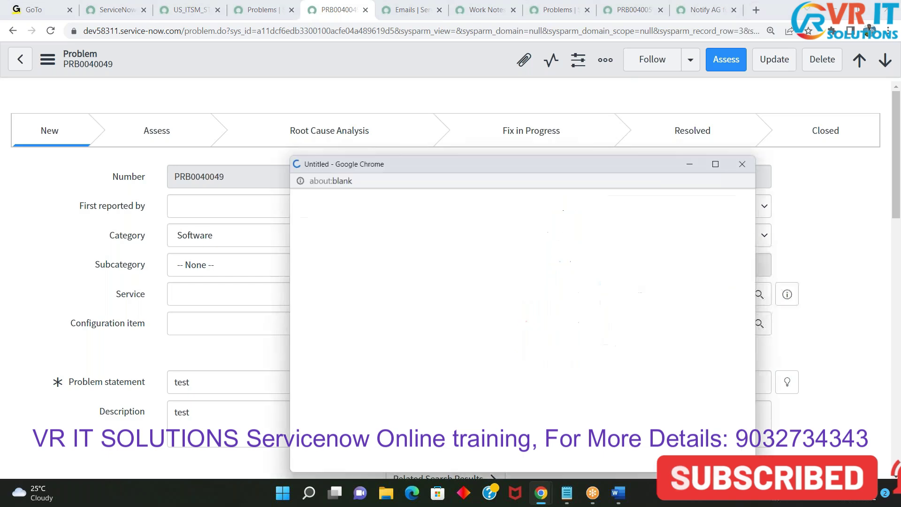
pyautogui.click(360, 345)
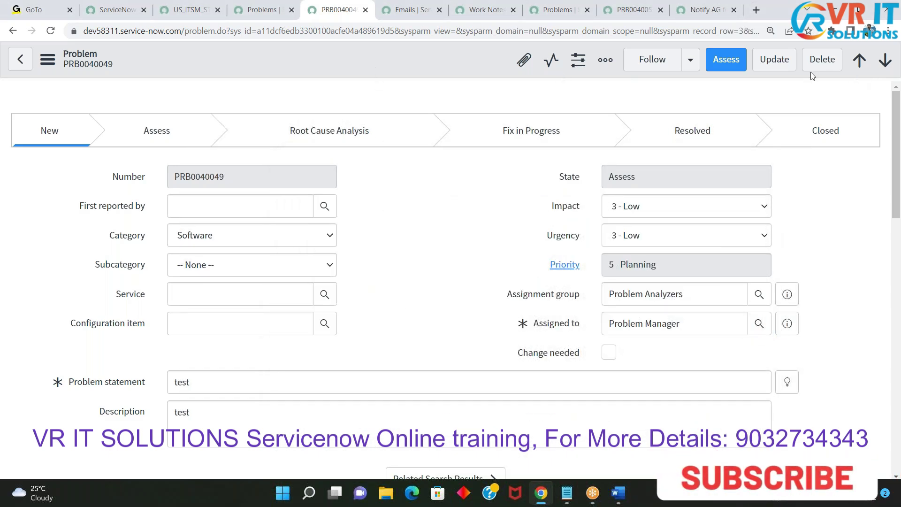
# Save problem PRB0040049 and confirm it to advance it to Root Cause Analysis
pyautogui.rightClick(427, 57)
pyautogui.click(439, 63)
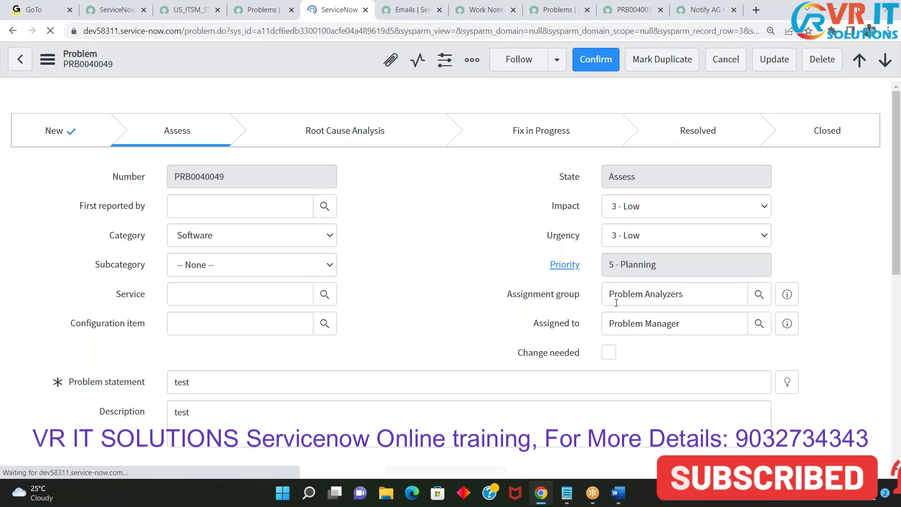
pyautogui.click(596, 59)
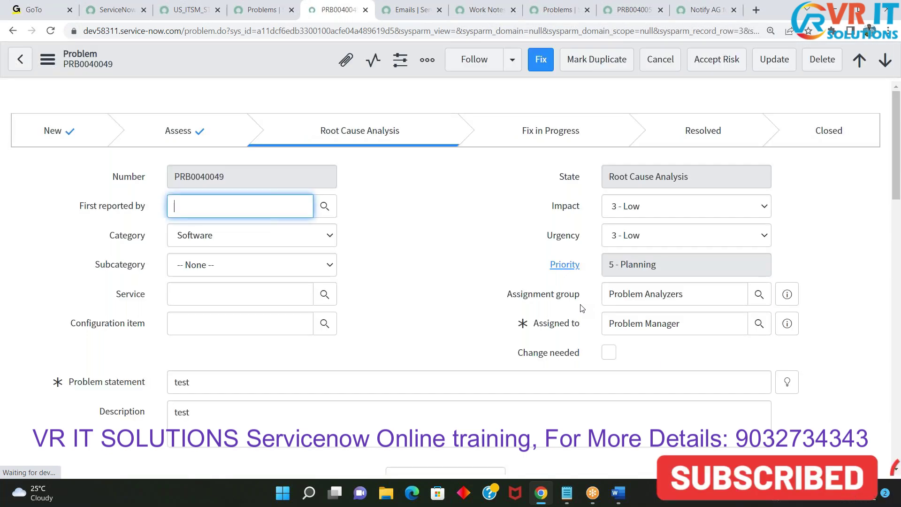
# Reuse the earlier work note text to add the work note "Test ticket updated 2" and save the problem
pyautogui.scroll(-5, 446, 221)
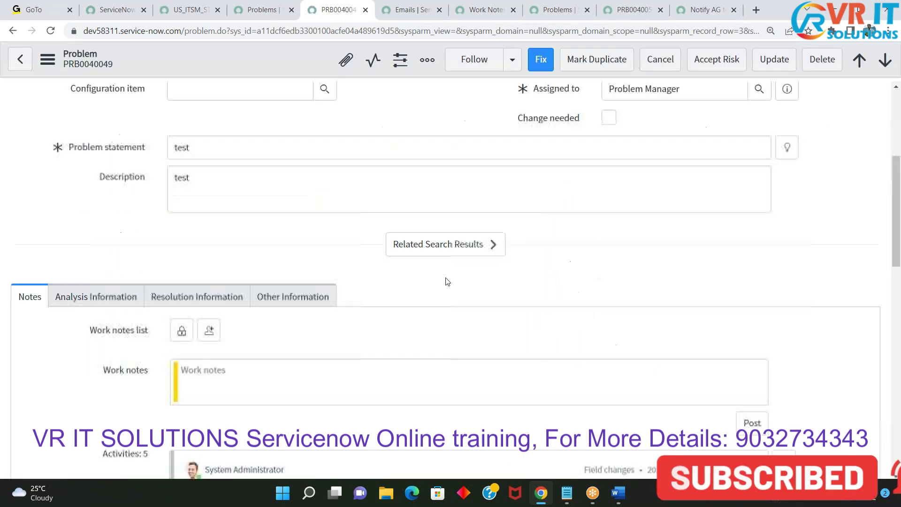
pyautogui.click(243, 391)
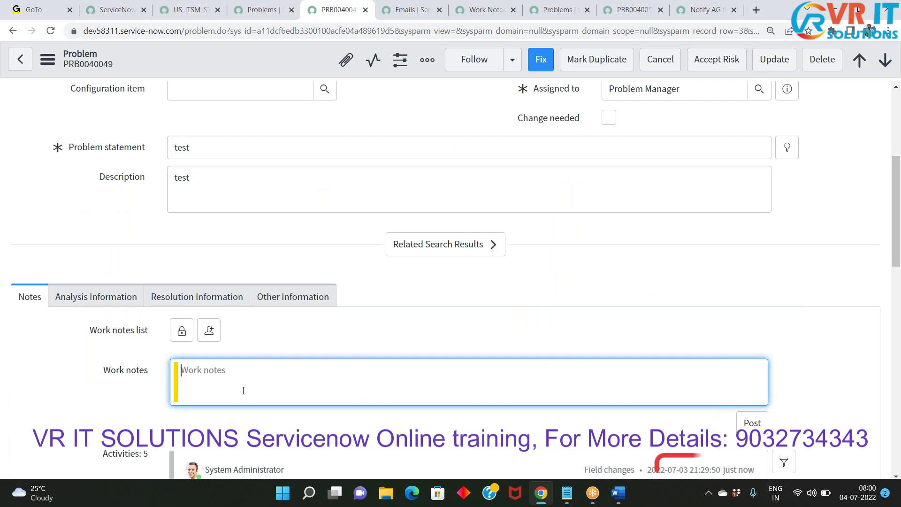
pyautogui.scroll(-5, 399, 276)
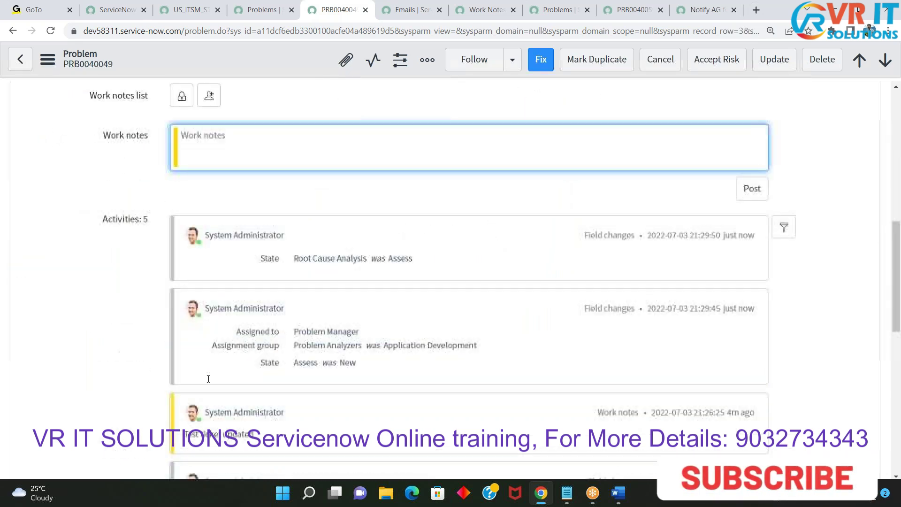
pyautogui.scroll(-3, 258, 263)
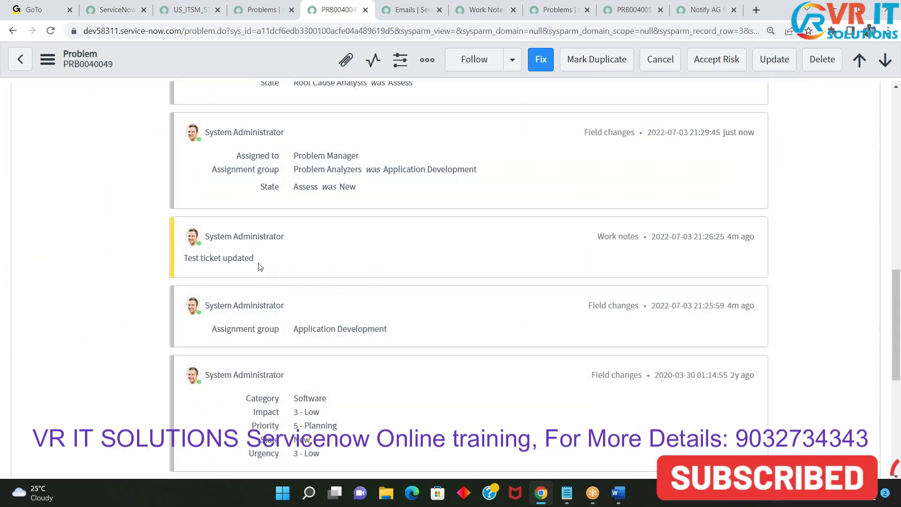
pyautogui.moveTo(258, 263); pyautogui.dragTo(184, 257)
pyautogui.click(227, 271)
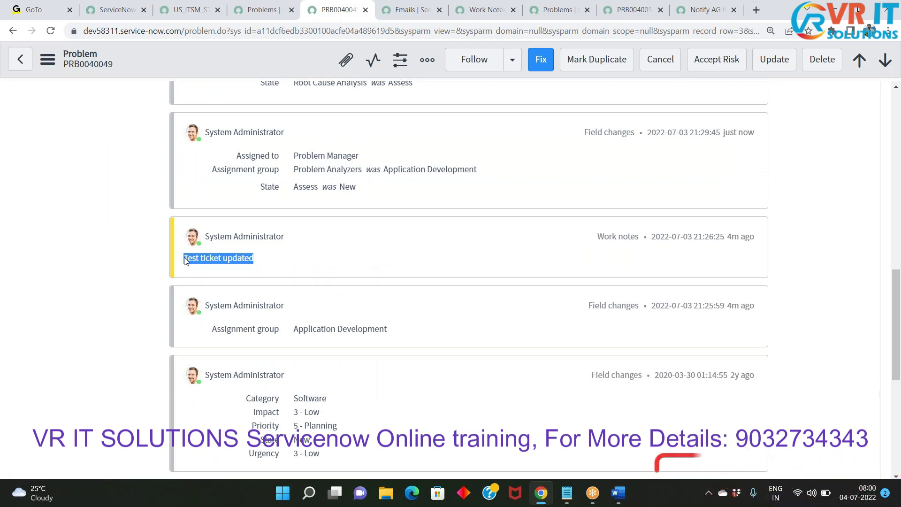
pyautogui.scroll(5, 197, 261)
pyautogui.click(211, 263)
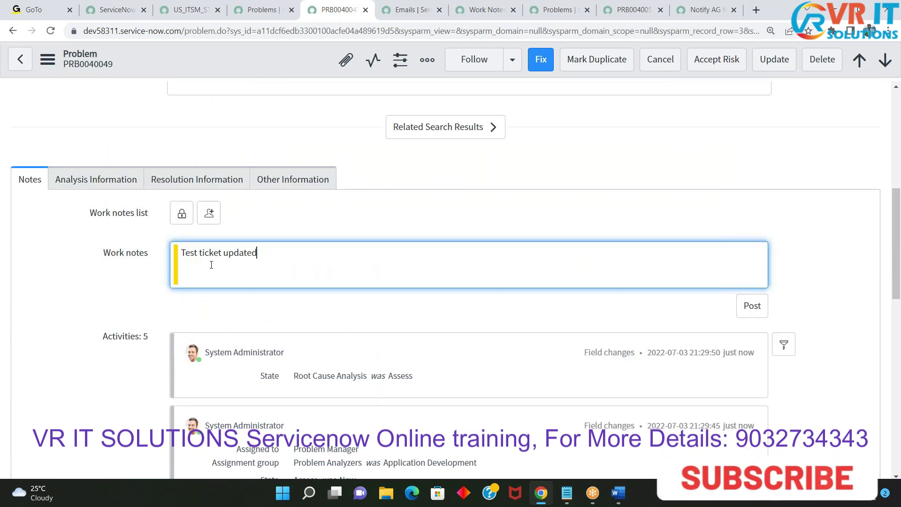
pyautogui.write('2')
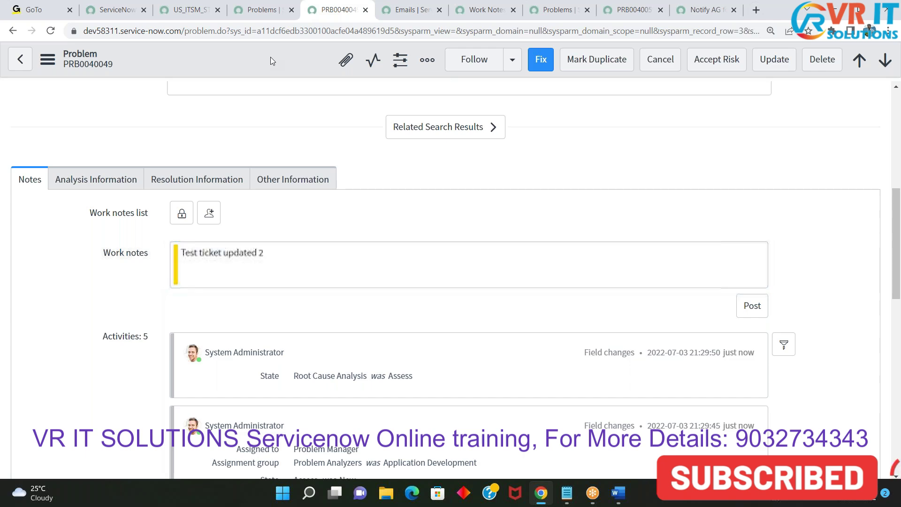
pyautogui.rightClick(270, 57)
pyautogui.click(281, 65)
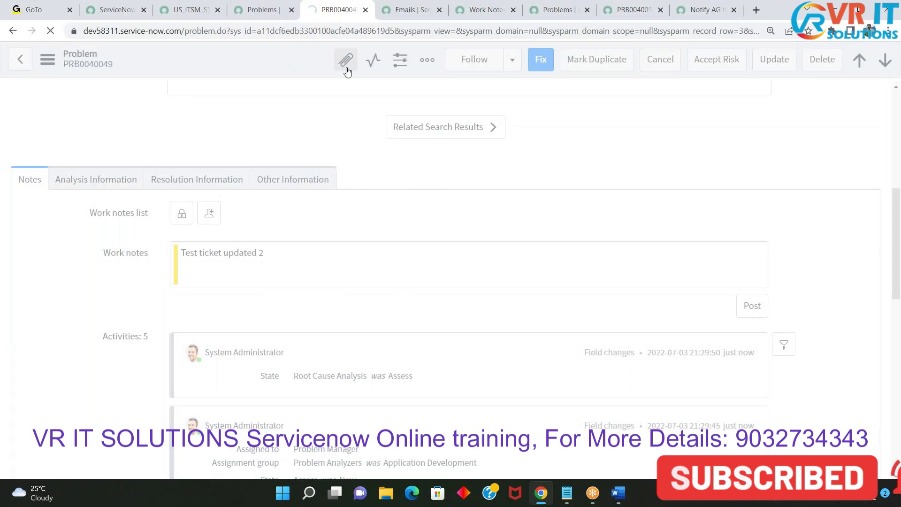
# Check today's emails for the work notes notification and examine the subject of the newest entry
pyautogui.click(402, 11)
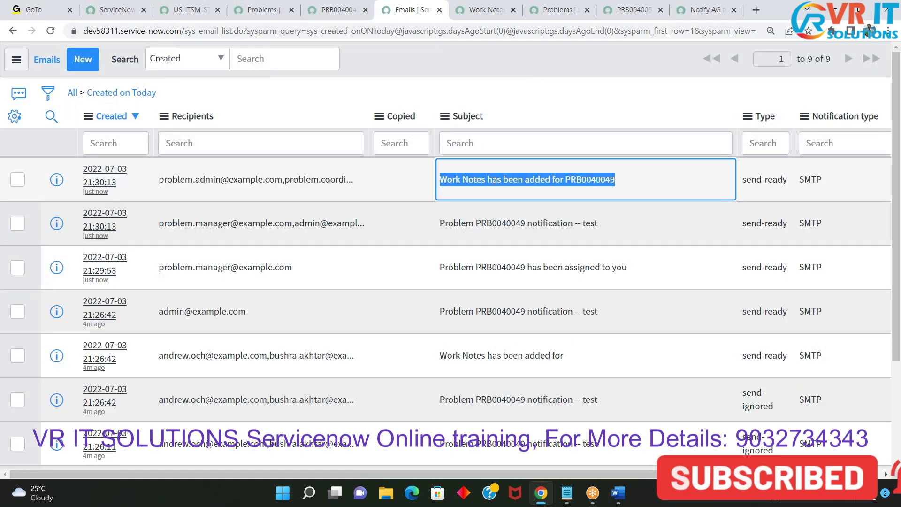
pyautogui.click(618, 183)
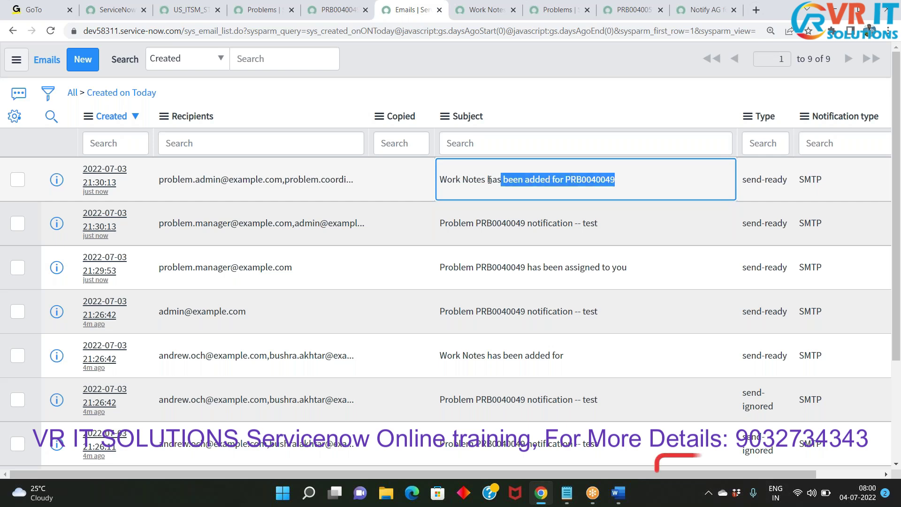
pyautogui.moveTo(489, 180); pyautogui.dragTo(430, 182)
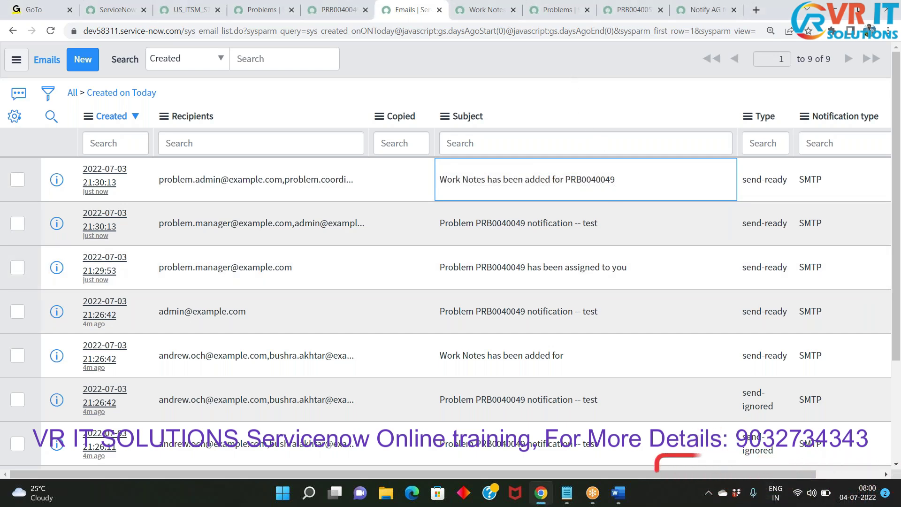
pyautogui.moveTo(616, 180); pyautogui.dragTo(436, 180)
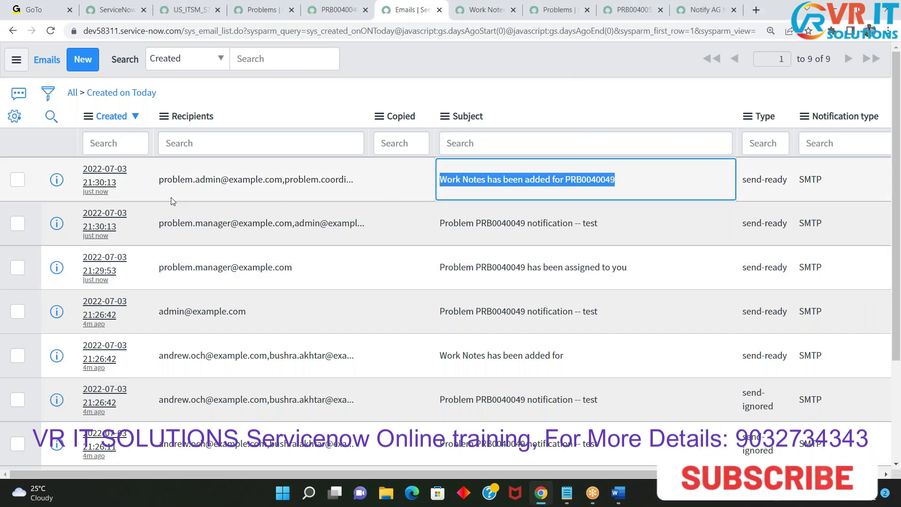
# Open the newest work notes email in a separate tab and review its originating notification, subject, recipients and body
pyautogui.middleClick(56, 180)
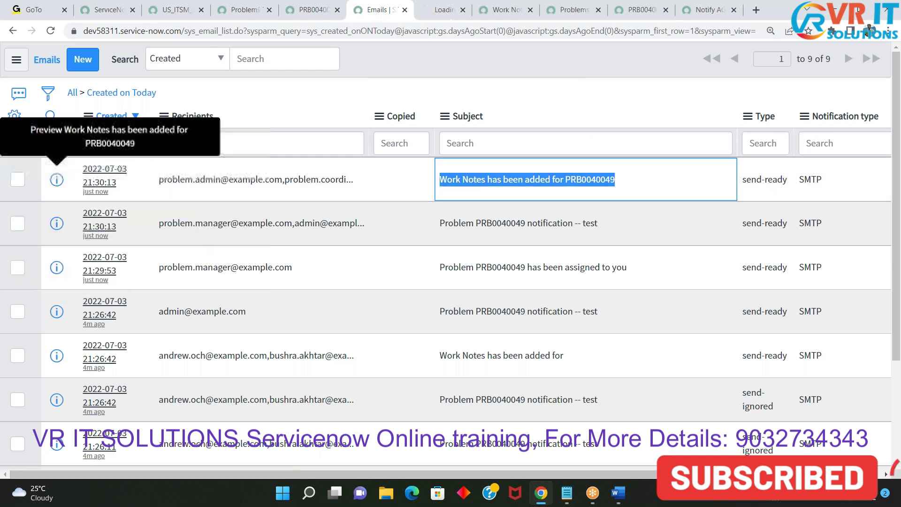
pyautogui.hotkey('ctrl', 'Tab')
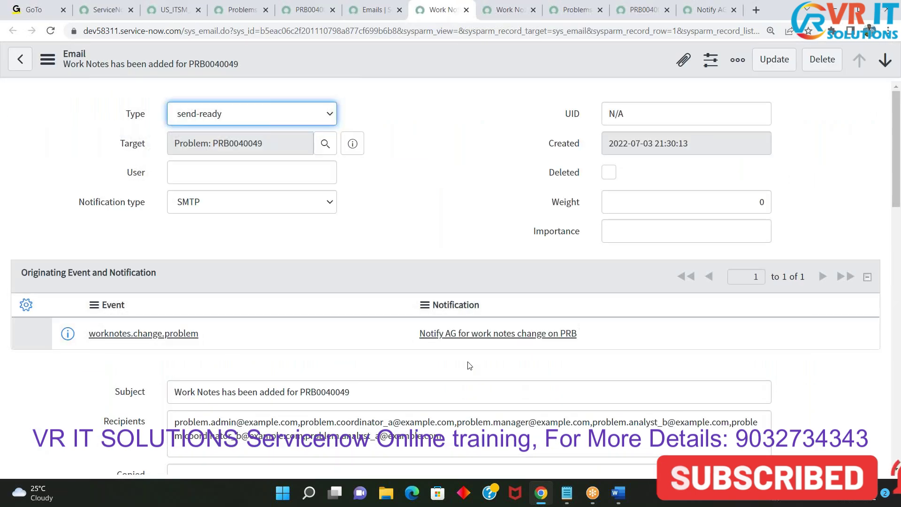
pyautogui.scroll(-4, 468, 365)
pyautogui.click(354, 216)
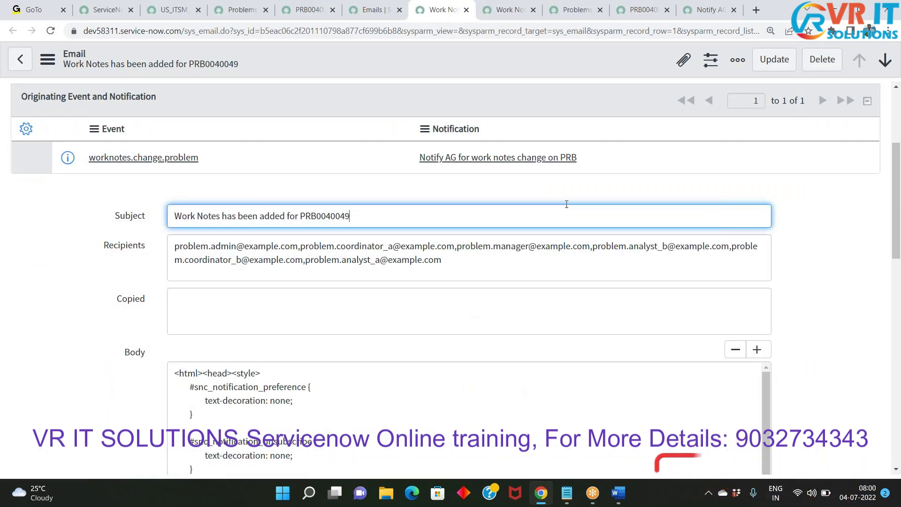
pyautogui.moveTo(577, 158); pyautogui.dragTo(418, 157)
pyautogui.scroll(-6, 104, 325)
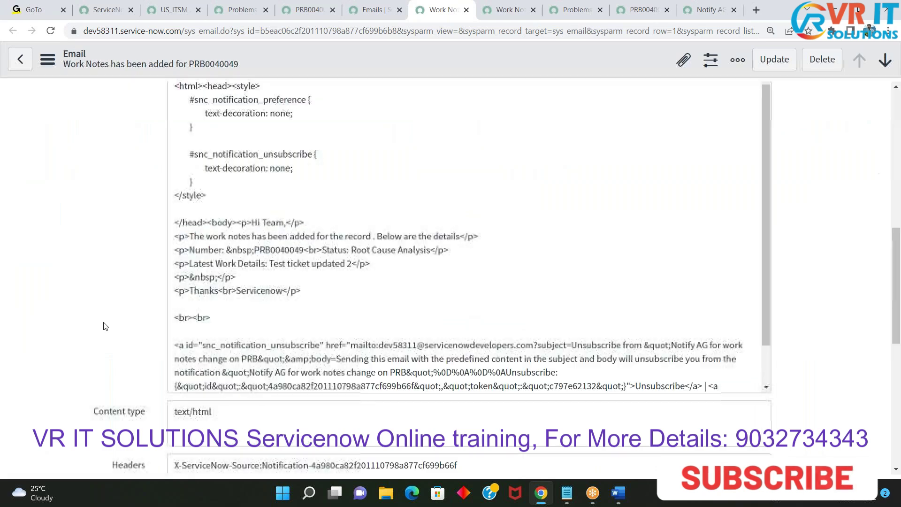
# Preview the email's number, status and latest work details, and compare them with the message of the Notify AG for work notes change on PRB notification
pyautogui.scroll(-7, 104, 326)
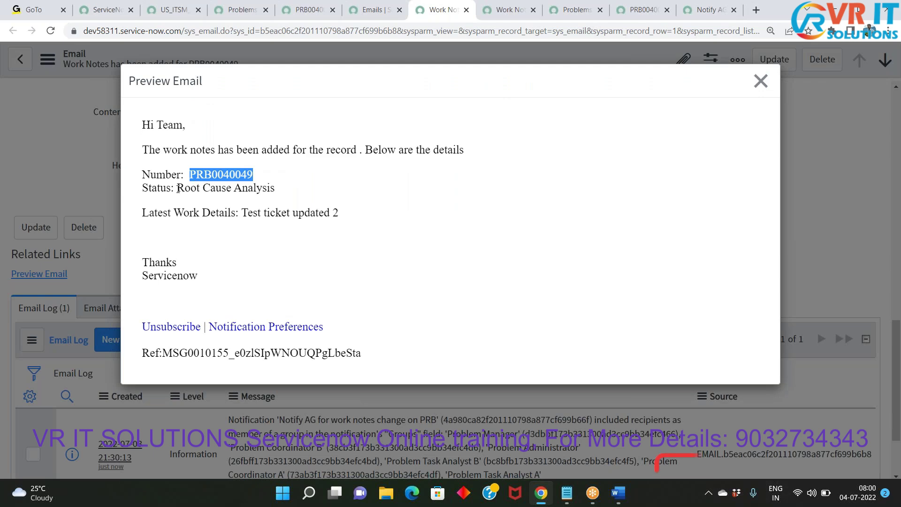
pyautogui.moveTo(178, 188); pyautogui.dragTo(281, 187)
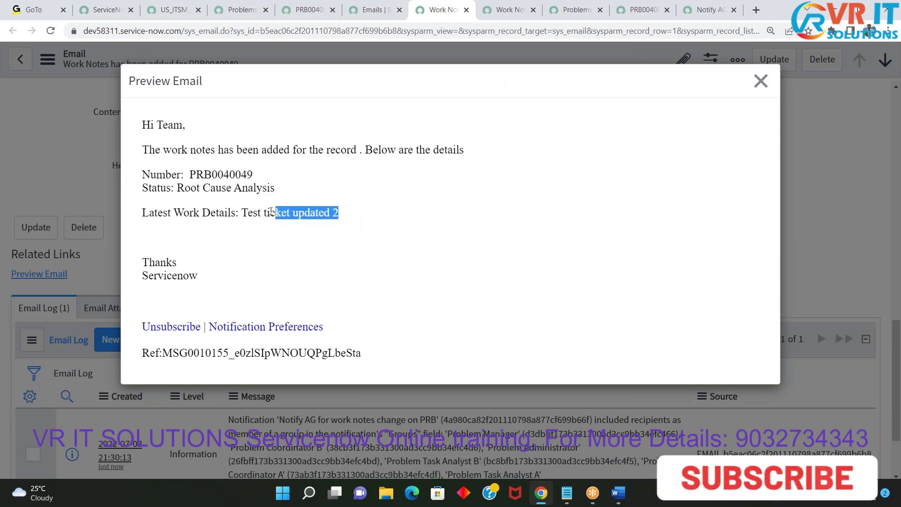
pyautogui.click(759, 83)
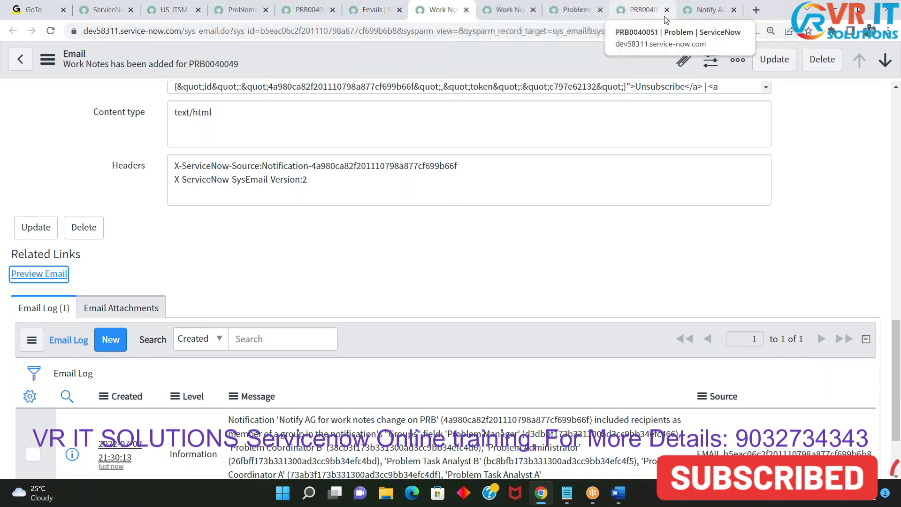
pyautogui.click(706, 10)
pyautogui.scroll(-5, 266, 361)
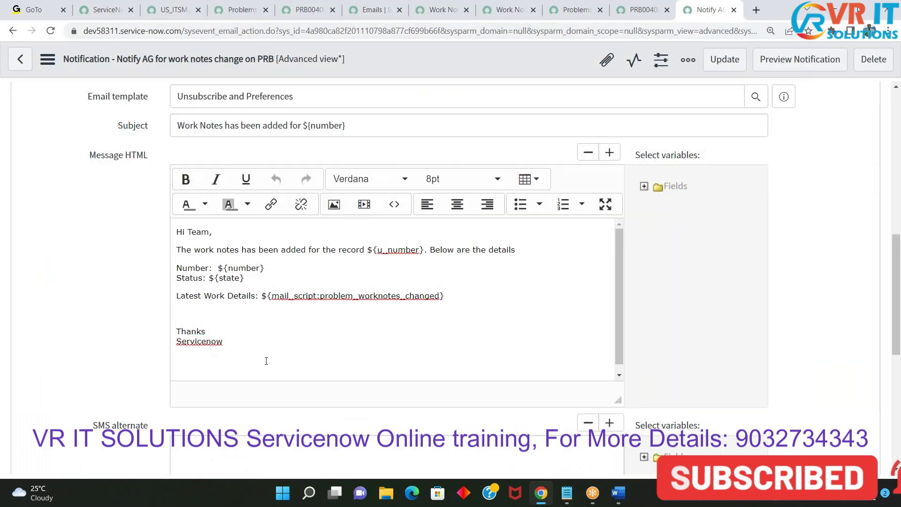
# View the current update set and examine the customer updates it has captured
pyautogui.click(165, 8)
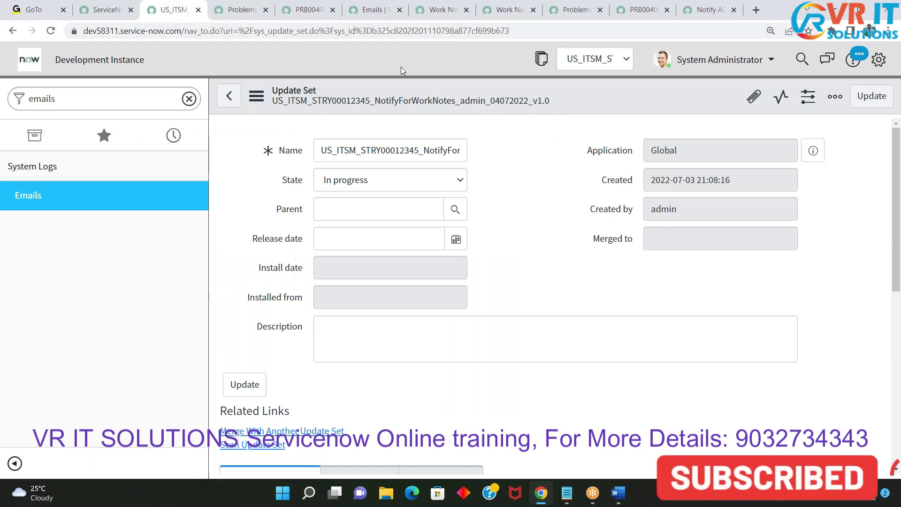
pyautogui.click(533, 63)
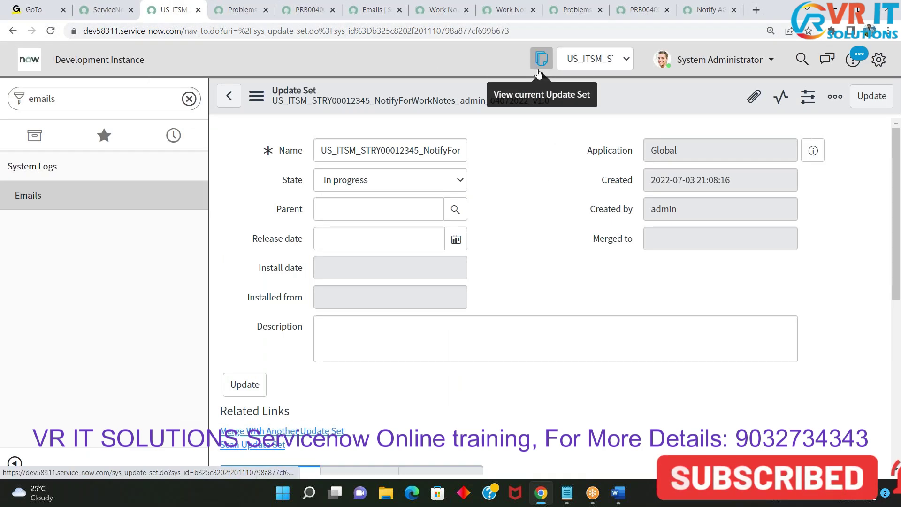
pyautogui.scroll(-7, 527, 227)
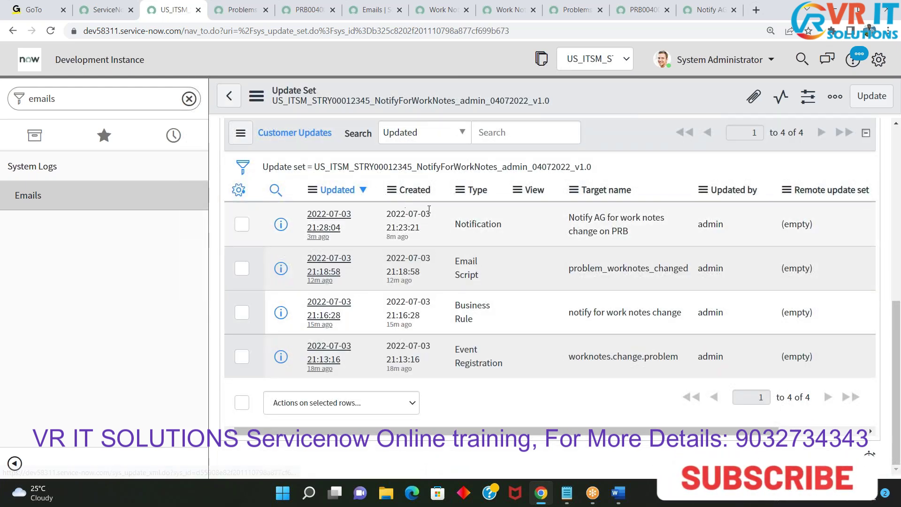
# Examine the created time and target name of the notification entry and review the other customer updates in the update set
pyautogui.moveTo(421, 235); pyautogui.dragTo(386, 237)
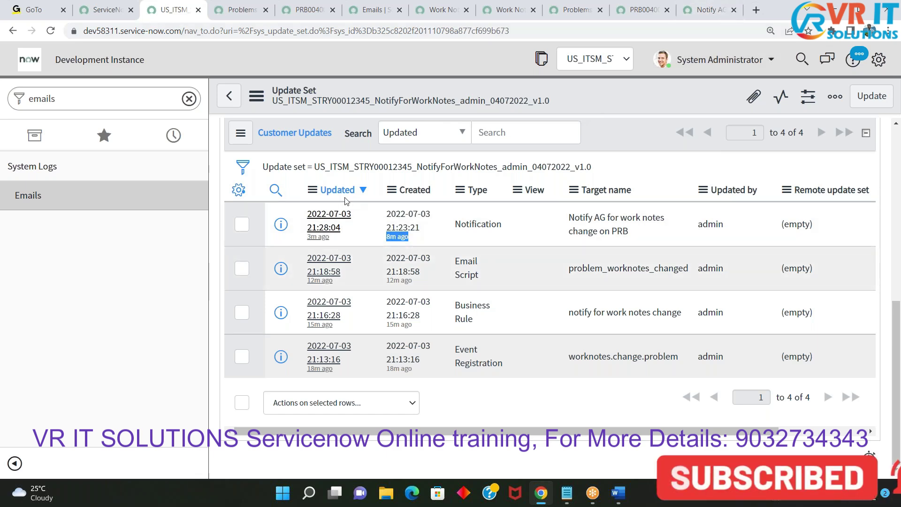
pyautogui.tripleClick(598, 220)
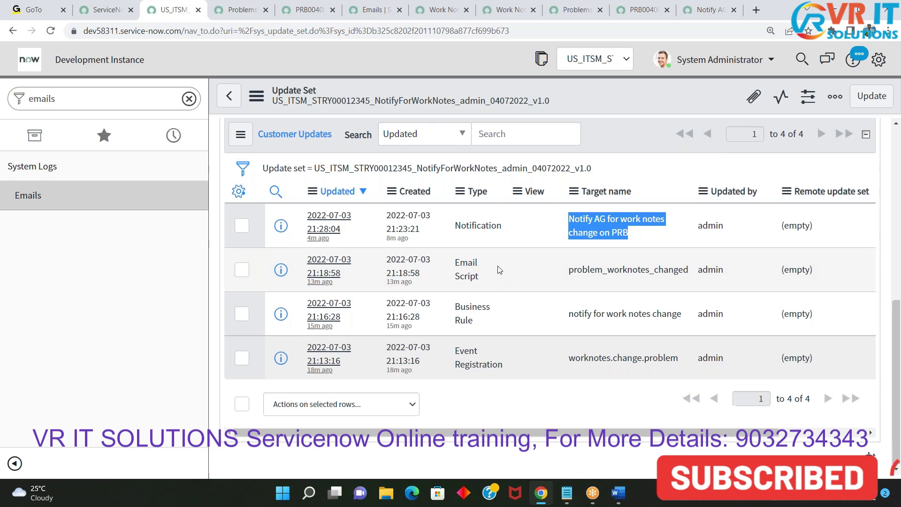
pyautogui.scroll(7, 496, 238)
pyautogui.scroll(-7, 495, 238)
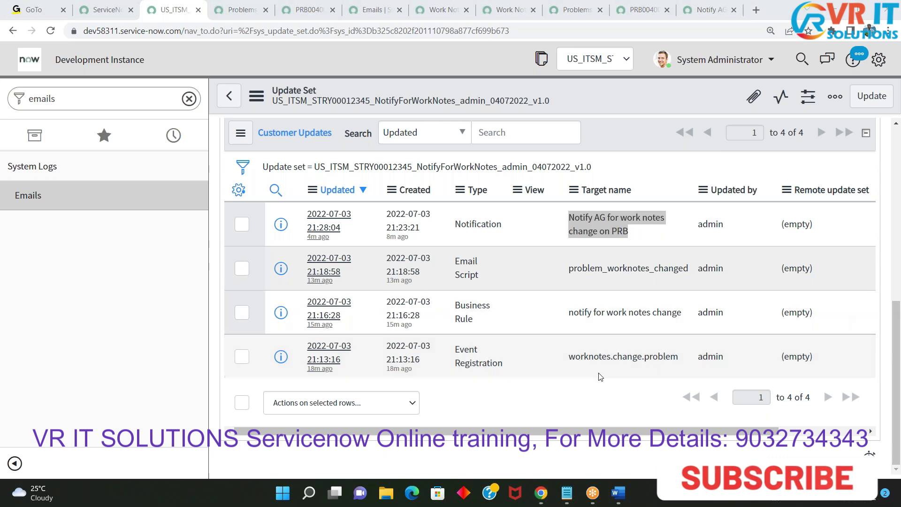
pyautogui.scroll(5, 520, 326)
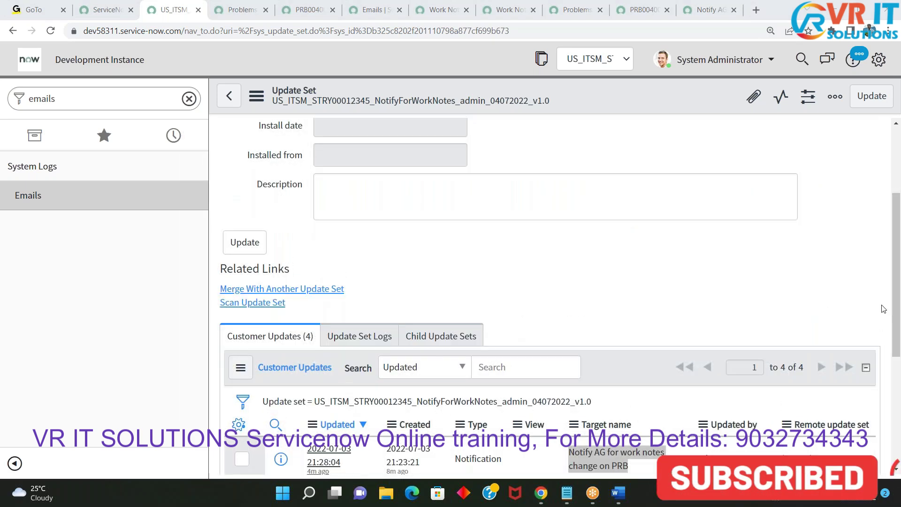
pyautogui.scroll(-5, 660, 348)
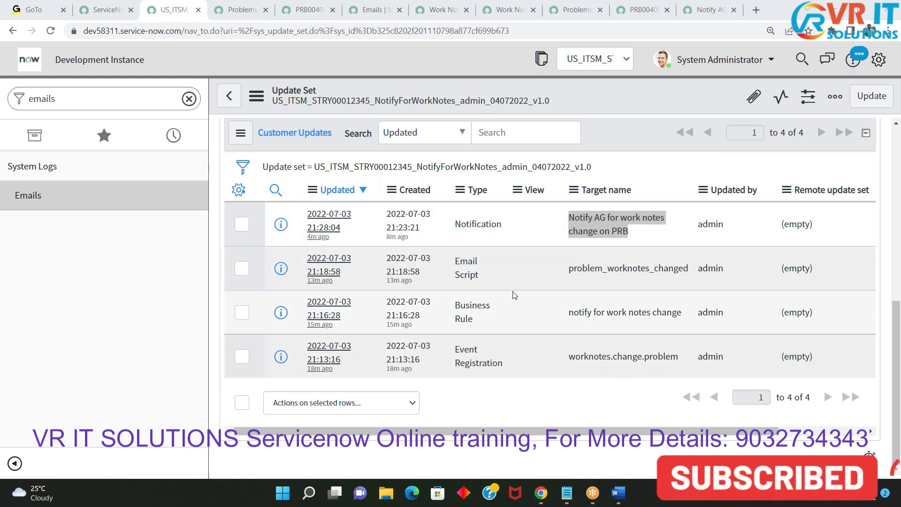
# Check the update set's details and the instance name in the banner, and return to its list of customer updates
pyautogui.scroll(10, 515, 294)
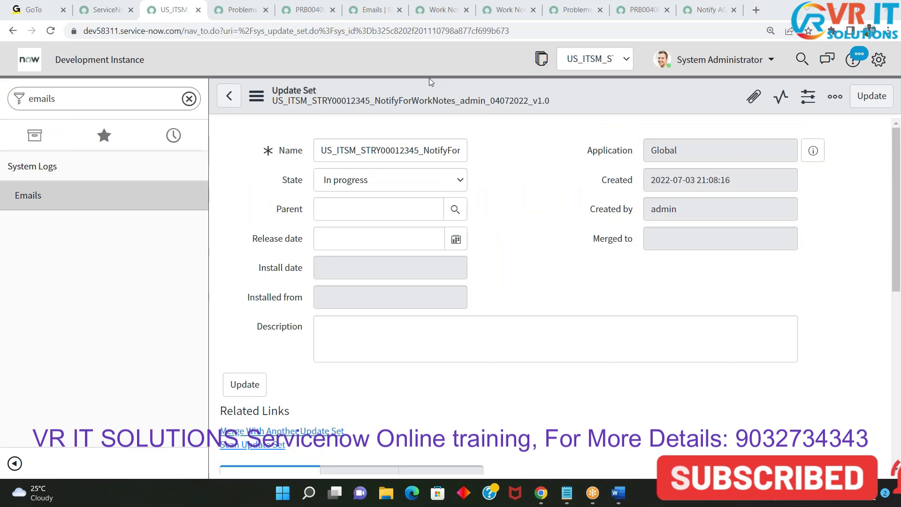
pyautogui.moveTo(144, 59); pyautogui.dragTo(55, 57)
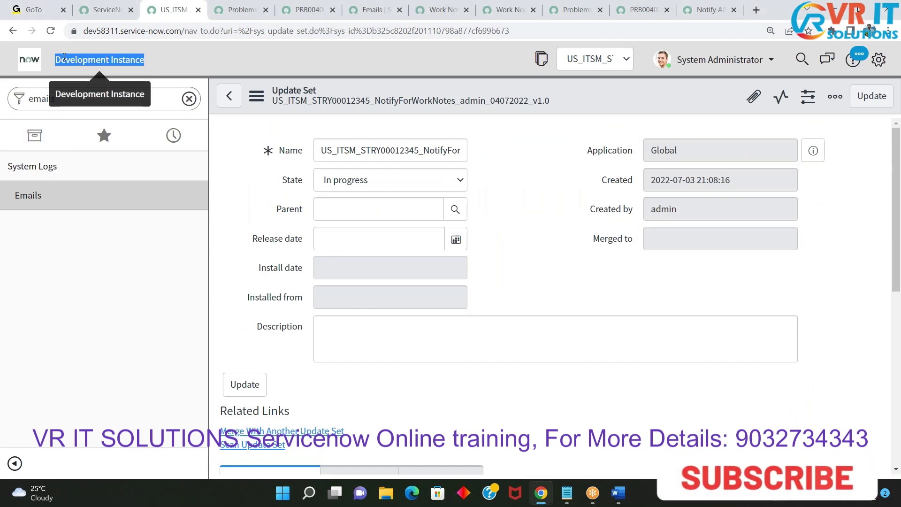
pyautogui.click(236, 65)
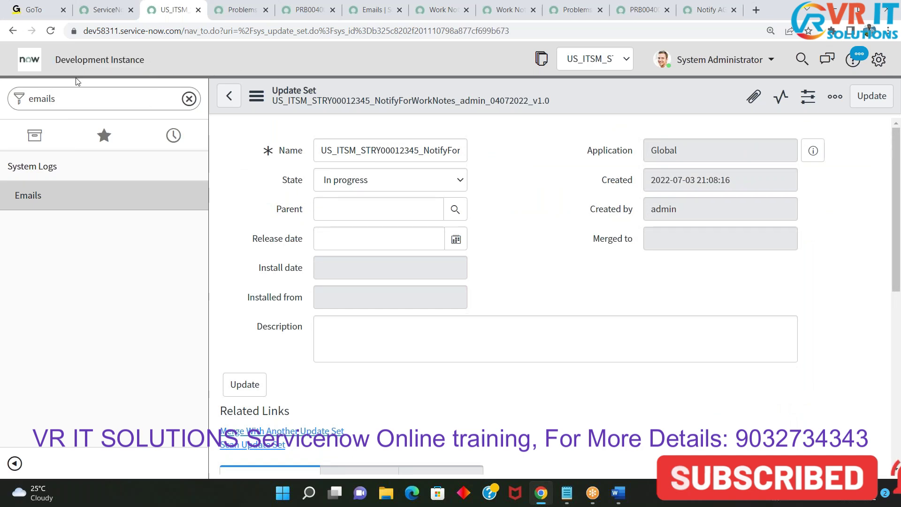
pyautogui.moveTo(144, 62); pyautogui.dragTo(55, 59)
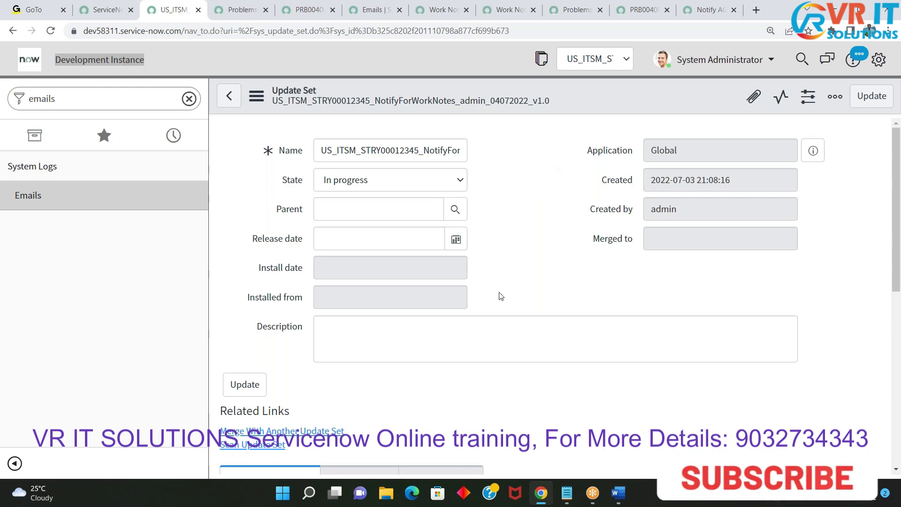
pyautogui.scroll(-7, 499, 297)
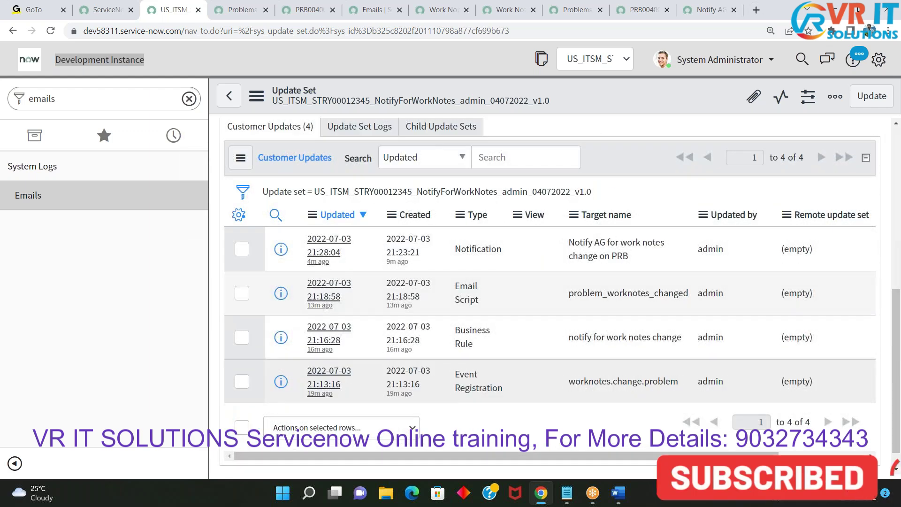